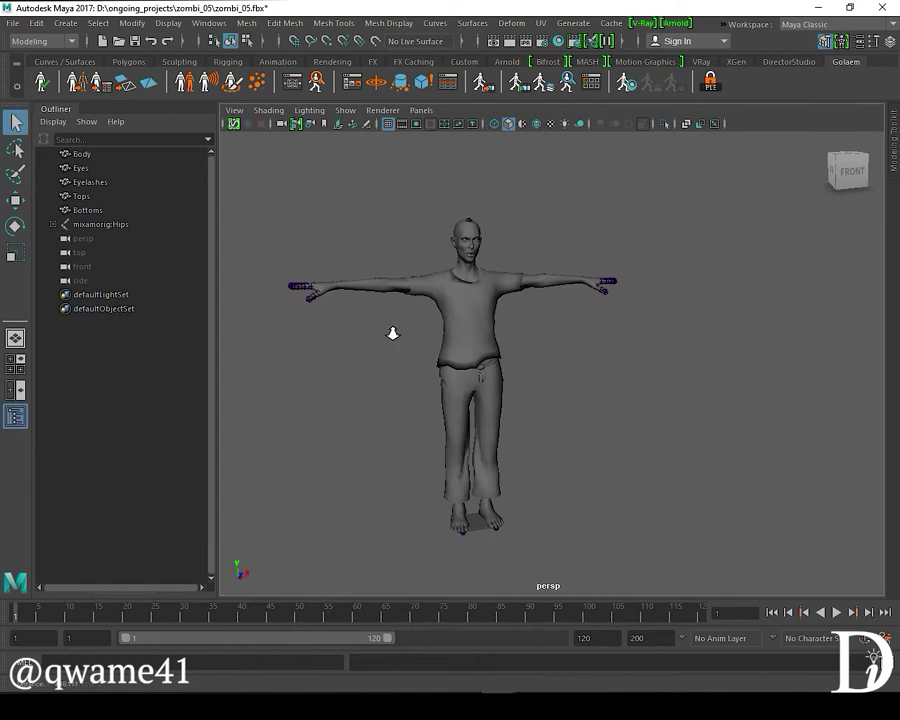
# Step: Rename the character rig's mixamorig namespace to manrig with the Namespace Editor and close the editor
pyautogui.click(92, 225)
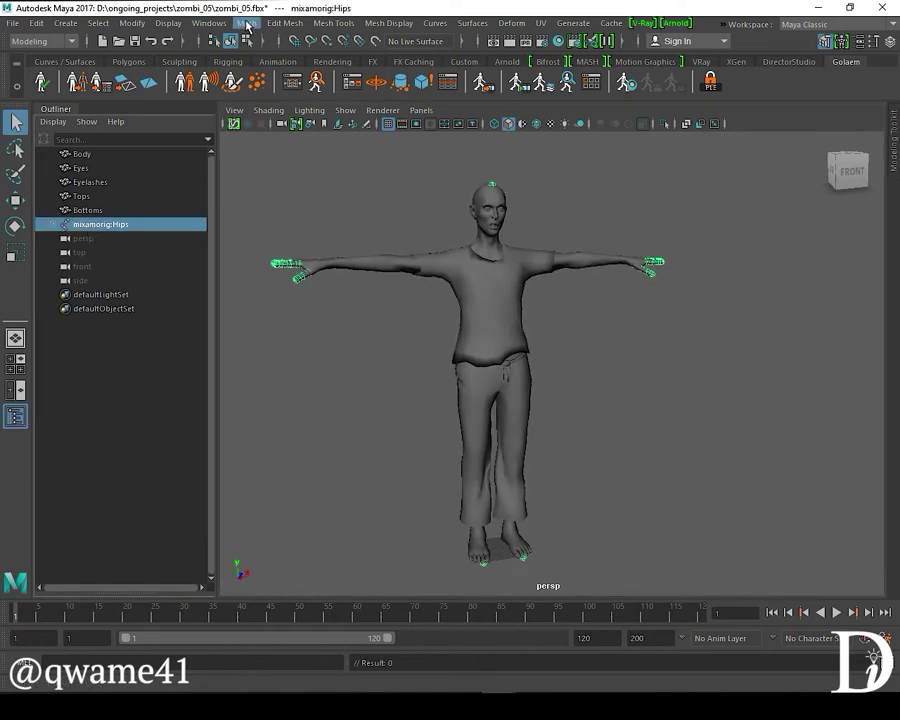
pyautogui.click(212, 23)
pyautogui.moveTo(241, 78)
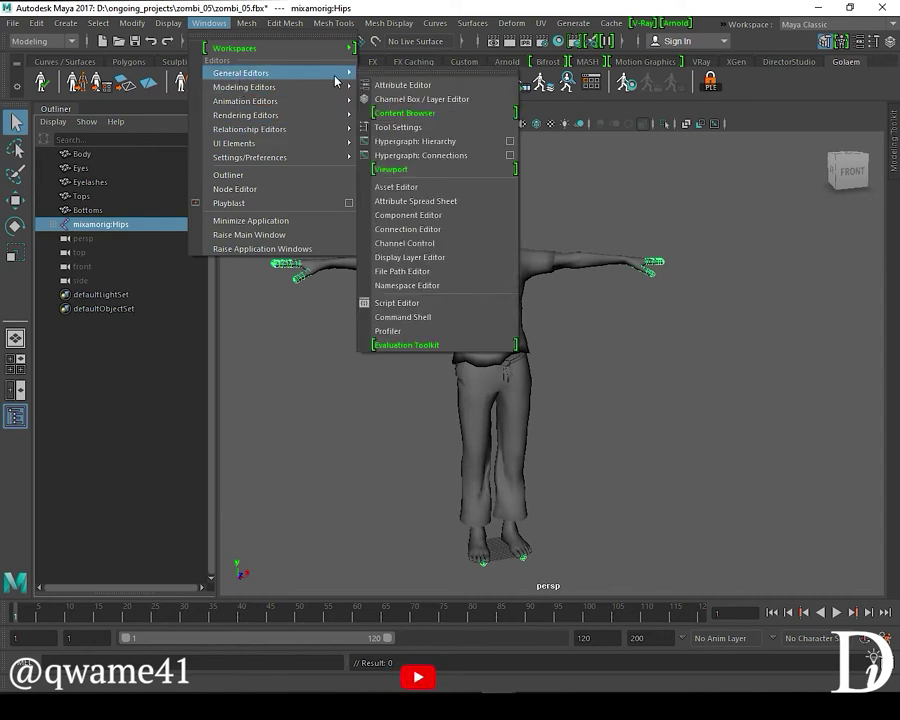
pyautogui.click(421, 290)
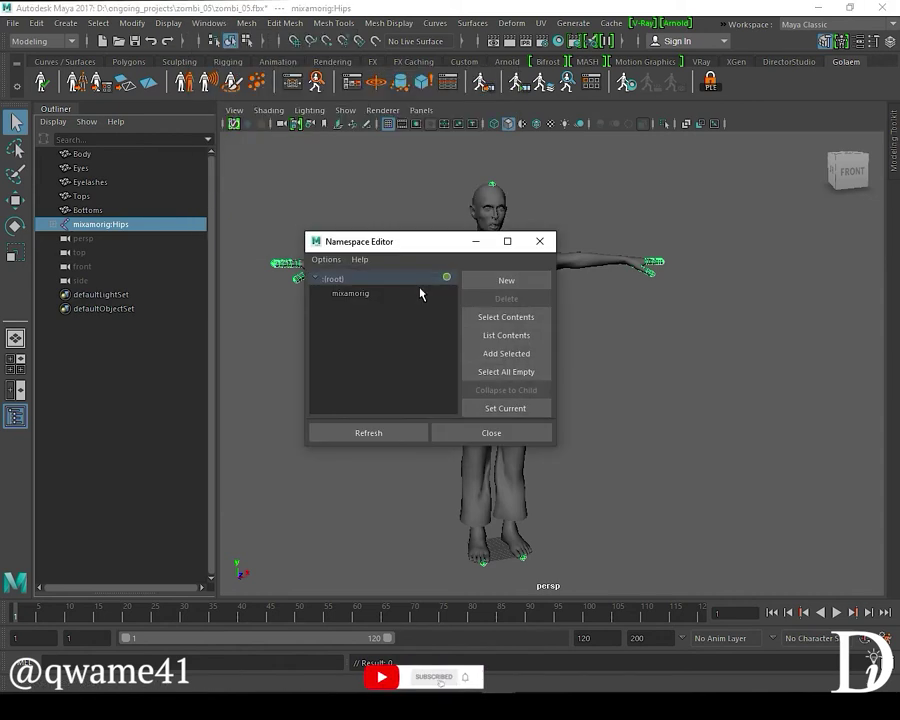
pyautogui.click(360, 294)
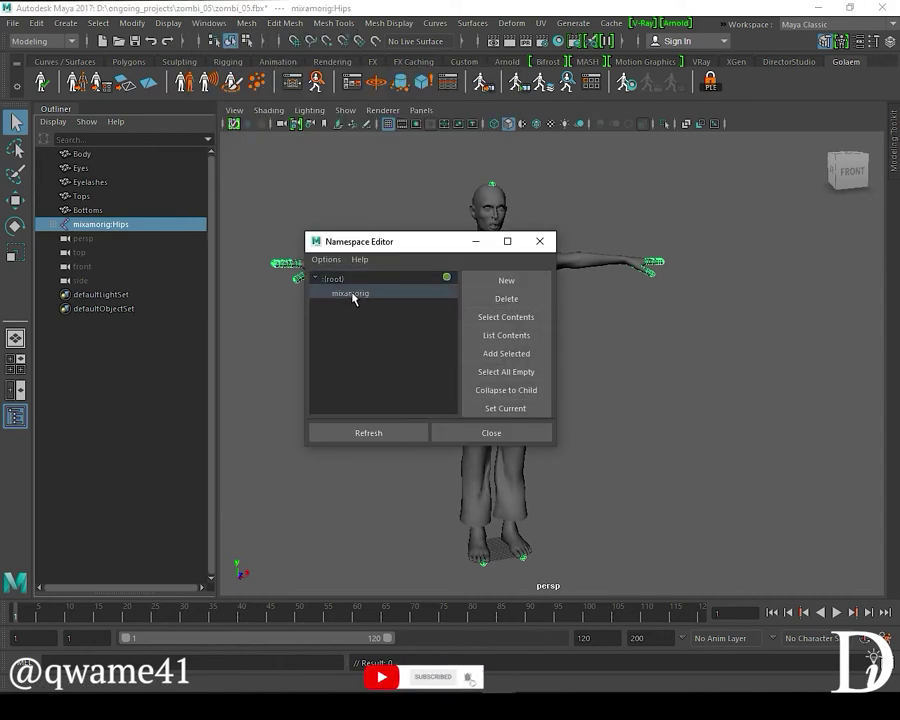
pyautogui.doubleClick(353, 295)
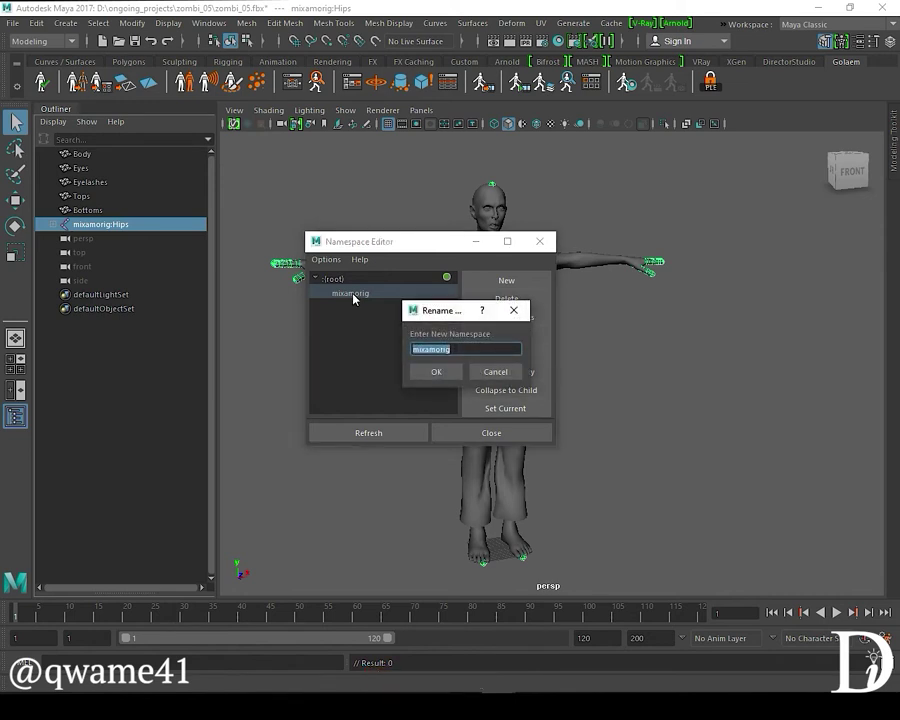
pyautogui.write('ma')
pyautogui.click(436, 371)
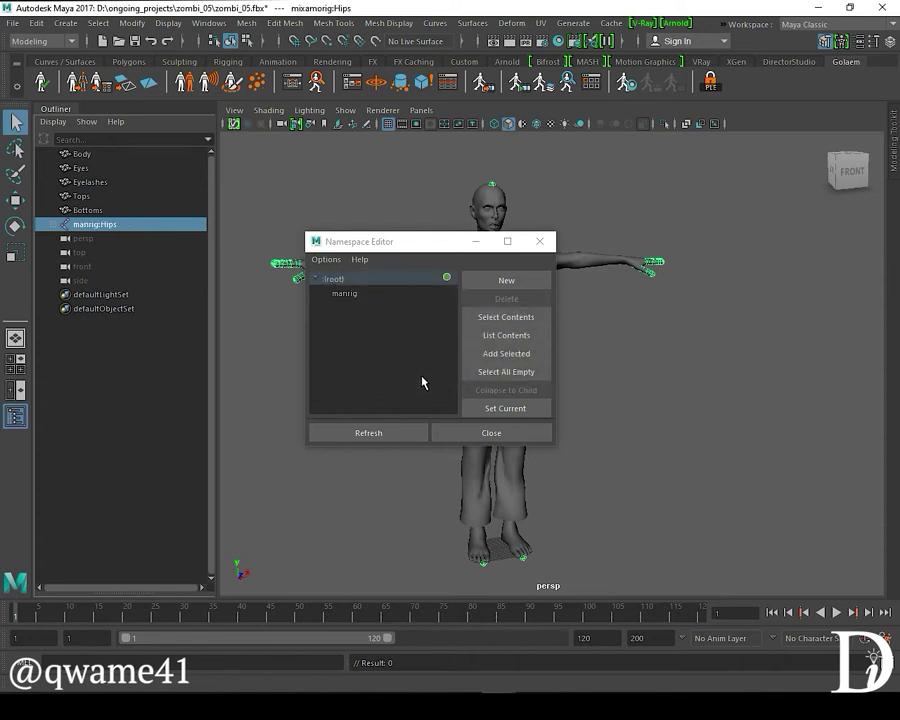
pyautogui.click(491, 433)
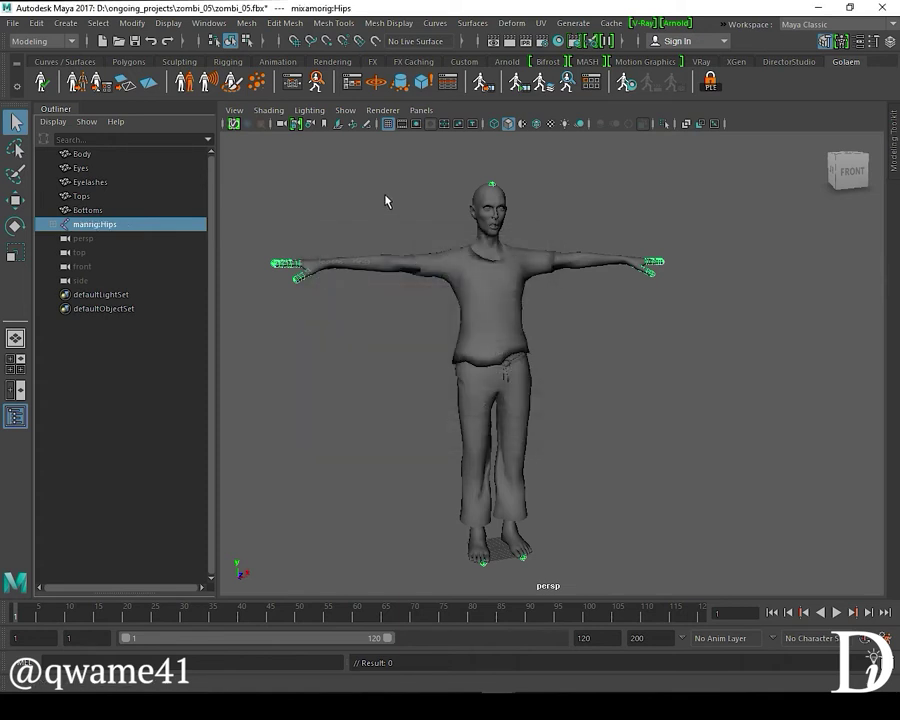
# Step: Delete the Eyelashes mesh from the scene
pyautogui.click(104, 183)
pyautogui.press('Delete')
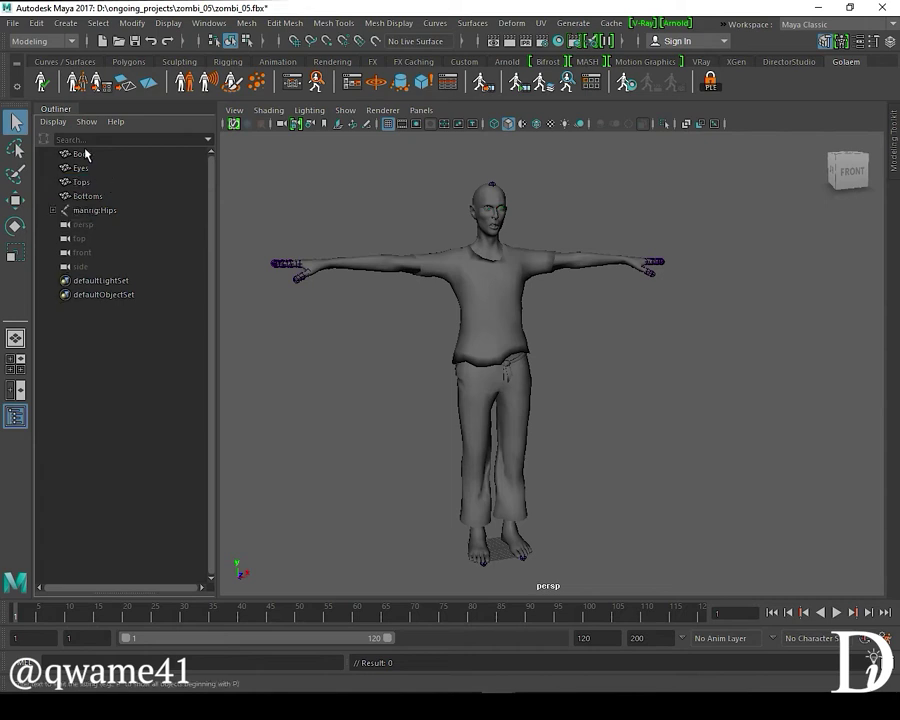
pyautogui.click(83, 156)
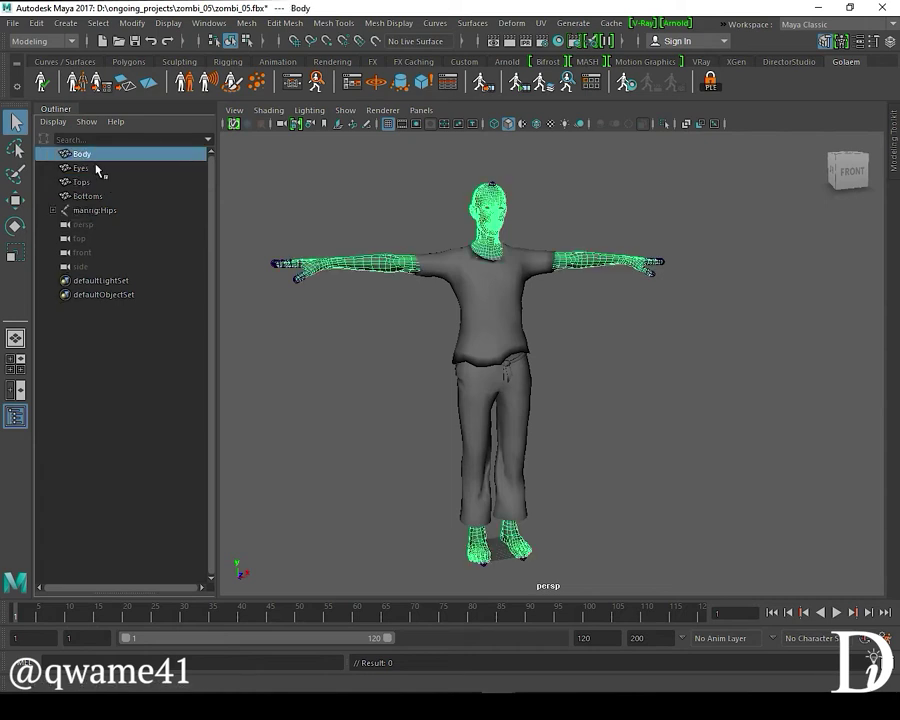
pyautogui.click(80, 168)
pyautogui.click(80, 182)
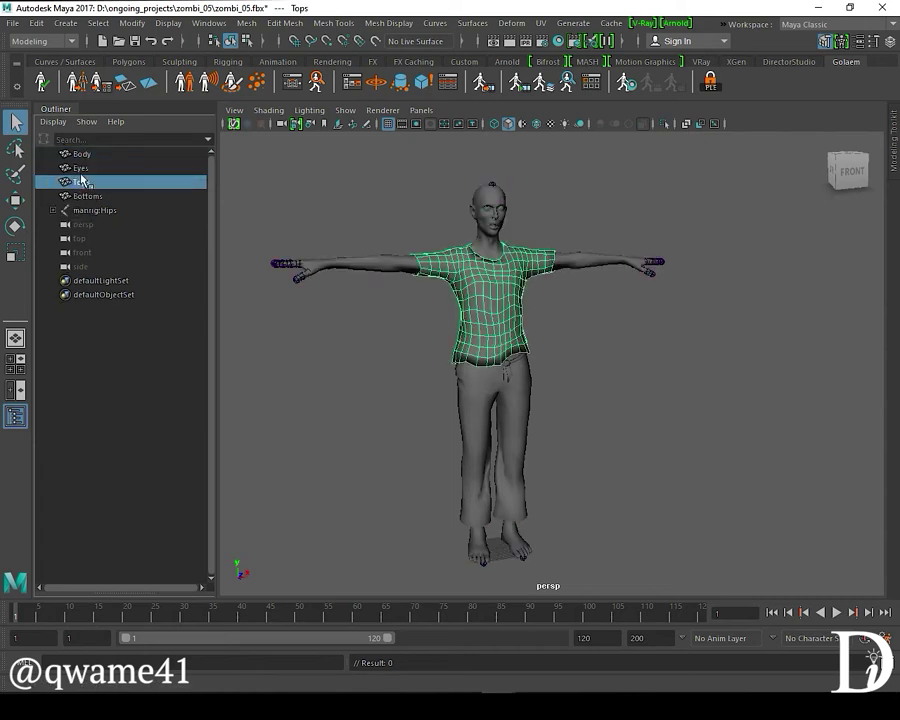
pyautogui.click(82, 155)
pyautogui.click(456, 278)
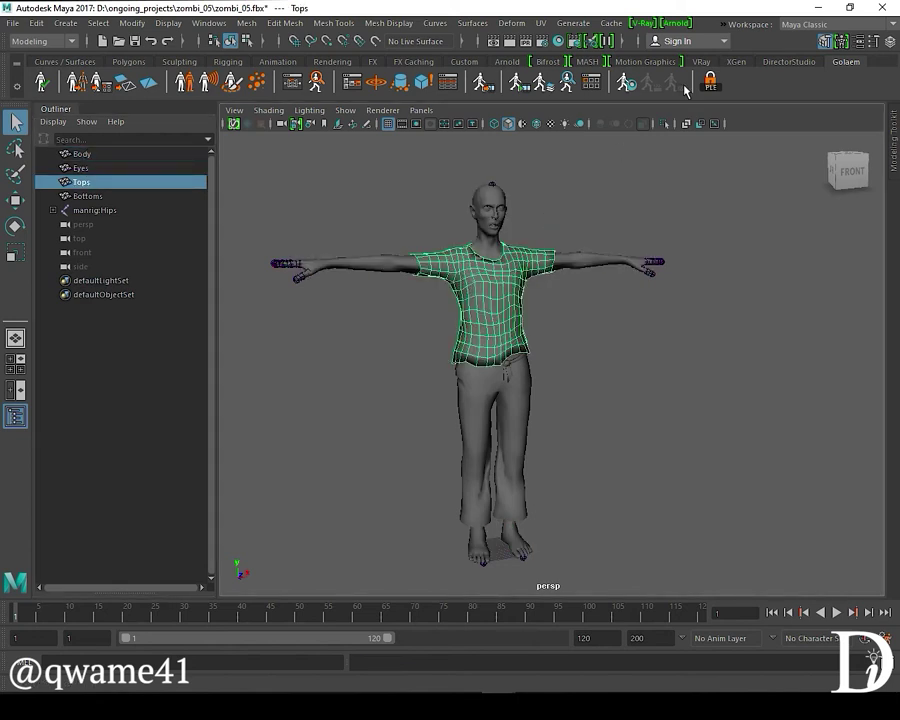
pyautogui.click(364, 271)
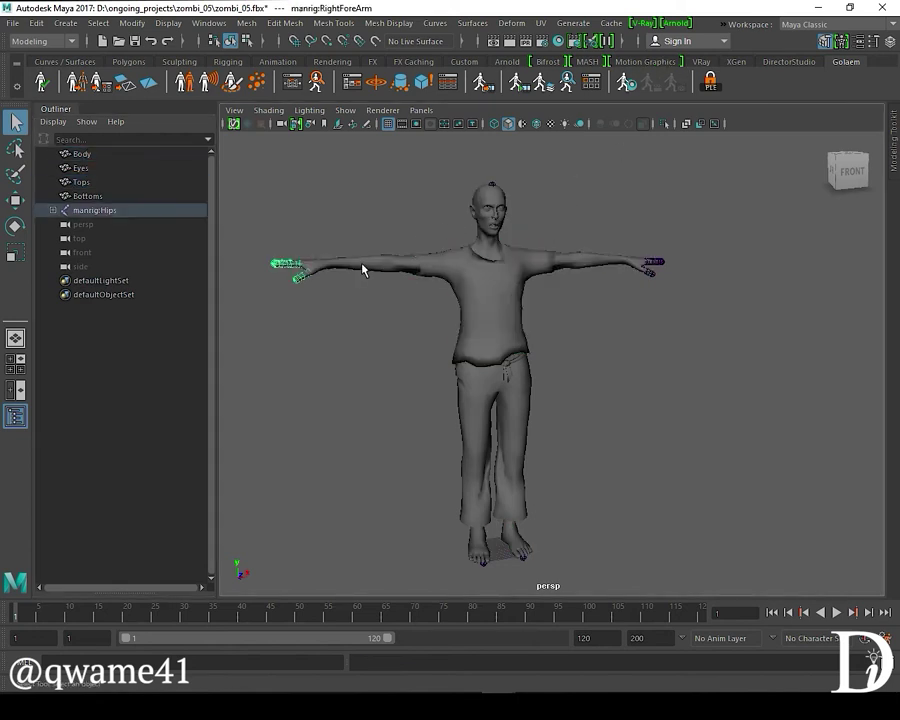
pyautogui.click(488, 200)
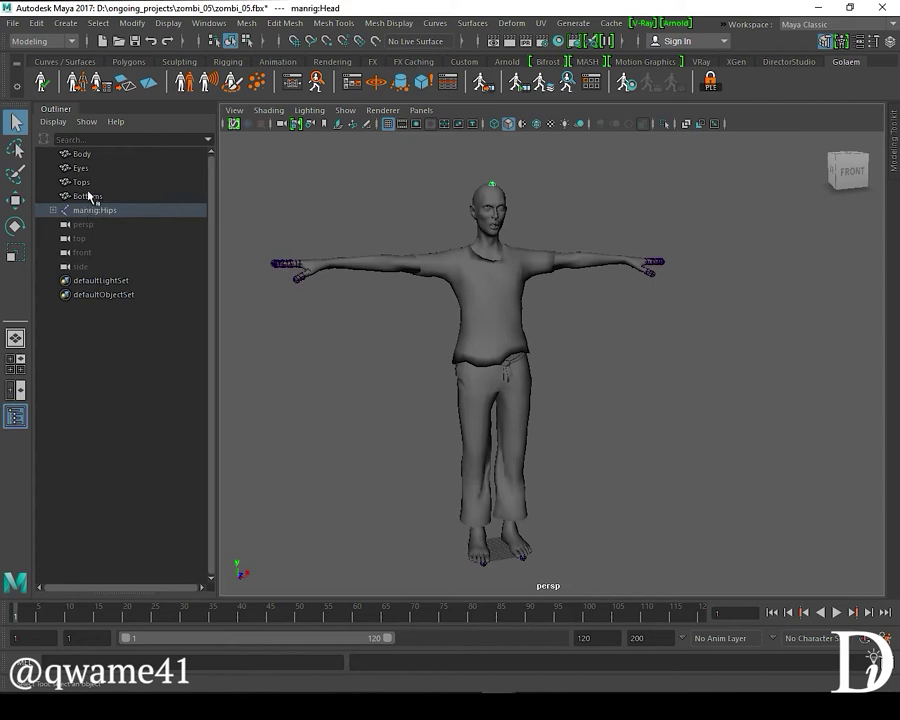
# Step: Assign a new V-Ray material to the Body mesh and name the material whole
pyautogui.click(88, 155)
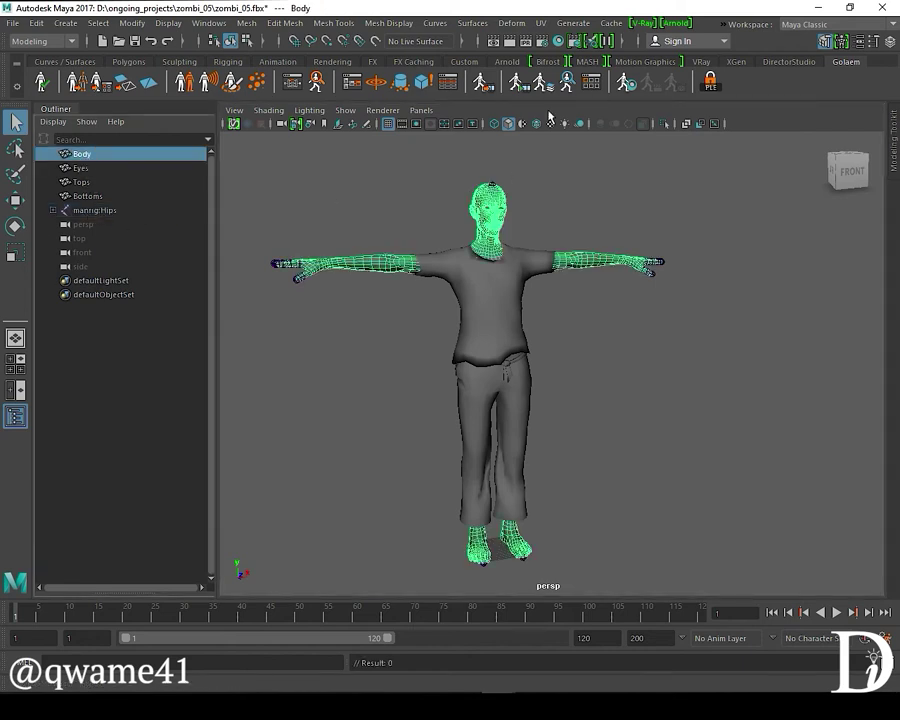
pyautogui.click(703, 62)
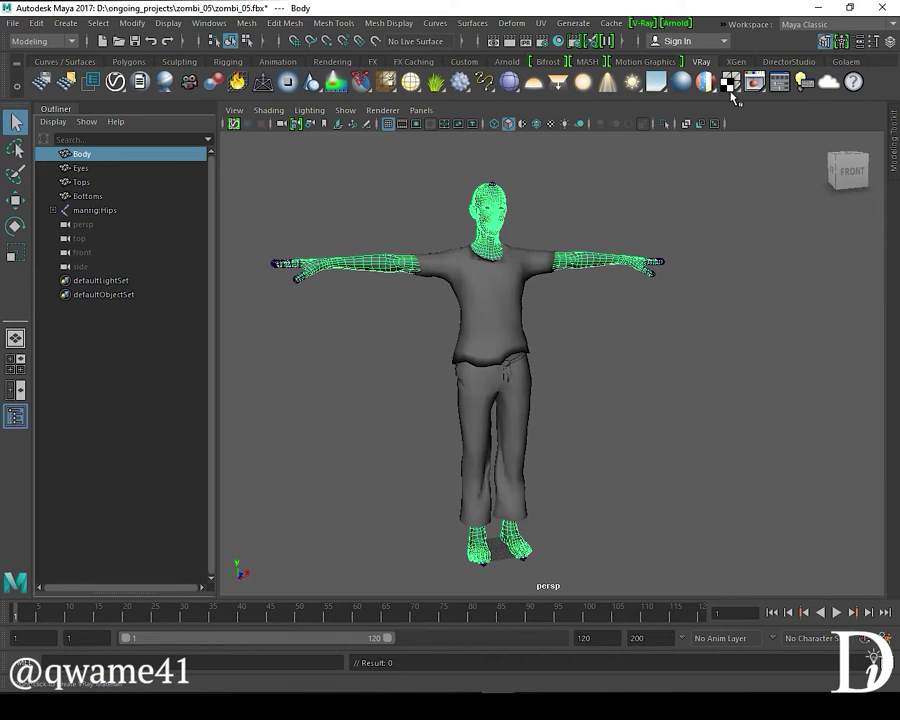
pyautogui.click(681, 82)
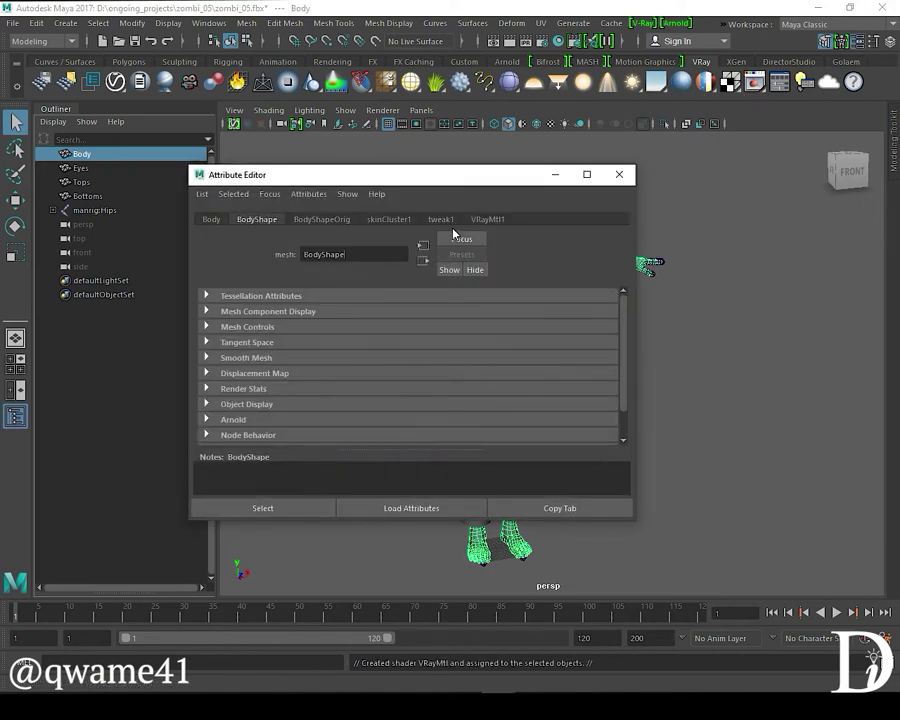
pyautogui.moveTo(359, 187); pyautogui.dragTo(465, 384)
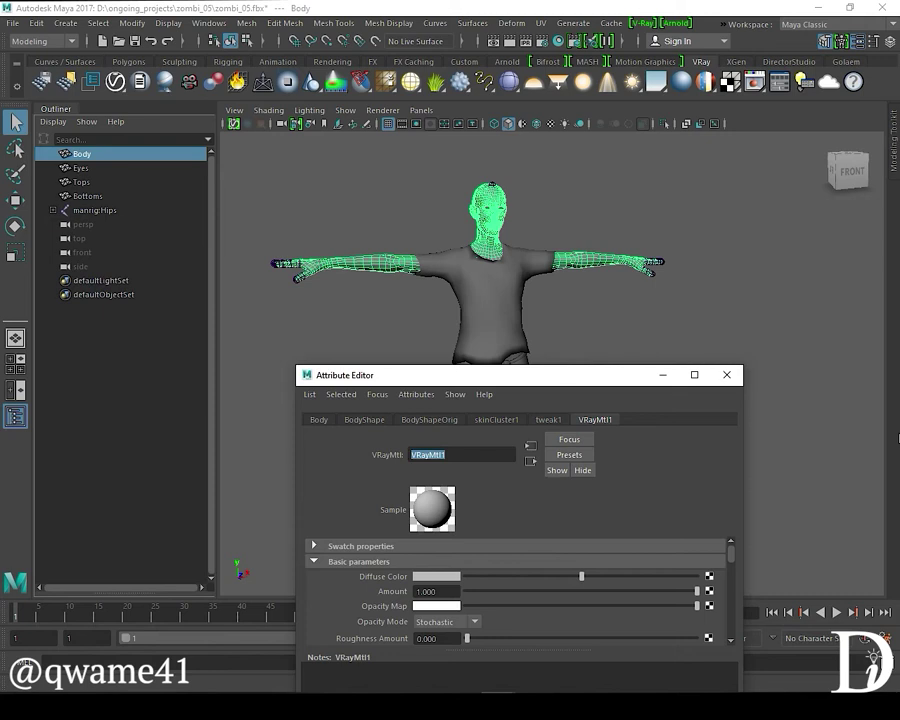
pyautogui.write('whole')
pyautogui.press('Return')
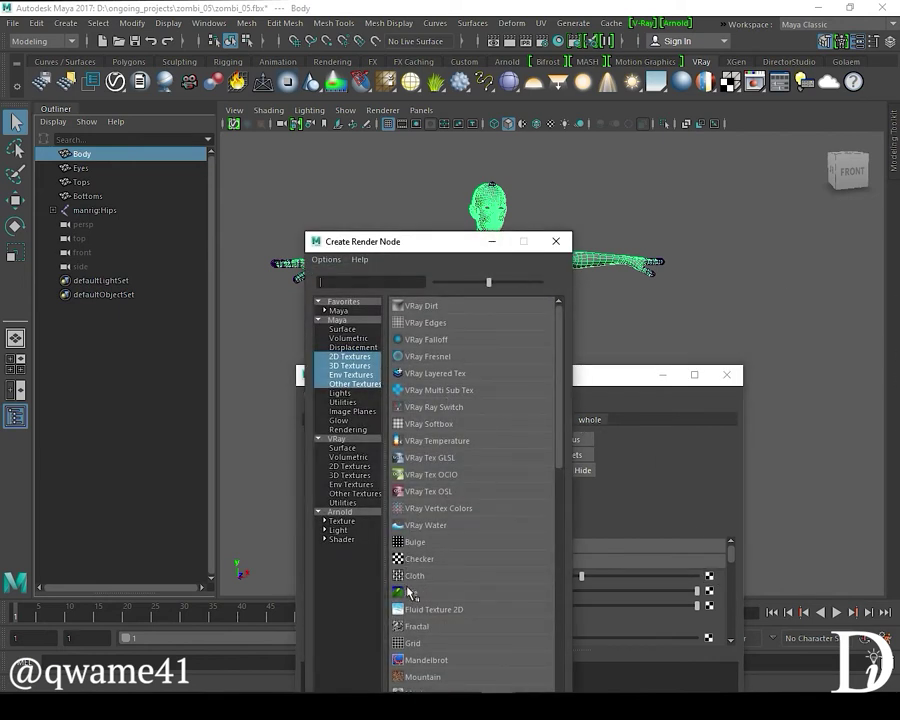
# Step: Add a File texture to the body material's diffuse color and load zombi_05_Body_diffuse.png from D:\ongoing_projects\zombi_05
pyautogui.click(413, 597)
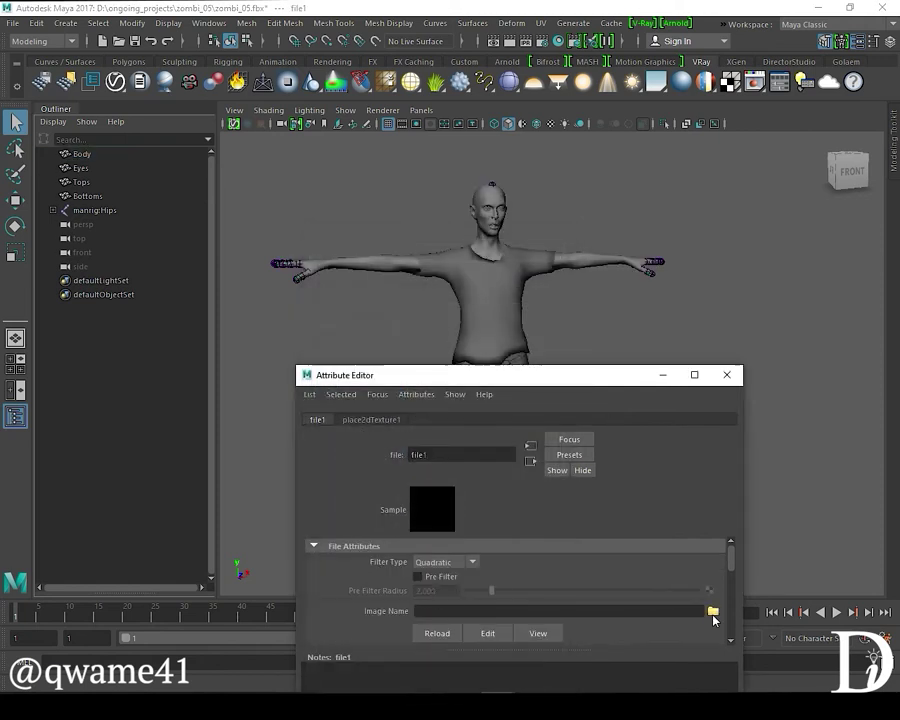
pyautogui.click(712, 611)
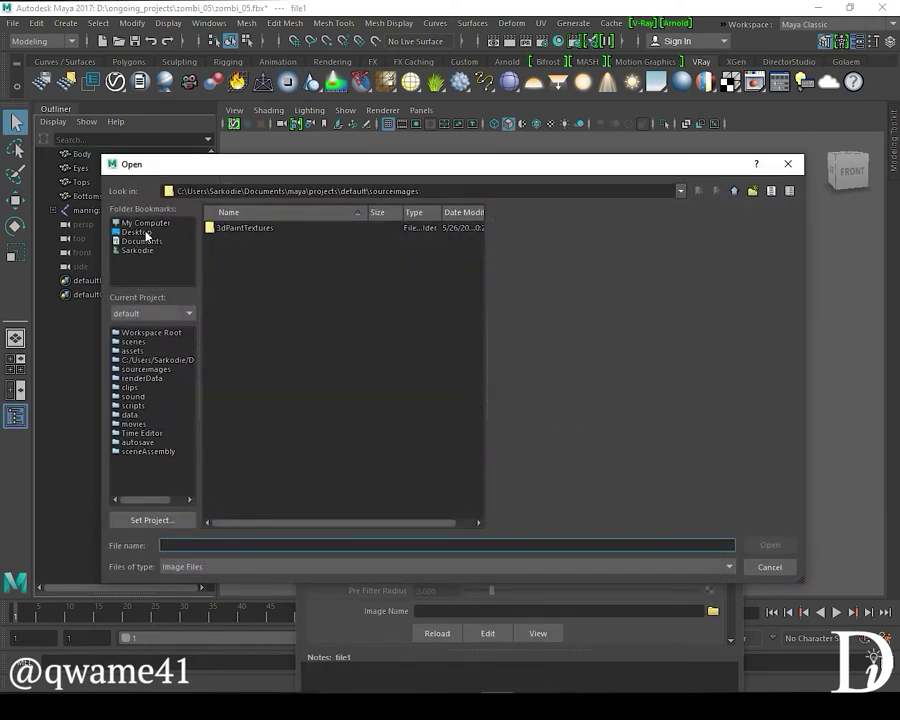
pyautogui.click(146, 223)
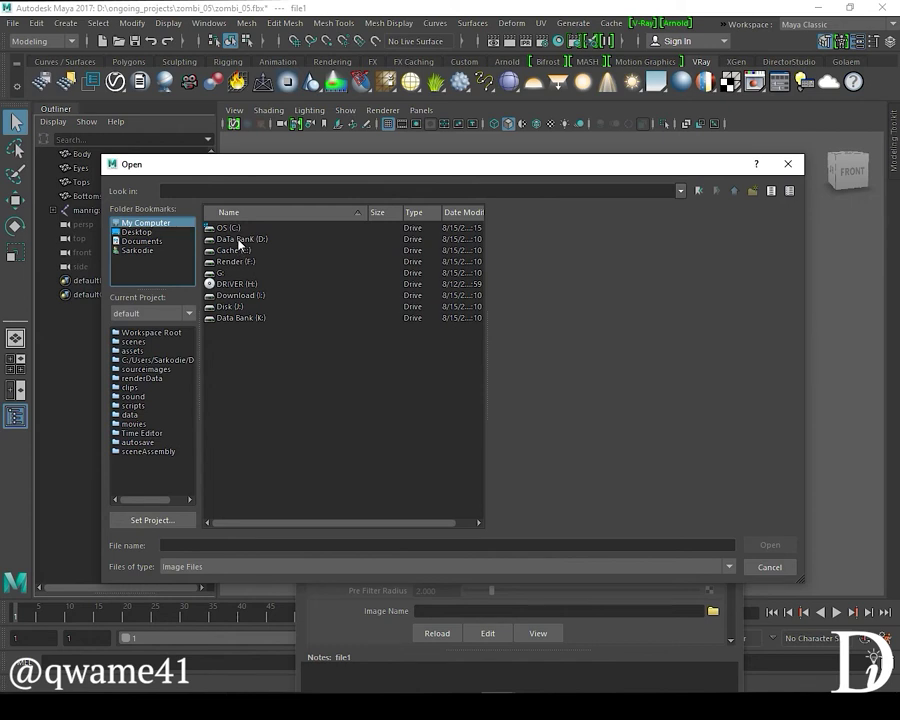
pyautogui.doubleClick(238, 240)
pyautogui.doubleClick(240, 368)
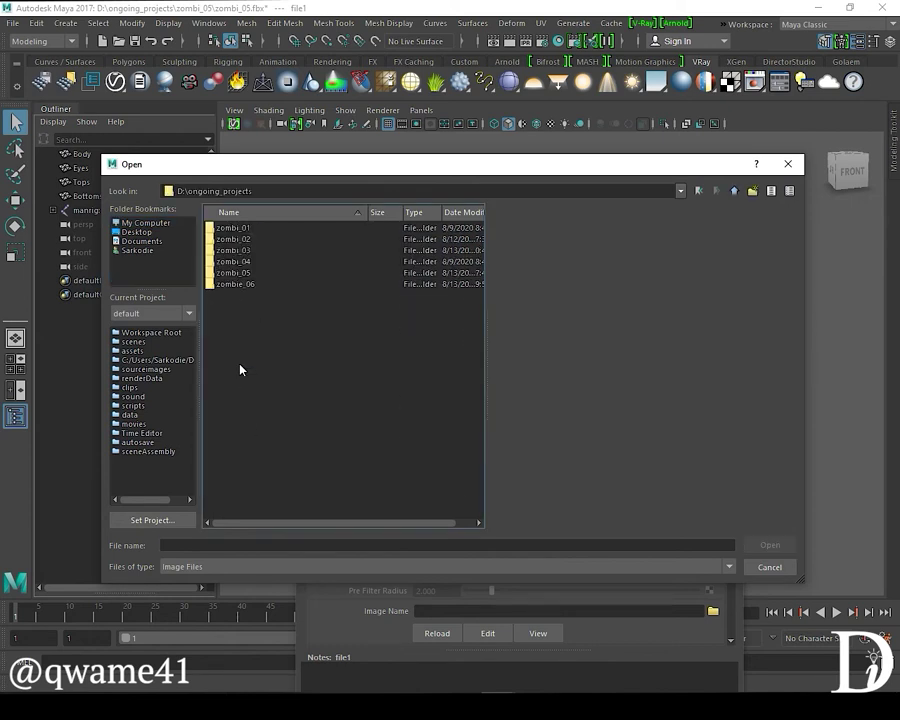
pyautogui.doubleClick(240, 279)
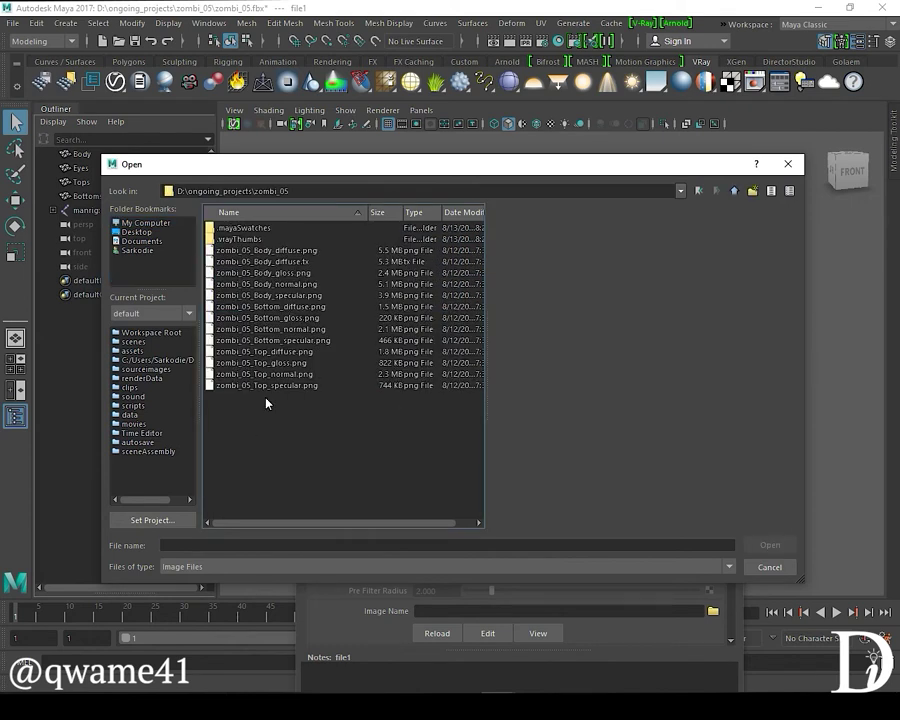
pyautogui.click(266, 250)
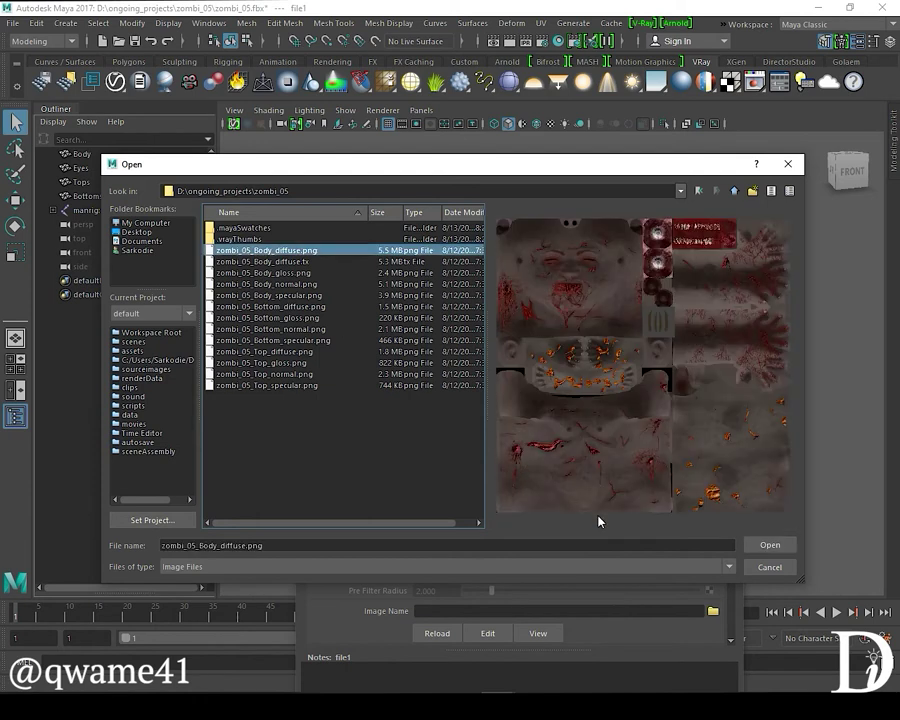
pyautogui.click(757, 547)
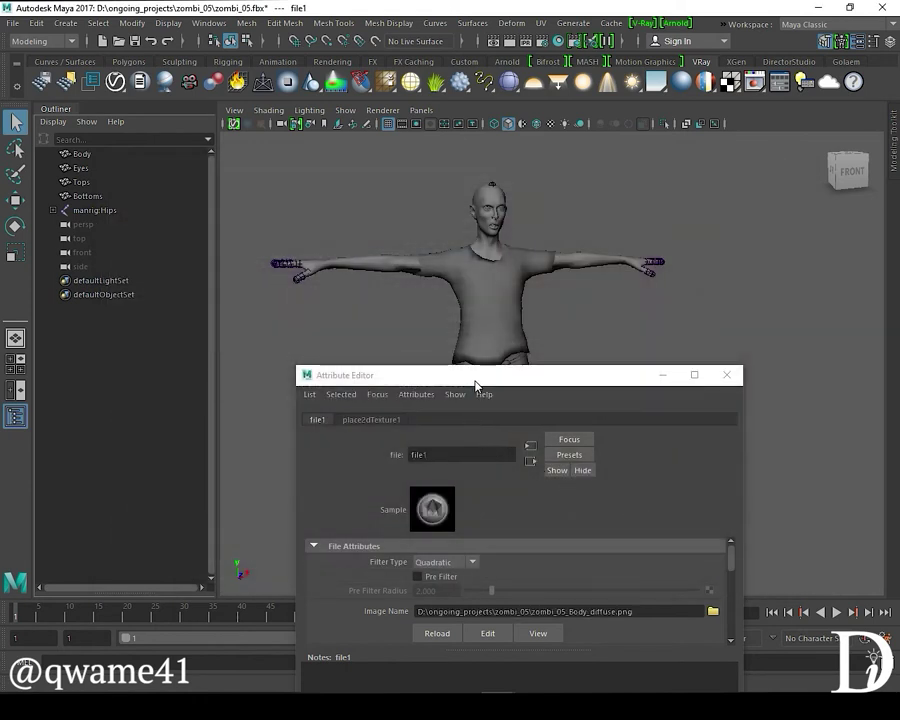
# Step: Return from the file texture to the body's V-Ray material and rename it Manbody
pyautogui.moveTo(477, 380); pyautogui.dragTo(476, 295)
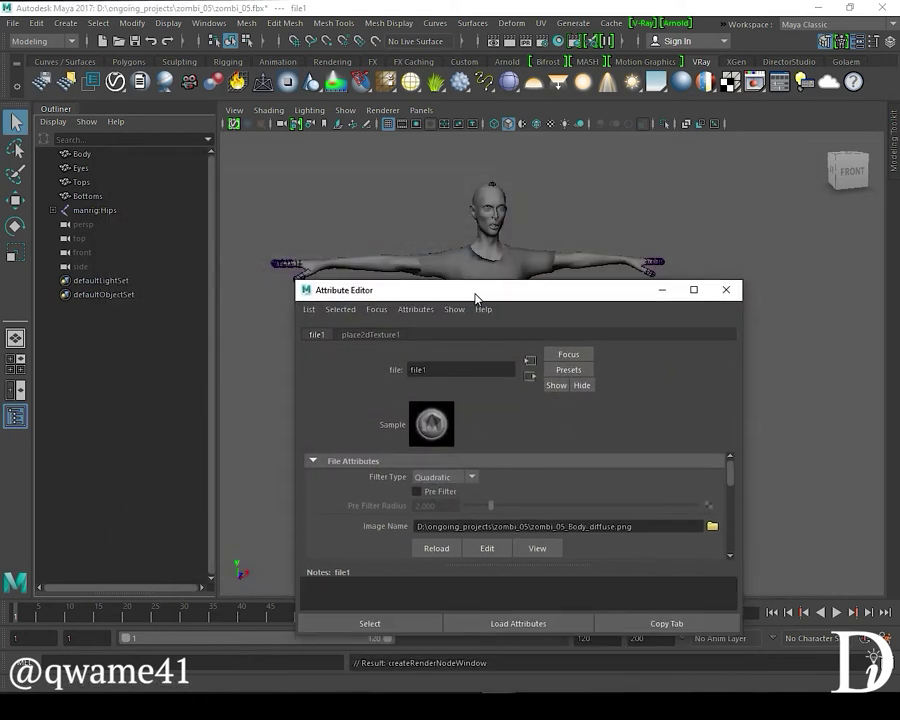
pyautogui.click(530, 377)
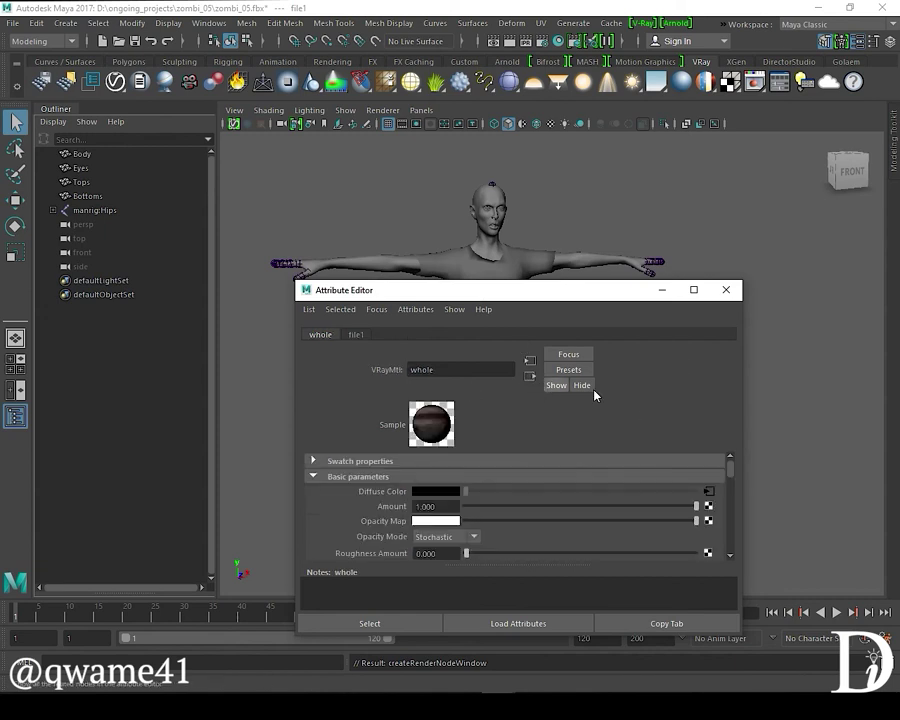
pyautogui.moveTo(741, 397); pyautogui.dragTo(536, 397)
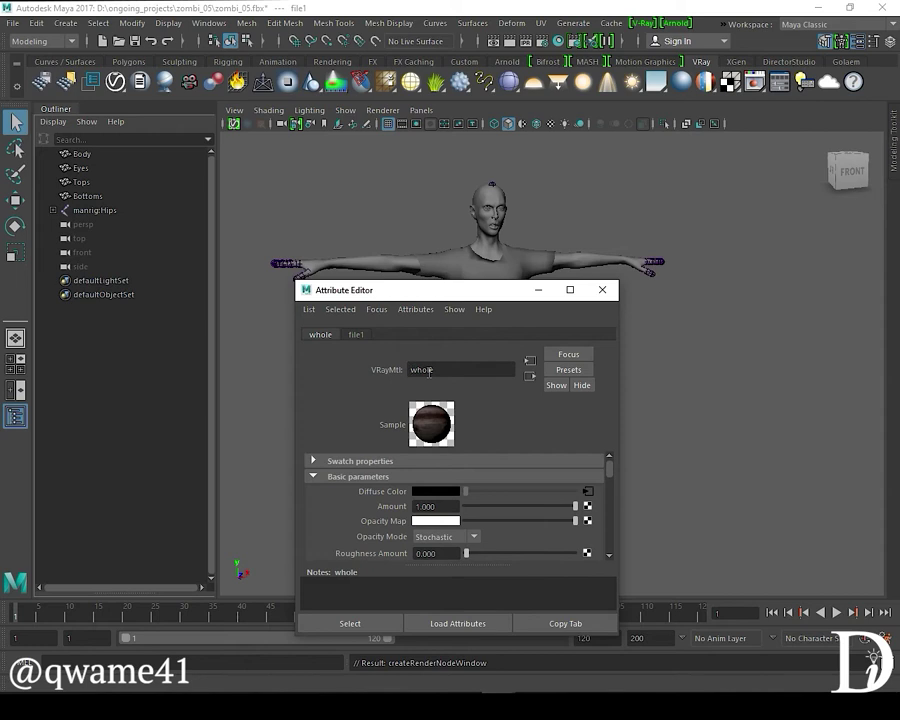
pyautogui.write('Manbody')
pyautogui.click(440, 556)
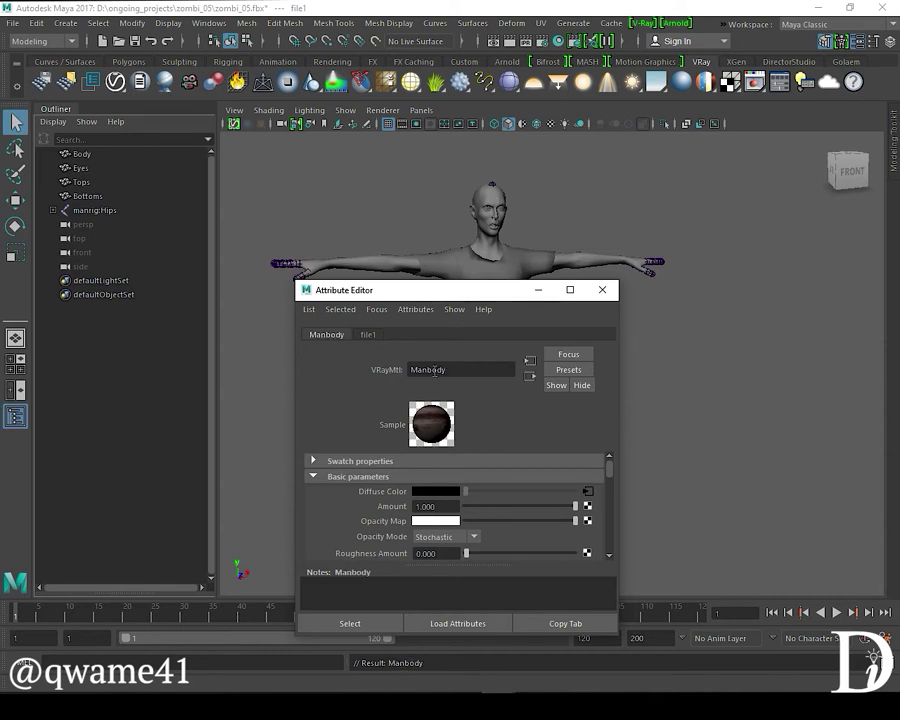
# Step: Assign the existing Manbody material to the Eyes mesh
pyautogui.click(82, 168)
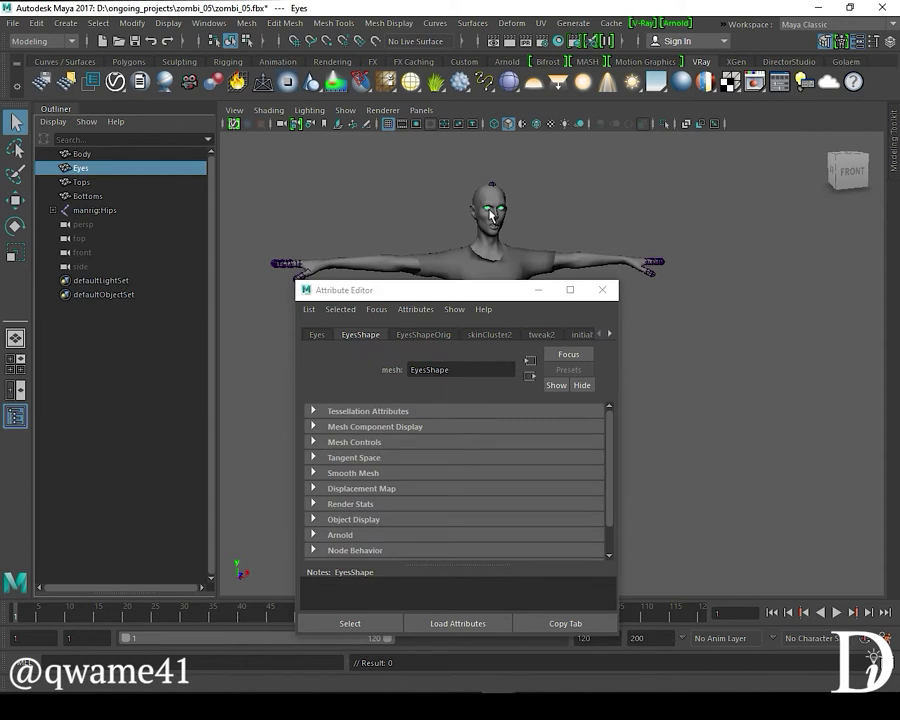
pyautogui.moveTo(490, 215); pyautogui.dragTo(578, 557, button='right')
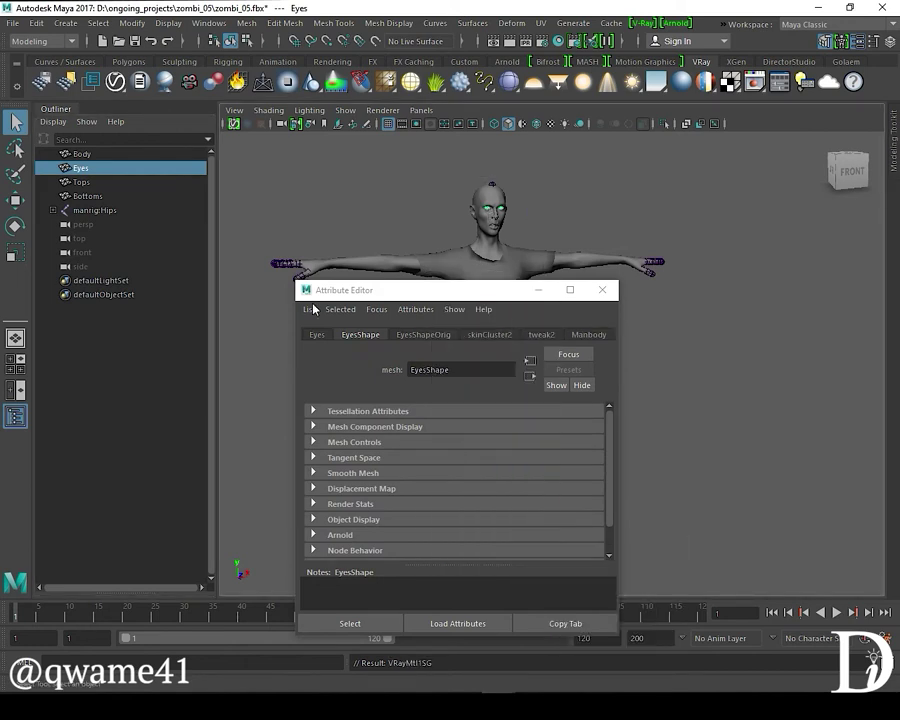
# Step: Assign a new V-Ray material to the Tops mesh and name the material mantop
pyautogui.click(82, 182)
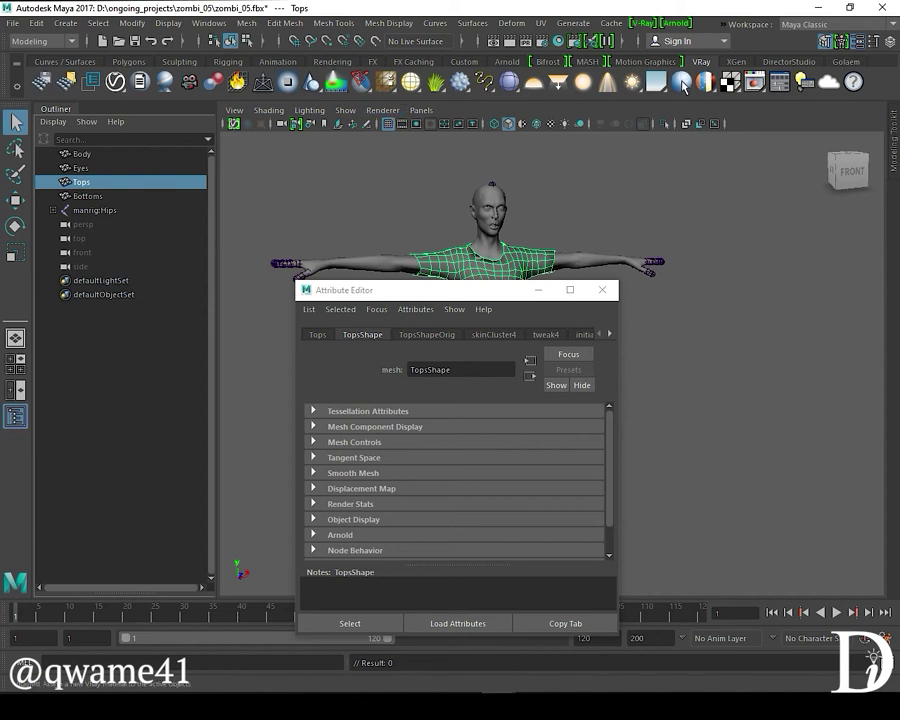
pyautogui.click(607, 82)
pyautogui.doubleClick(428, 369)
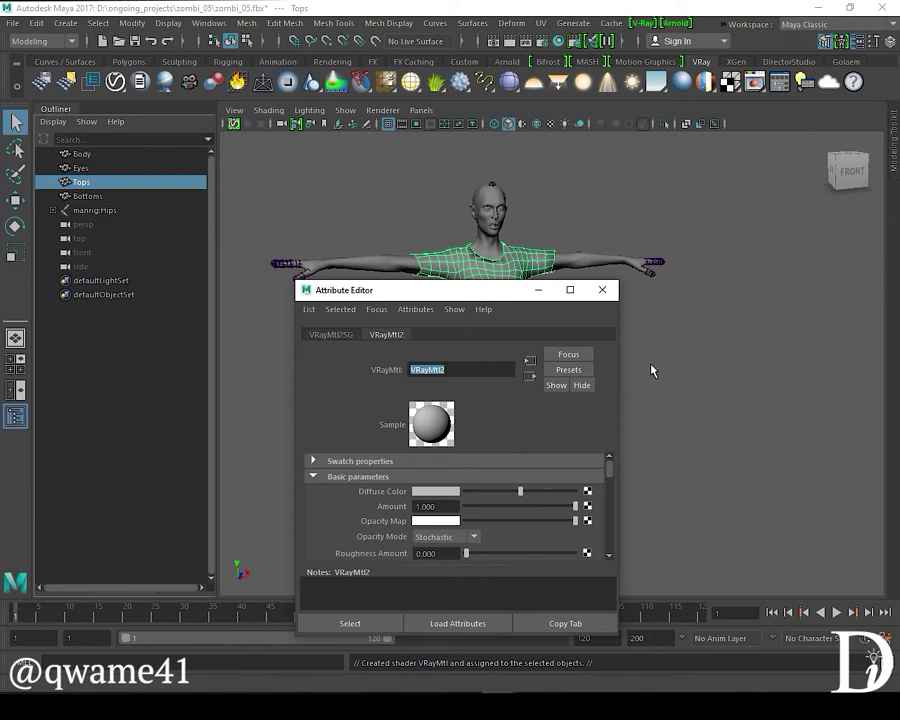
pyautogui.write('mans')
pyautogui.press('BackSpace')
pyautogui.write('top')
pyautogui.press('Return')
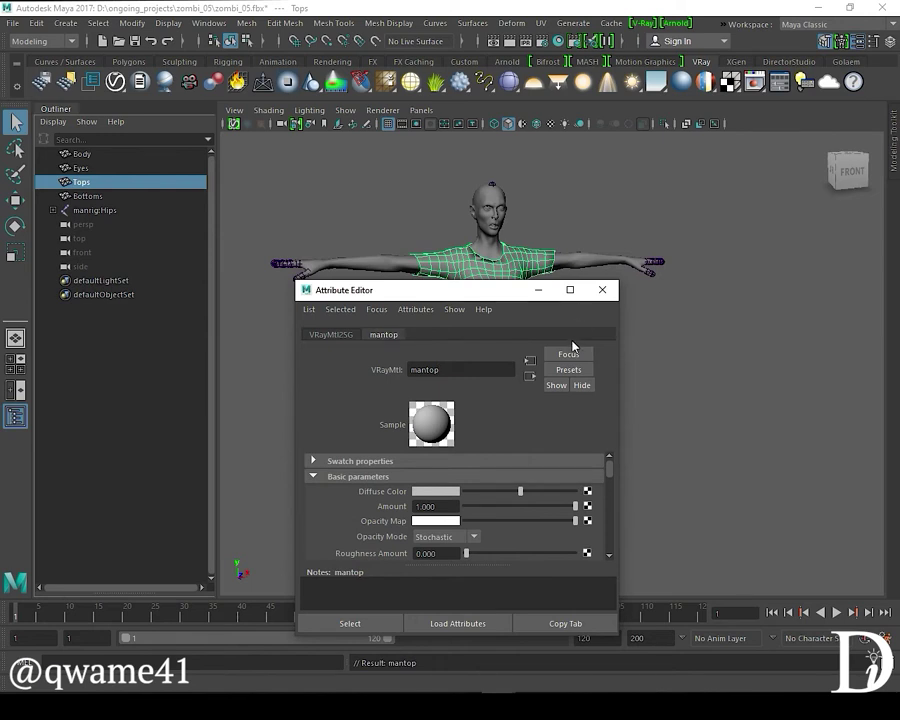
# Step: Add a File texture to the mantop material's diffuse color, load zombi_05_Top_diffuse.png, and return to the material
pyautogui.click(587, 491)
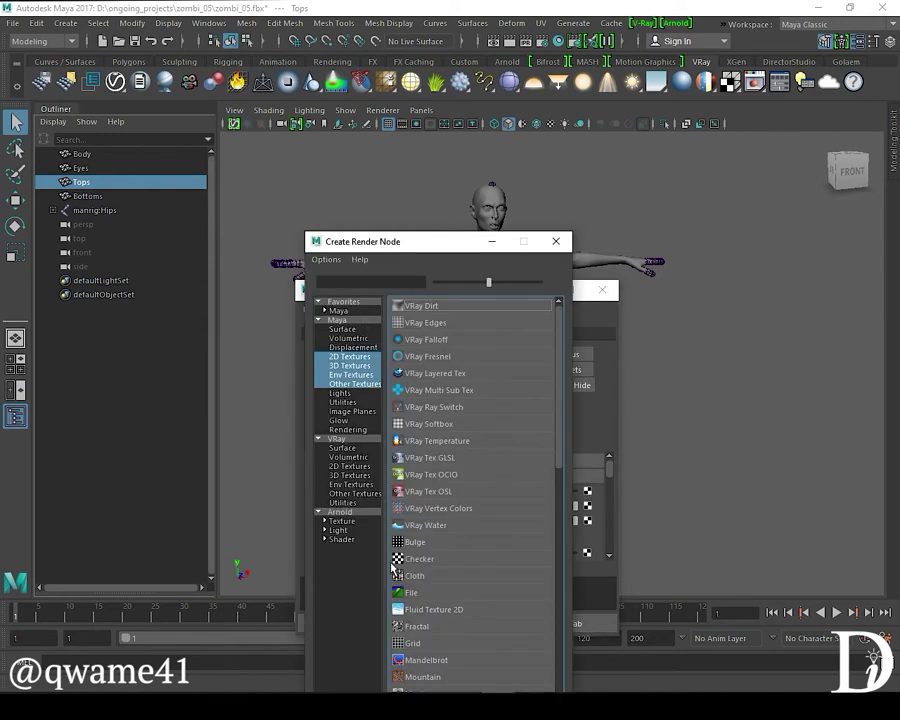
pyautogui.scroll(-4, 430, 590)
pyautogui.scroll(-5, 430, 590)
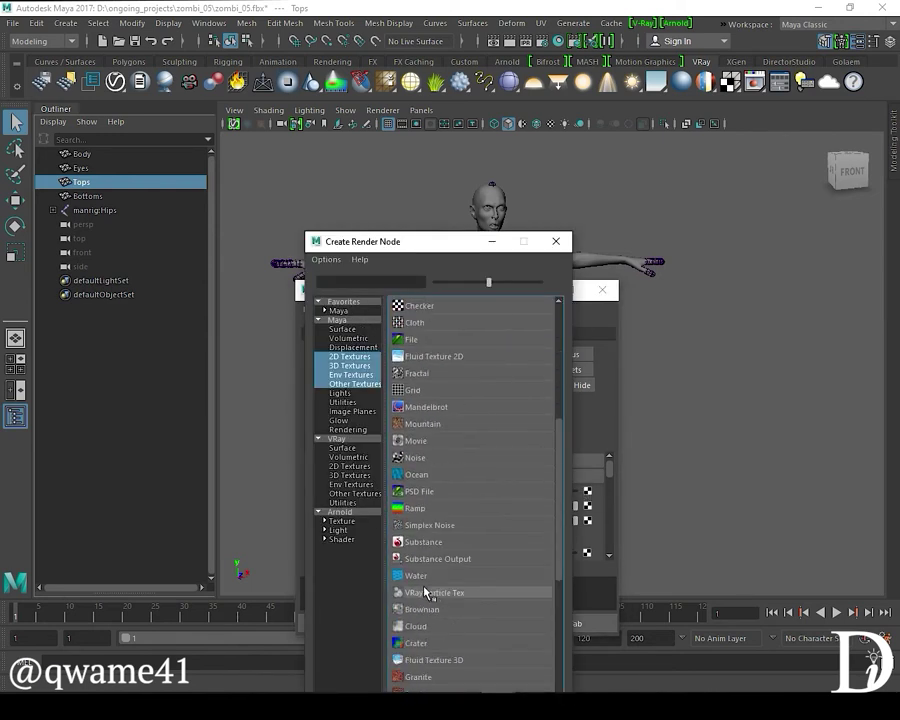
pyautogui.scroll(-2, 425, 600)
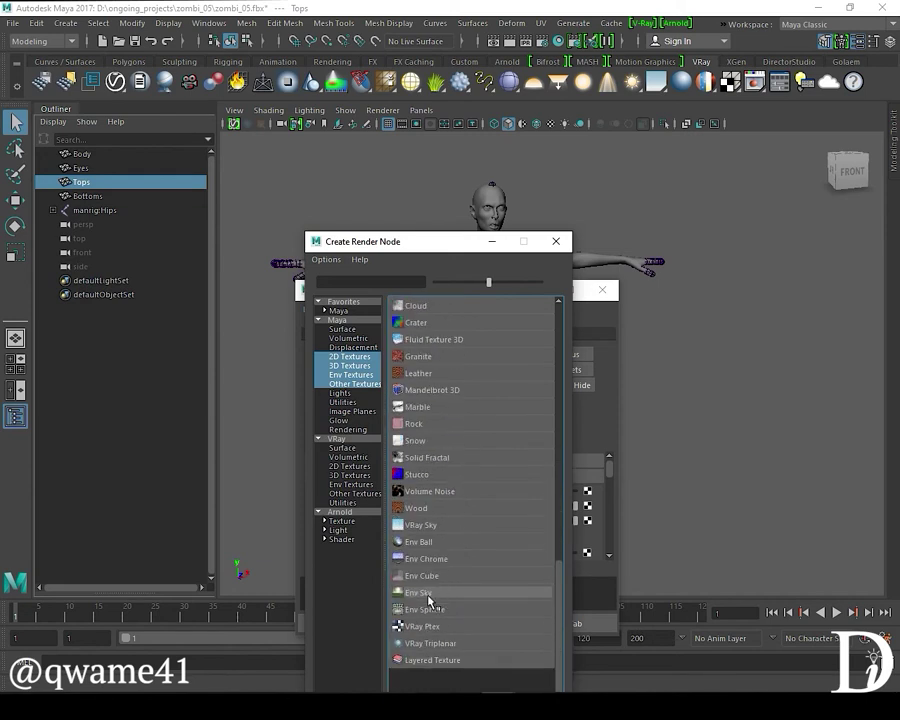
pyautogui.scroll(4, 420, 560)
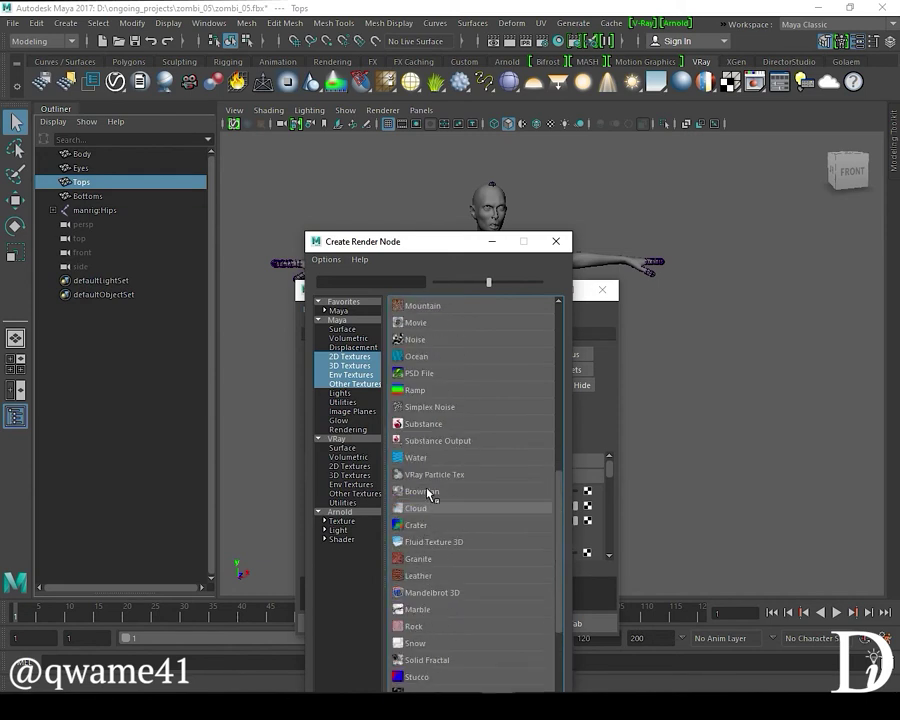
pyautogui.scroll(3, 428, 488)
pyautogui.click(420, 372)
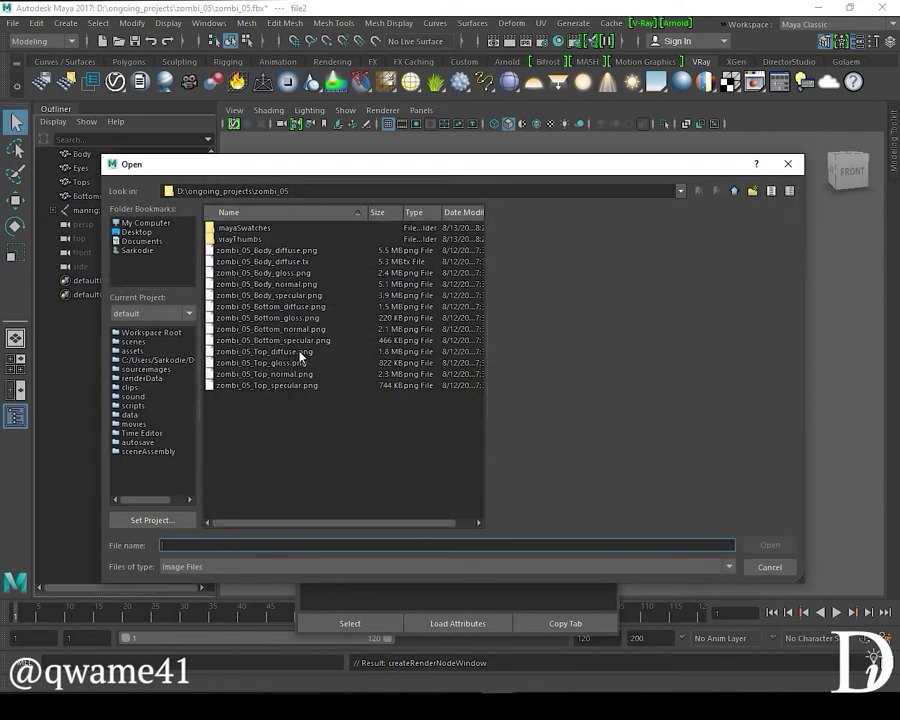
pyautogui.click(300, 352)
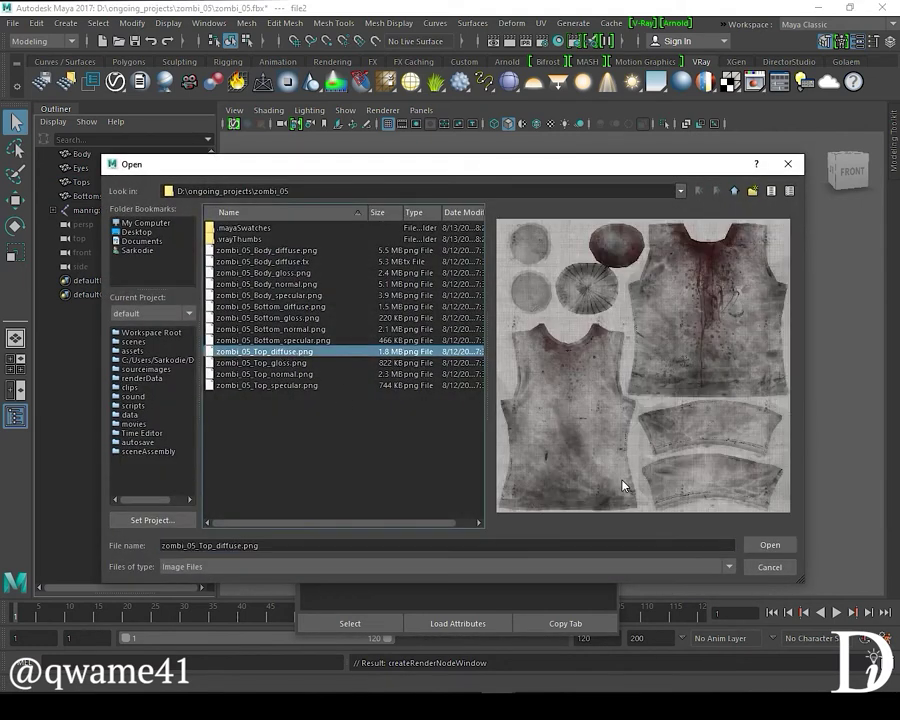
pyautogui.click(756, 545)
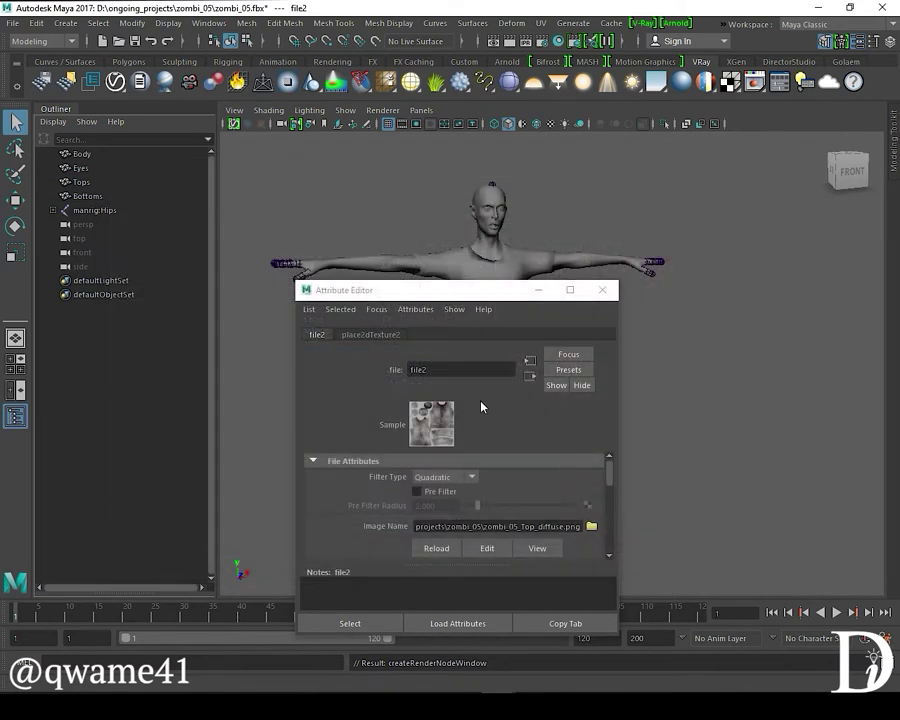
pyautogui.click(530, 374)
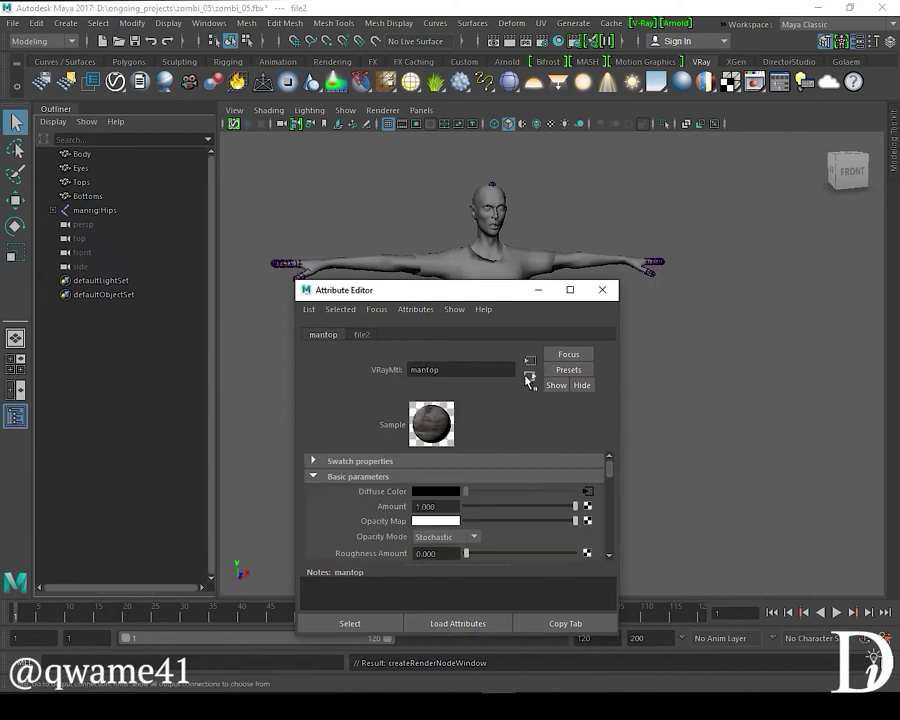
# Step: Turn on textured display in the viewport and inspect the character's face, arms and shirt from several angles
pyautogui.click(550, 124)
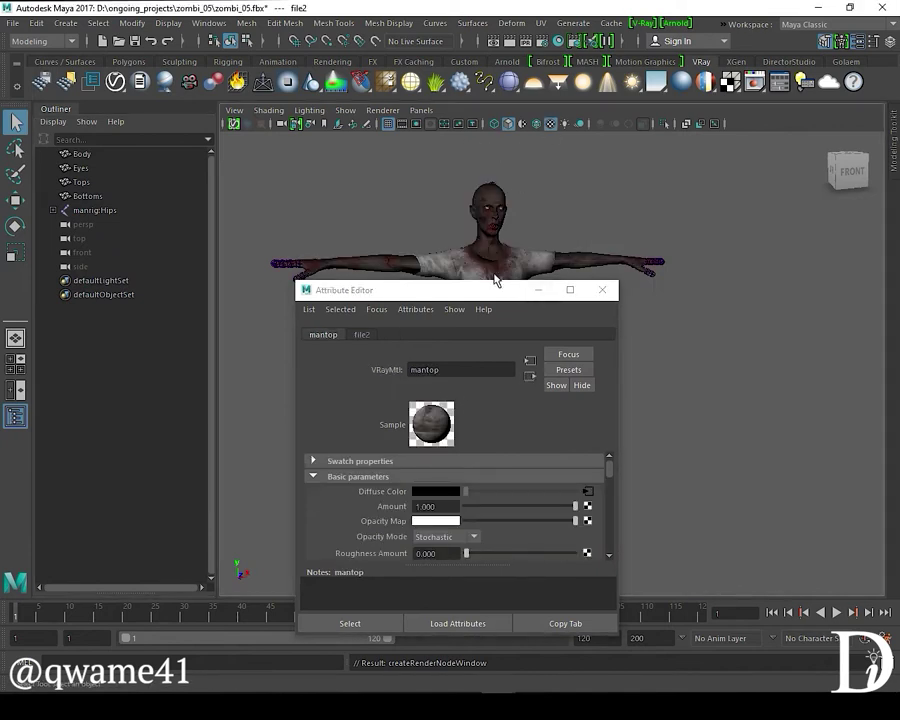
pyautogui.moveTo(440, 292); pyautogui.dragTo(697, 286)
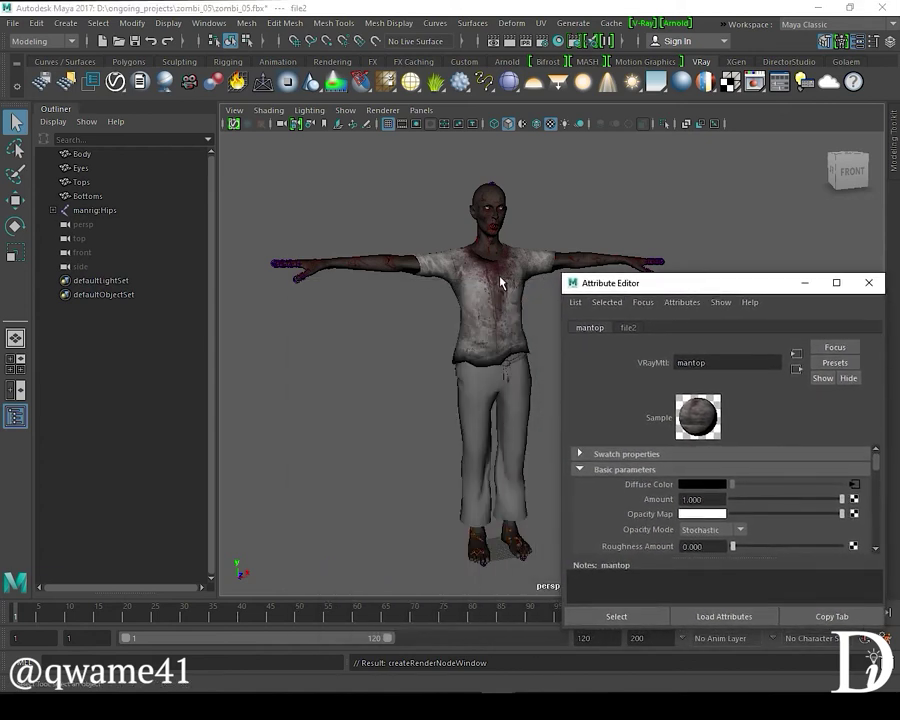
pyautogui.keyDown('alt'); pyautogui.moveTo(489, 262); pyautogui.dragTo(460, 297); pyautogui.keyUp('alt')
pyautogui.scroll(8, 510, 283)
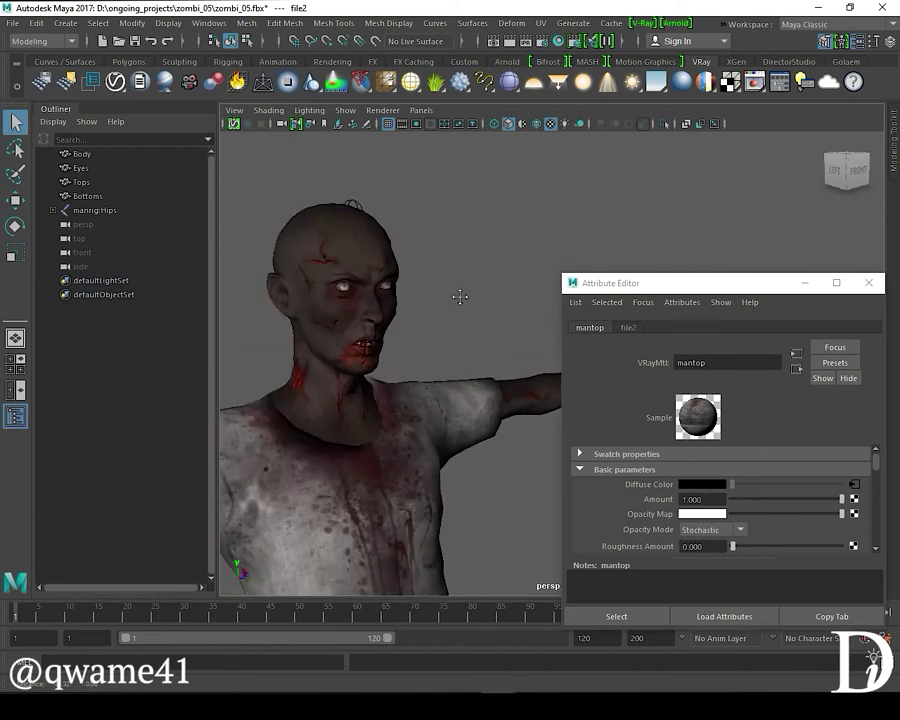
pyautogui.keyDown('alt'); pyautogui.moveTo(460, 297); pyautogui.dragTo(469, 295, button='middle'); pyautogui.keyUp('alt')
pyautogui.keyDown('alt'); pyautogui.moveTo(469, 295); pyautogui.dragTo(283, 301, button='right'); pyautogui.keyUp('alt')
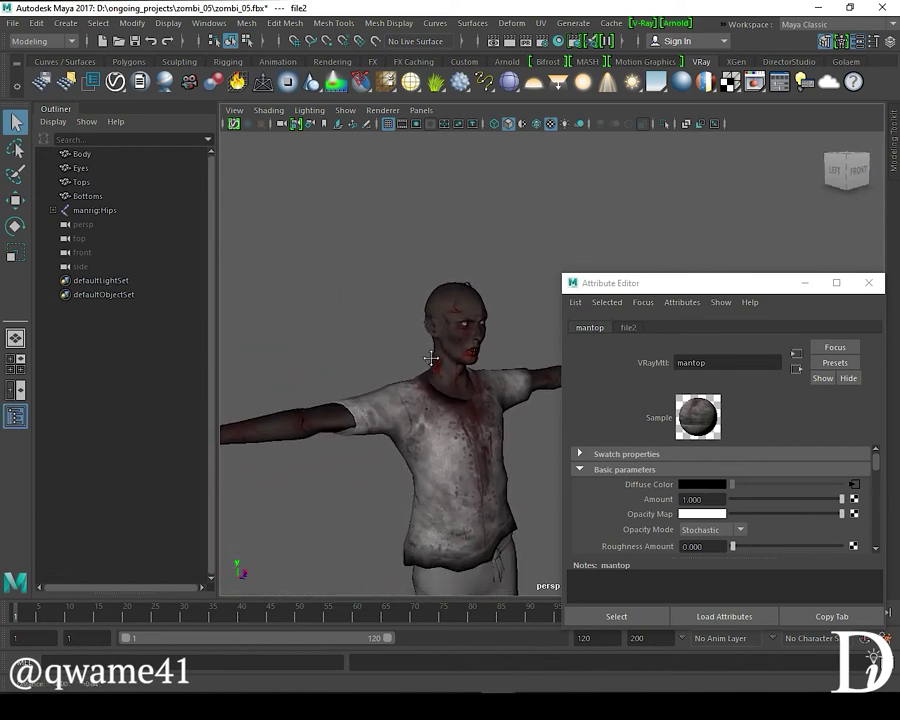
pyautogui.keyDown('alt'); pyautogui.moveTo(425, 357); pyautogui.dragTo(452, 297, button='middle'); pyautogui.keyUp('alt')
pyautogui.keyDown('alt'); pyautogui.moveTo(452, 297); pyautogui.dragTo(330, 253); pyautogui.keyUp('alt')
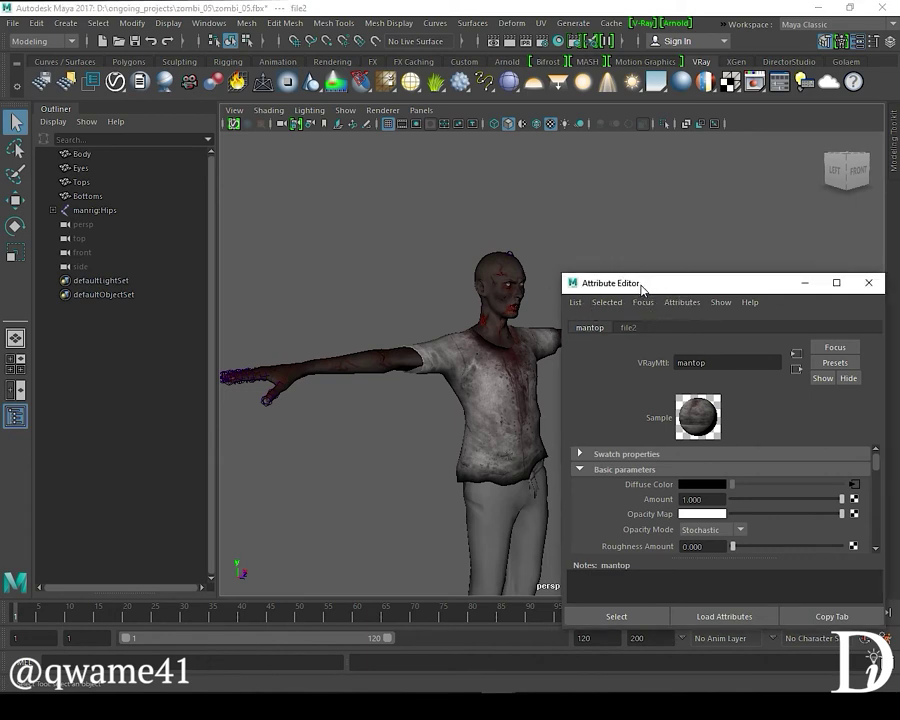
# Step: Assign a new V-Ray material to the Bottoms mesh and name the material mantrou
pyautogui.moveTo(641, 289); pyautogui.dragTo(585, 293)
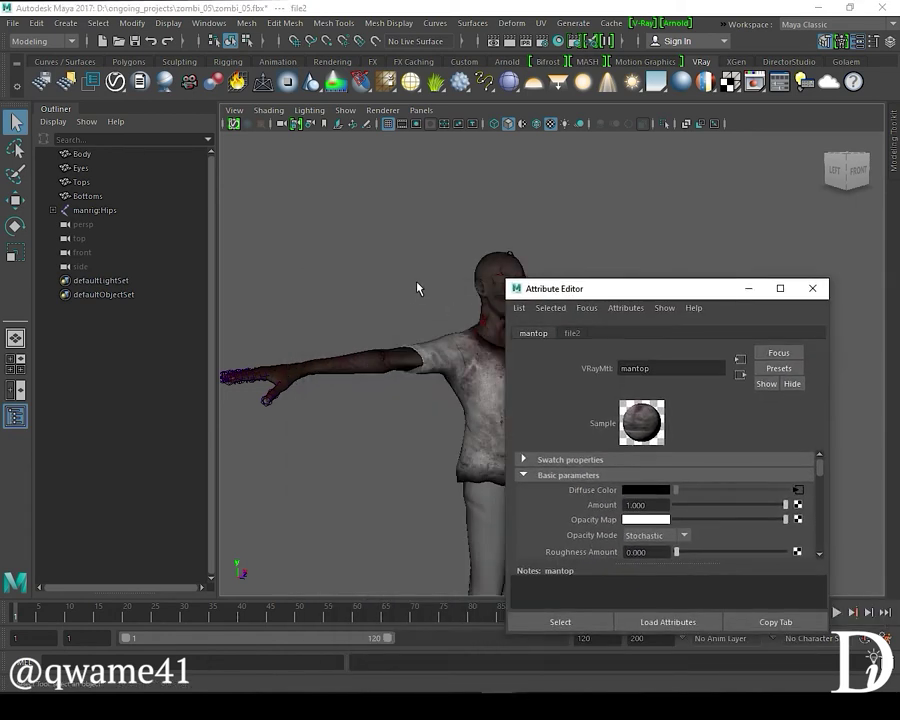
pyautogui.keyDown('alt'); pyautogui.moveTo(387, 298); pyautogui.dragTo(400, 353); pyautogui.keyUp('alt')
pyautogui.click(376, 326)
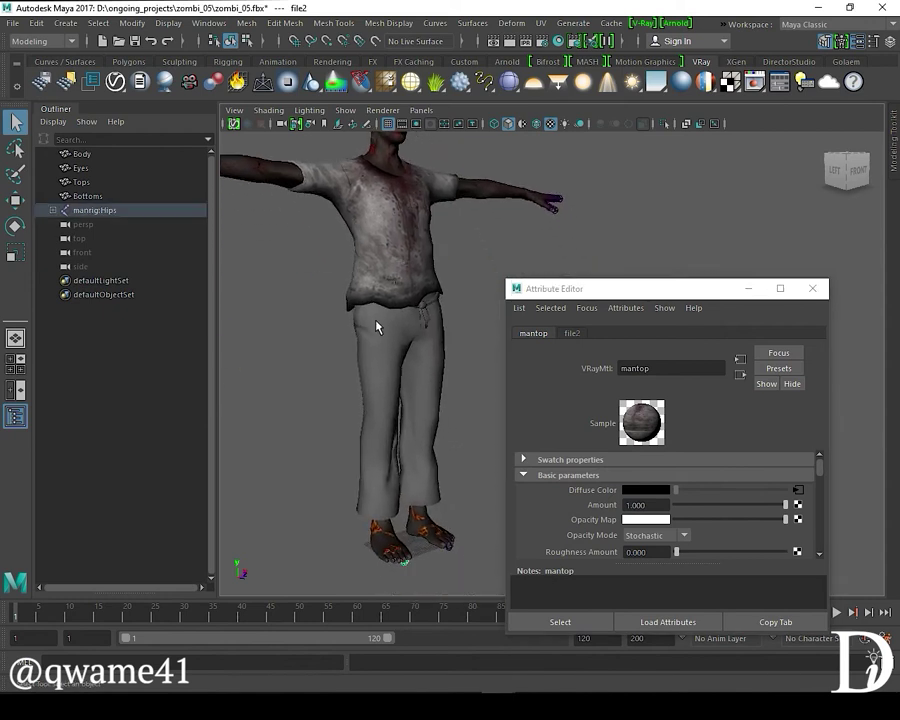
pyautogui.click(368, 345)
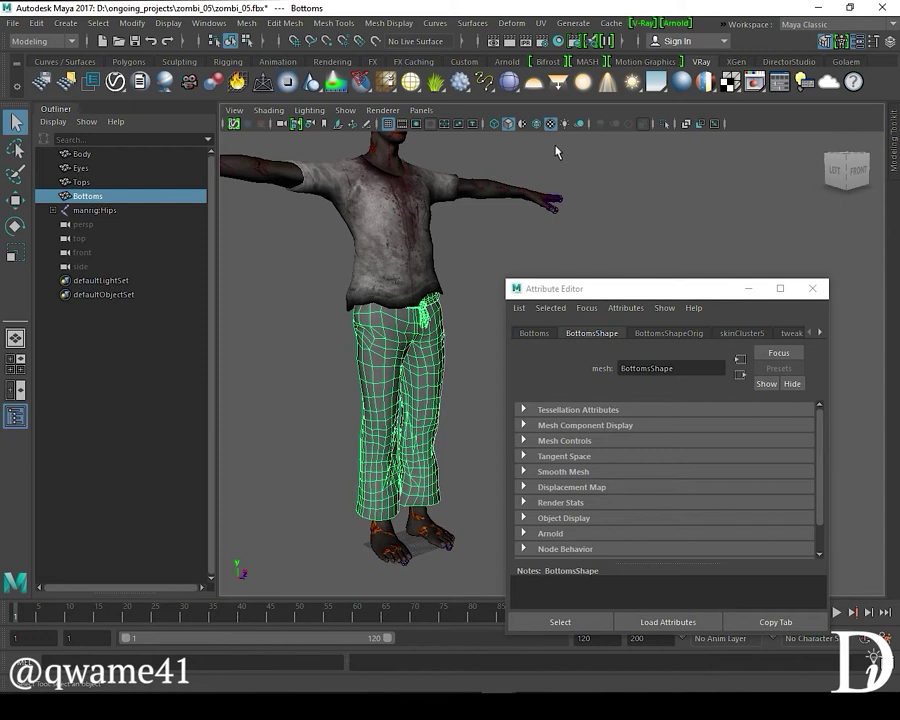
pyautogui.click(735, 84)
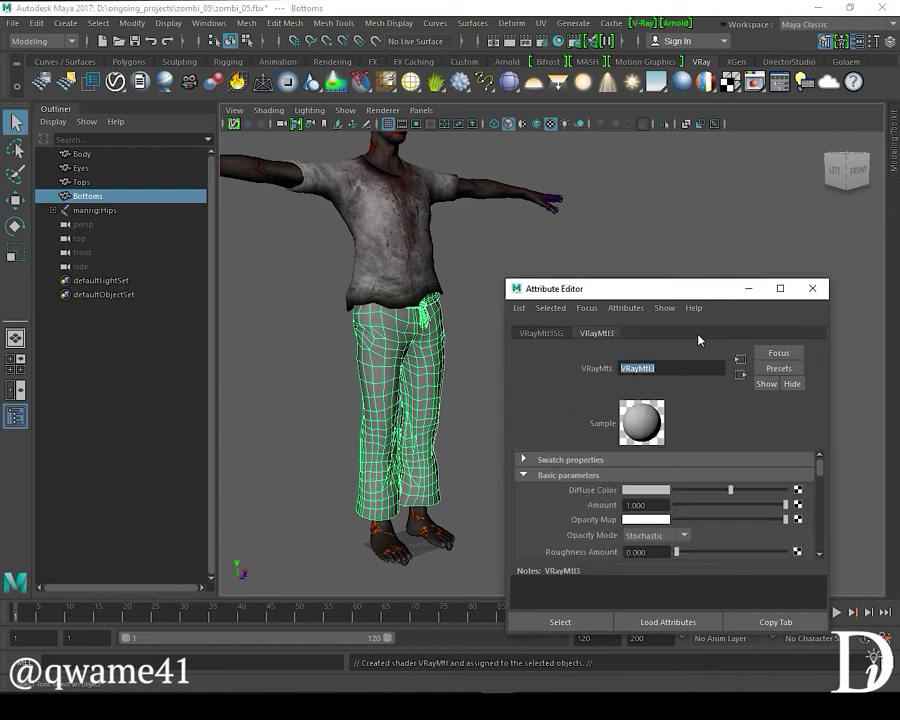
pyautogui.write('mantrou')
# Step: Try to add a File texture with zombi_05_Bottom_diffuse.png to the trouser material's diffuse color
pyautogui.click(797, 489)
pyautogui.click(412, 373)
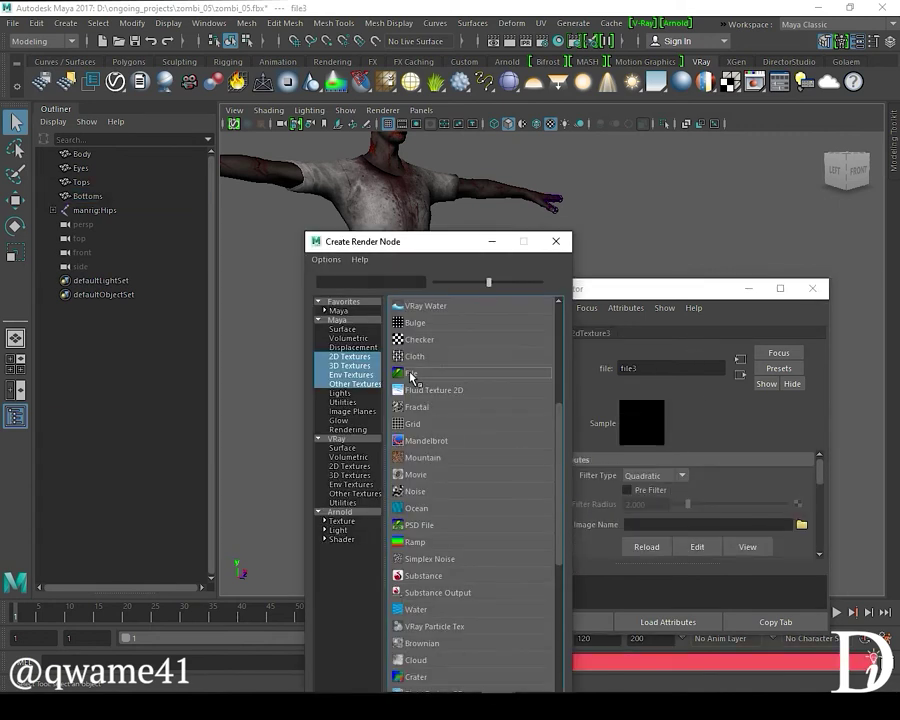
pyautogui.click(556, 241)
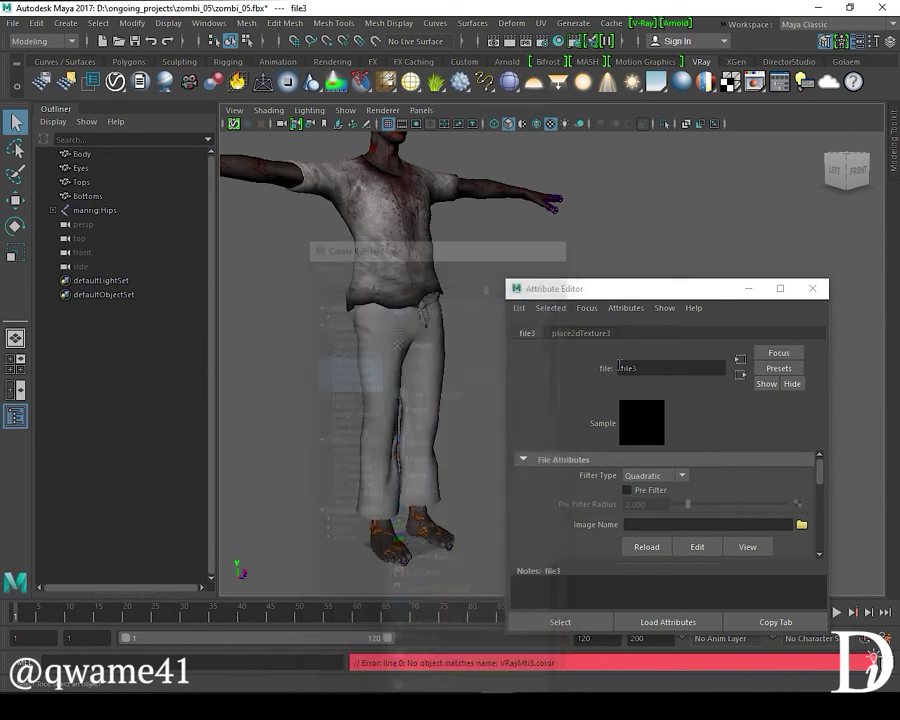
pyautogui.click(801, 524)
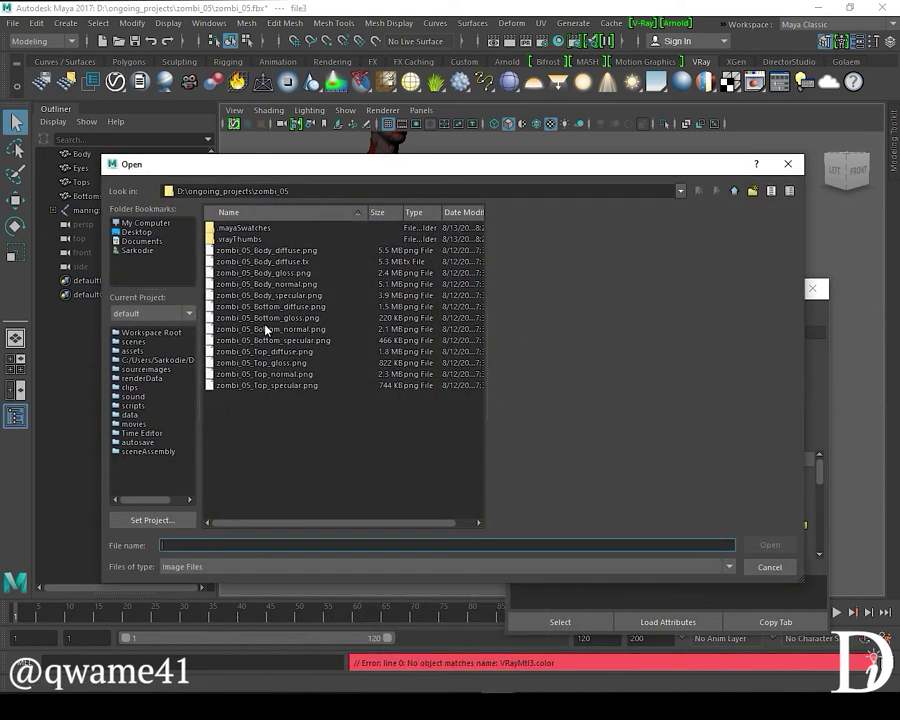
pyautogui.click(270, 306)
pyautogui.click(758, 544)
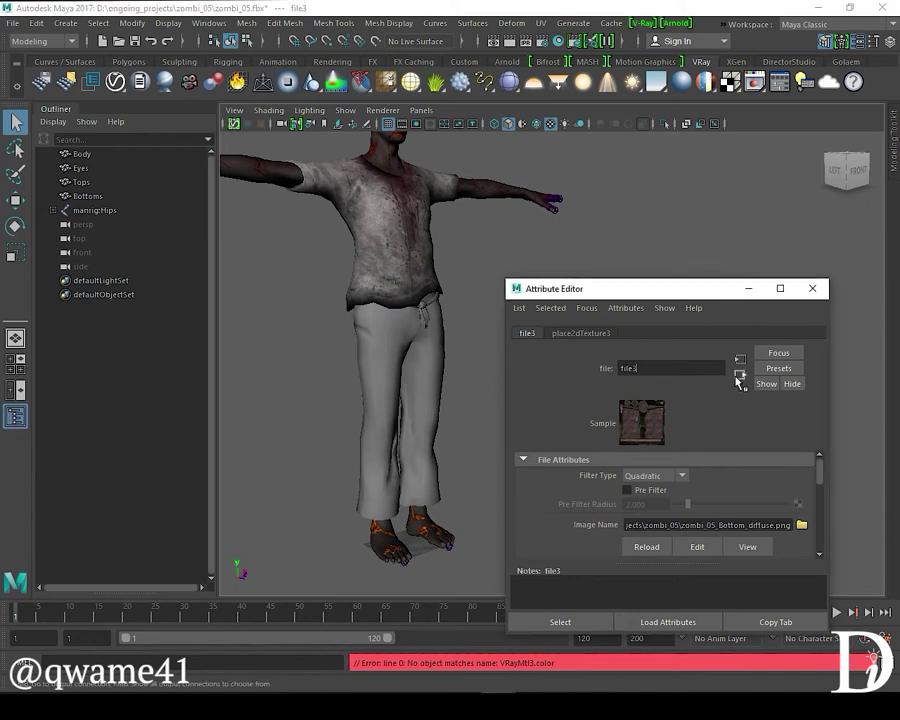
pyautogui.click(738, 381)
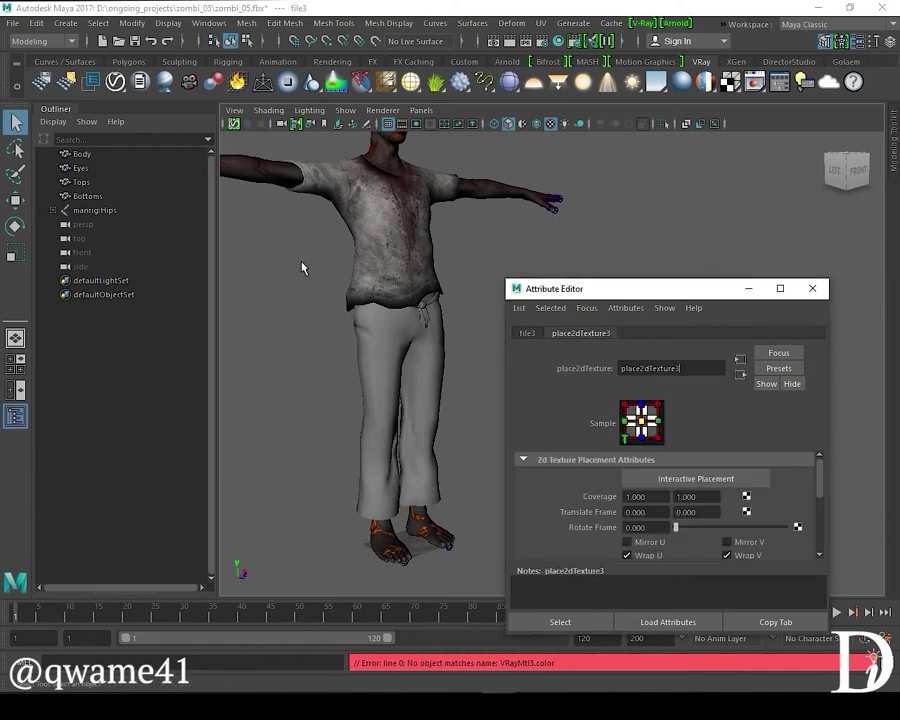
# Step: Add a File texture to the mantrou material's diffuse color on the Bottoms mesh, load zombi_05_Bottom_diffuse.png, and return to the material
pyautogui.click(87, 196)
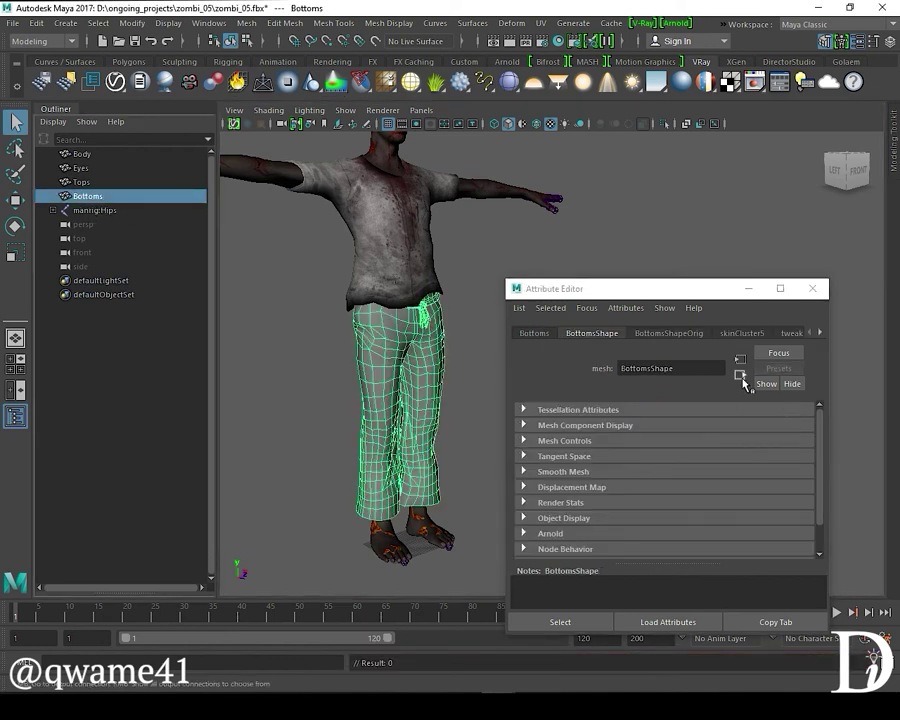
pyautogui.click(740, 333)
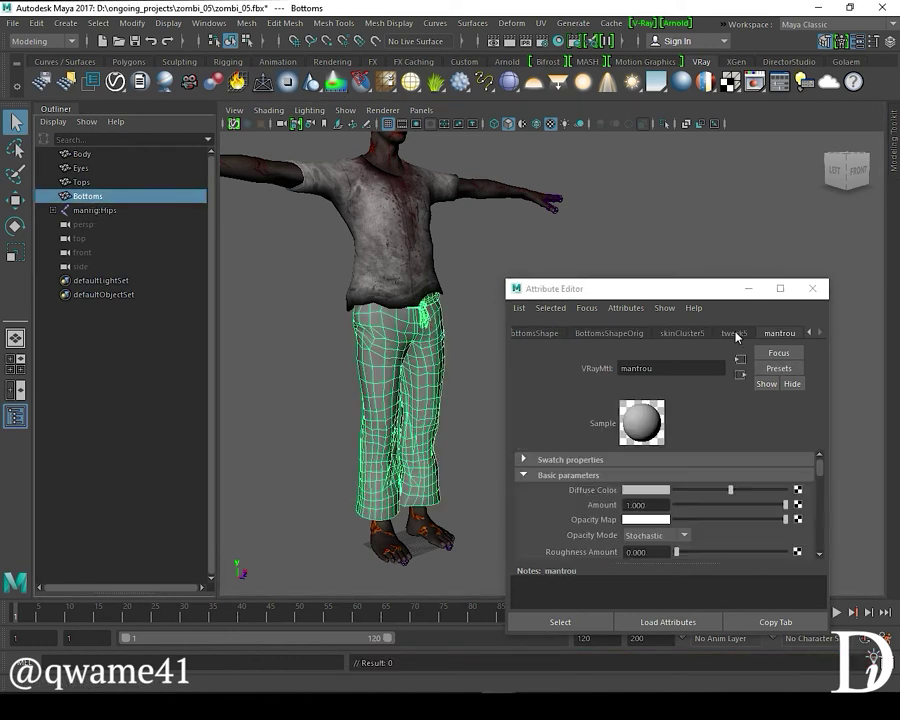
pyautogui.click(797, 489)
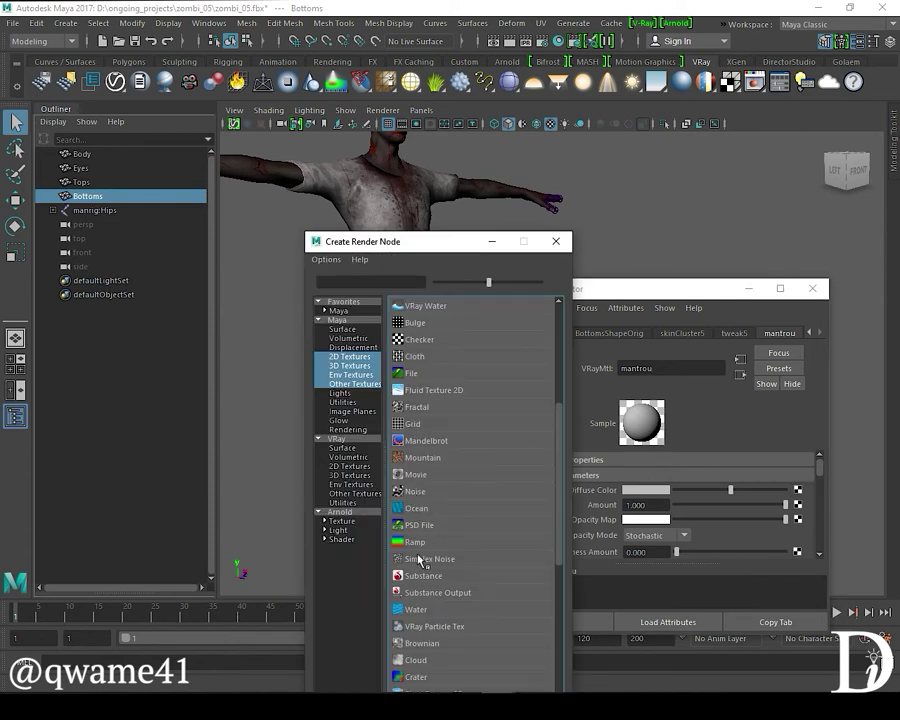
pyautogui.click(411, 373)
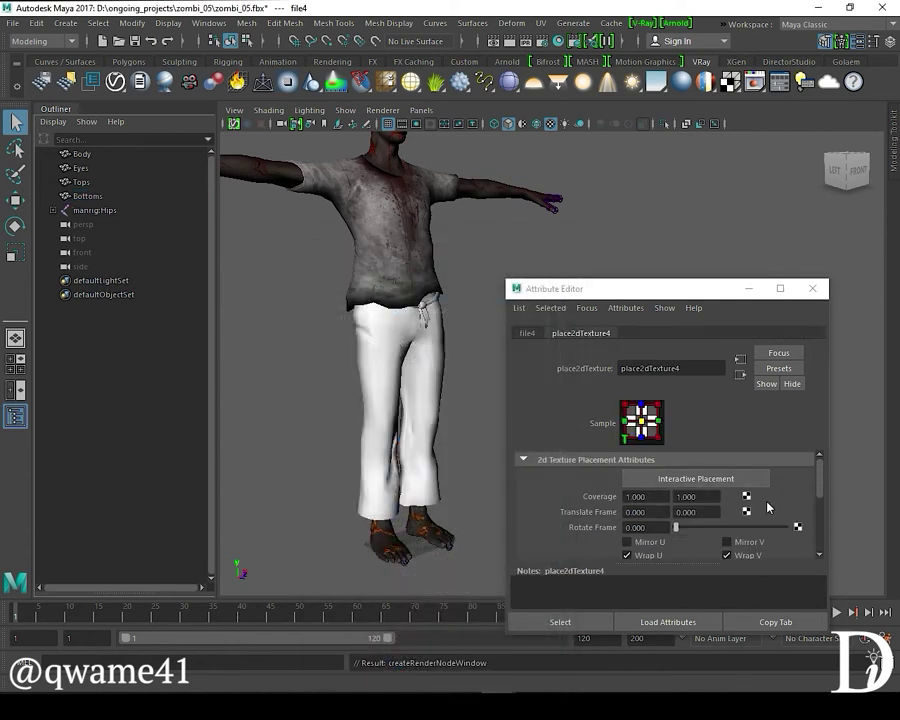
pyautogui.click(527, 333)
pyautogui.click(801, 522)
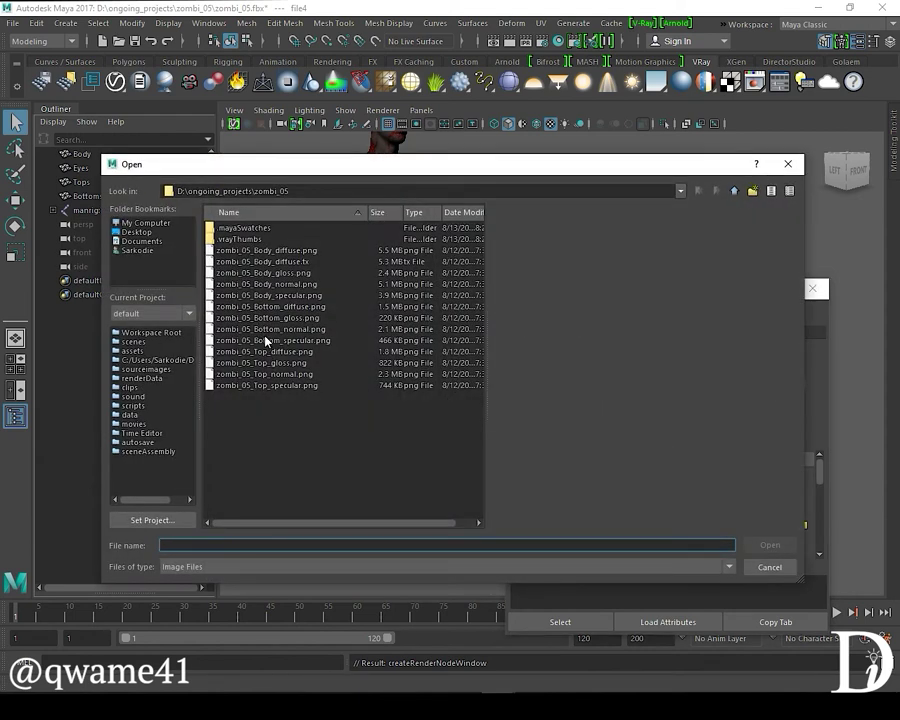
pyautogui.click(267, 306)
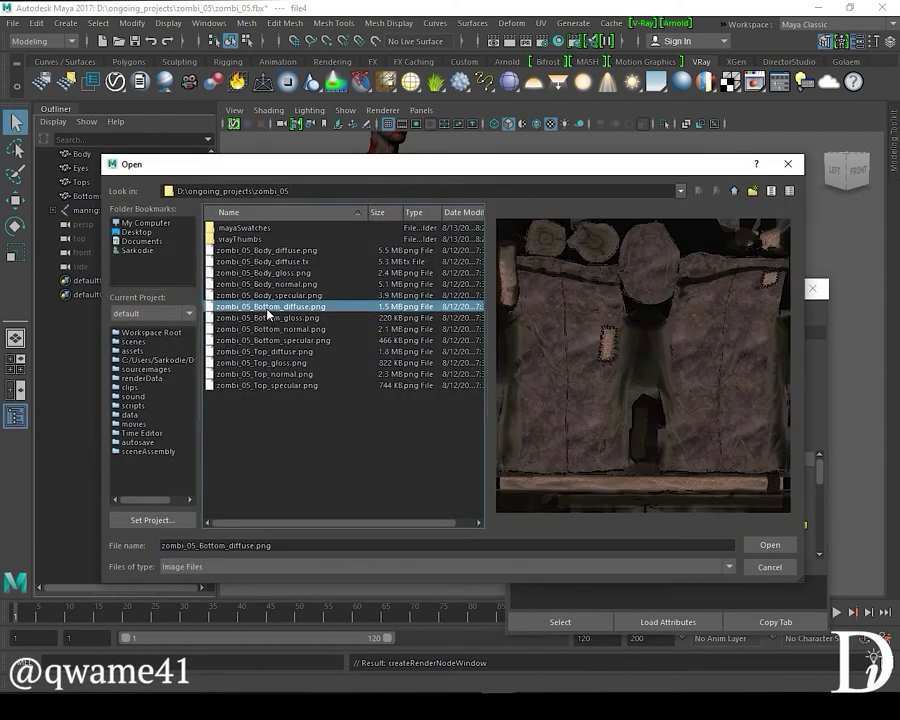
pyautogui.click(769, 545)
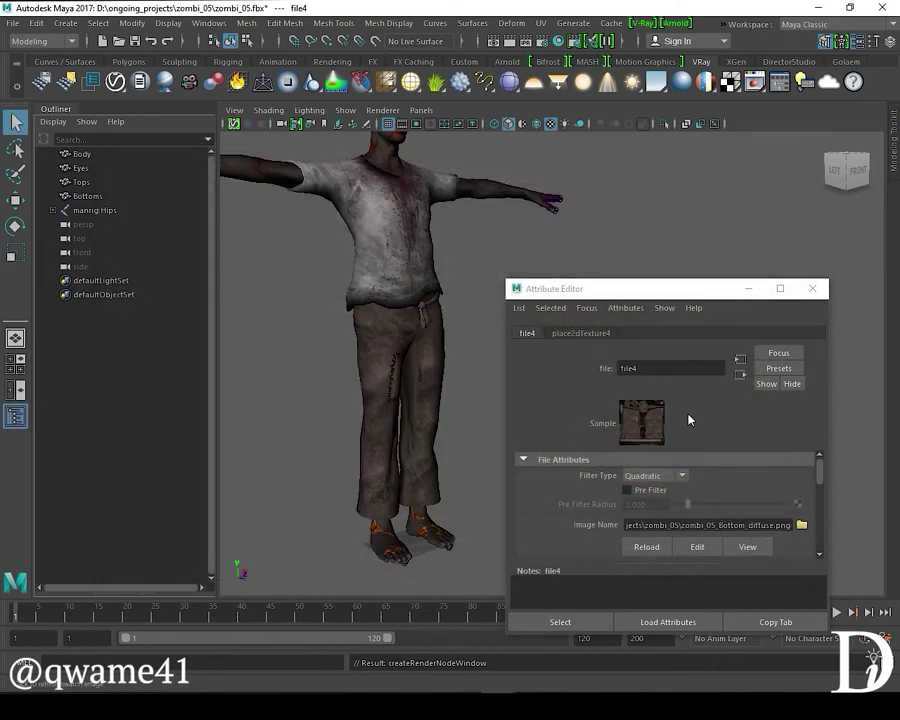
pyautogui.click(739, 375)
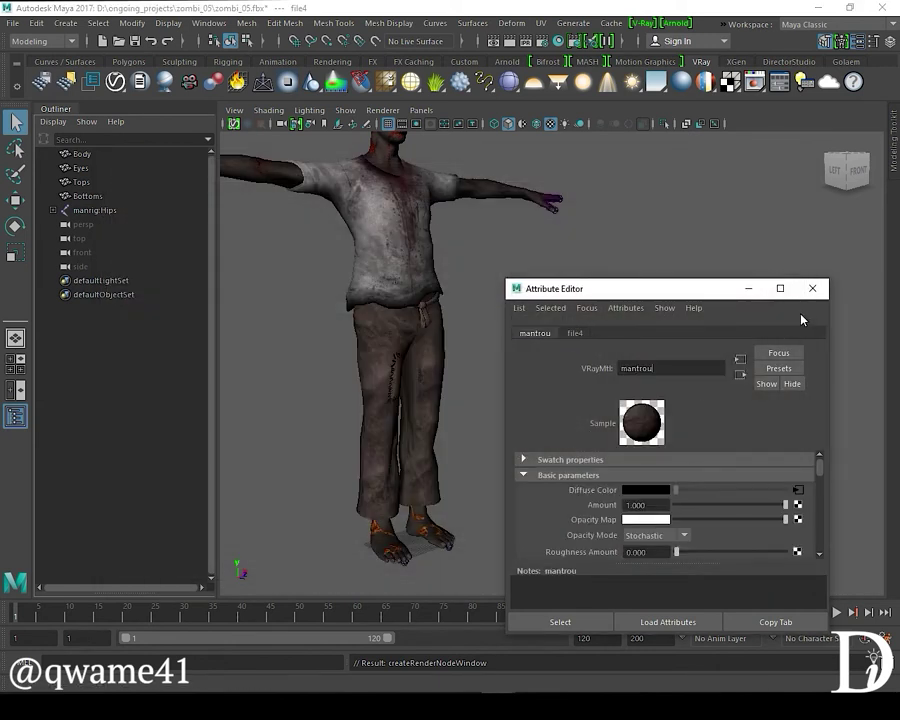
# Step: Close the Attribute Editor, switch the viewport background to the blue gradient, and inspect the fully textured character
pyautogui.click(812, 289)
pyautogui.keyDown('alt'); pyautogui.moveTo(476, 322); pyautogui.dragTo(477, 427); pyautogui.keyUp('alt')
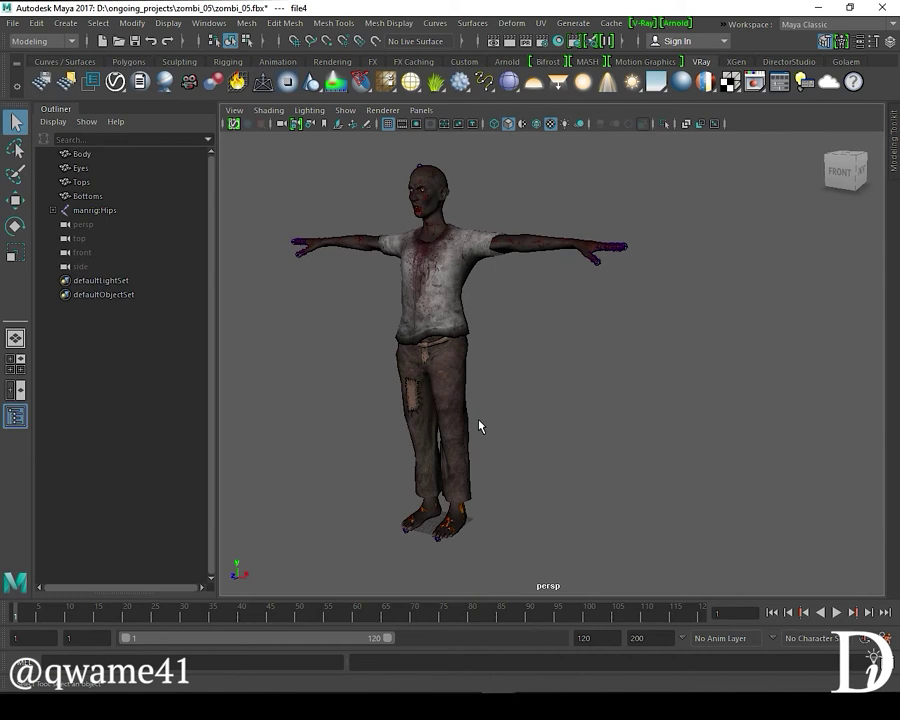
pyautogui.hotkey('alt', 'b')
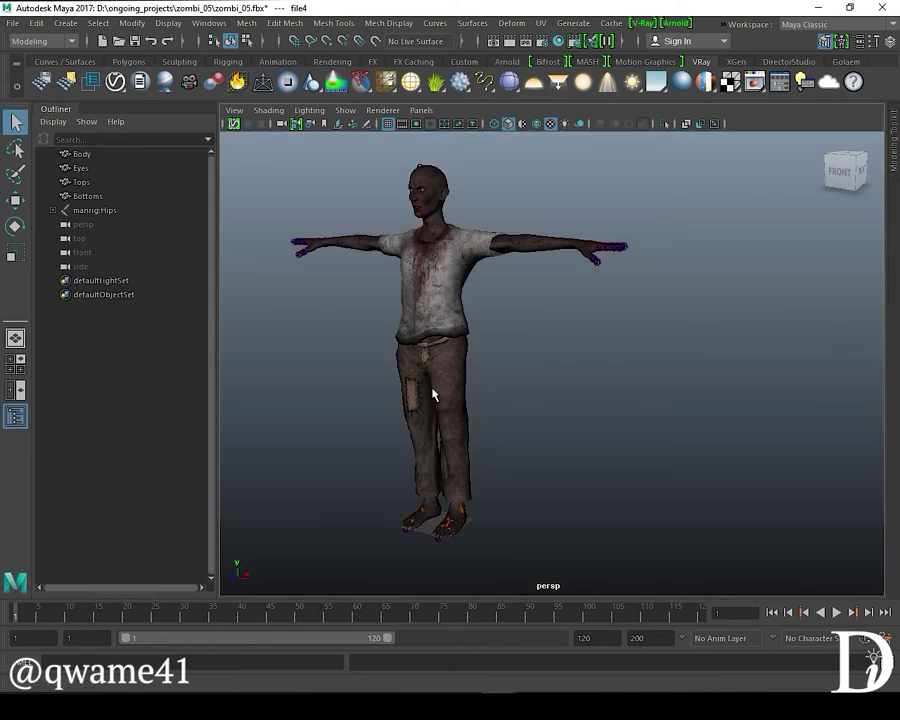
pyautogui.keyDown('alt'); pyautogui.moveTo(434, 394); pyautogui.dragTo(502, 396, button='middle'); pyautogui.keyUp('alt')
pyautogui.keyDown('alt'); pyautogui.moveTo(502, 396); pyautogui.dragTo(585, 373); pyautogui.keyUp('alt')
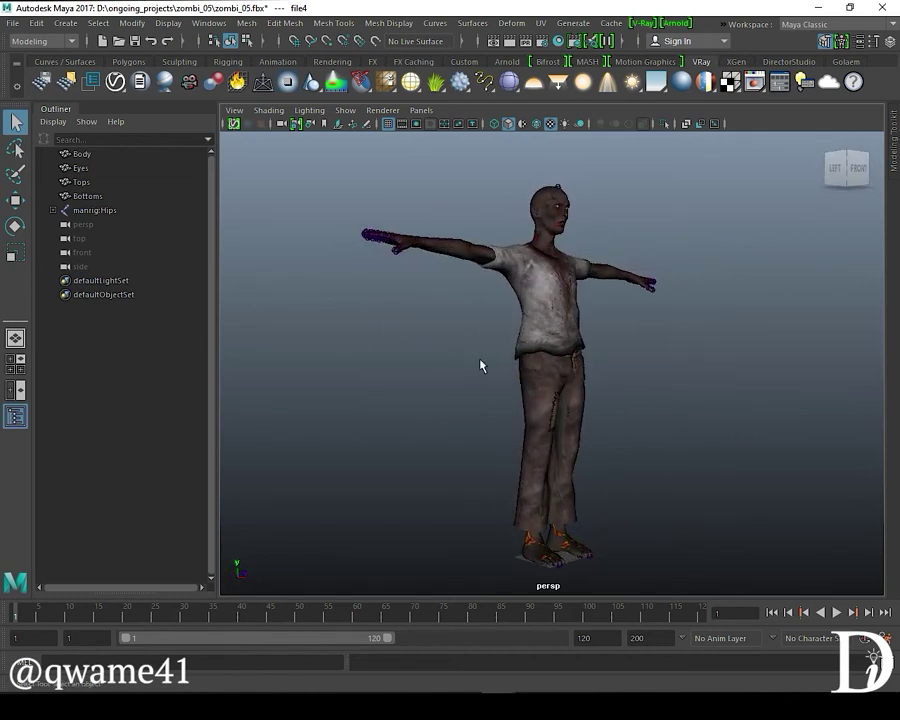
# Step: Load the manrig:Hips skeleton into the Golaem Character Maker with up axis Y and front axis Z, and minimize its window
pyautogui.click(94, 211)
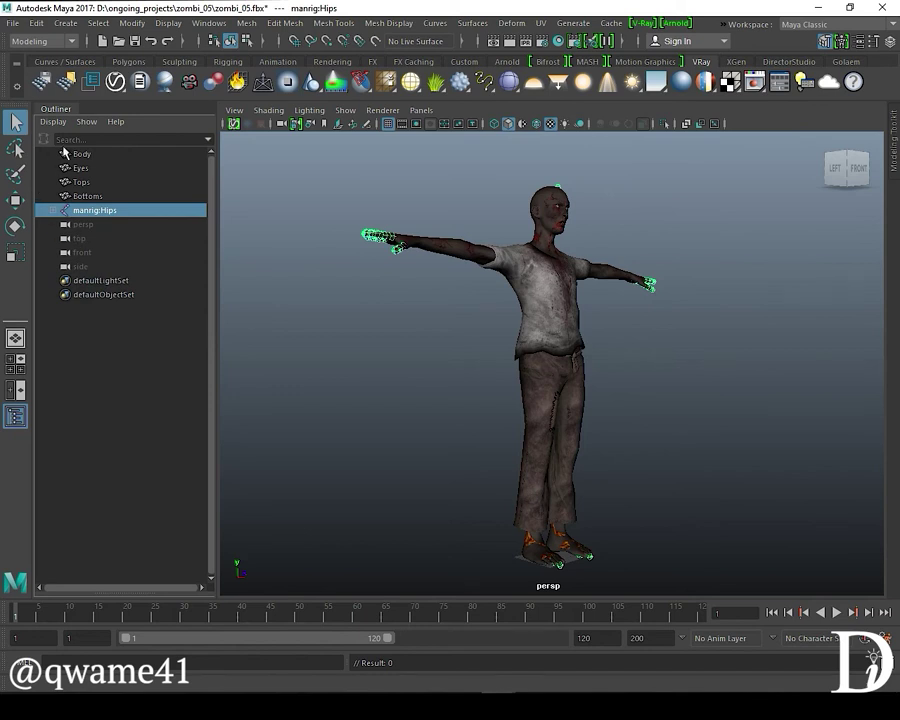
pyautogui.click(843, 62)
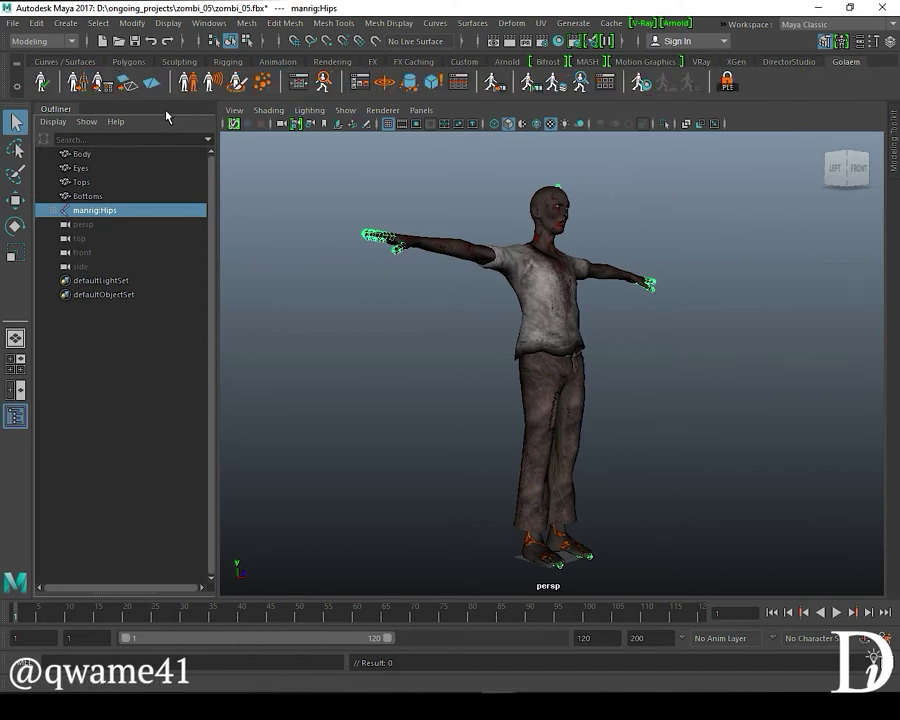
pyautogui.click(149, 85)
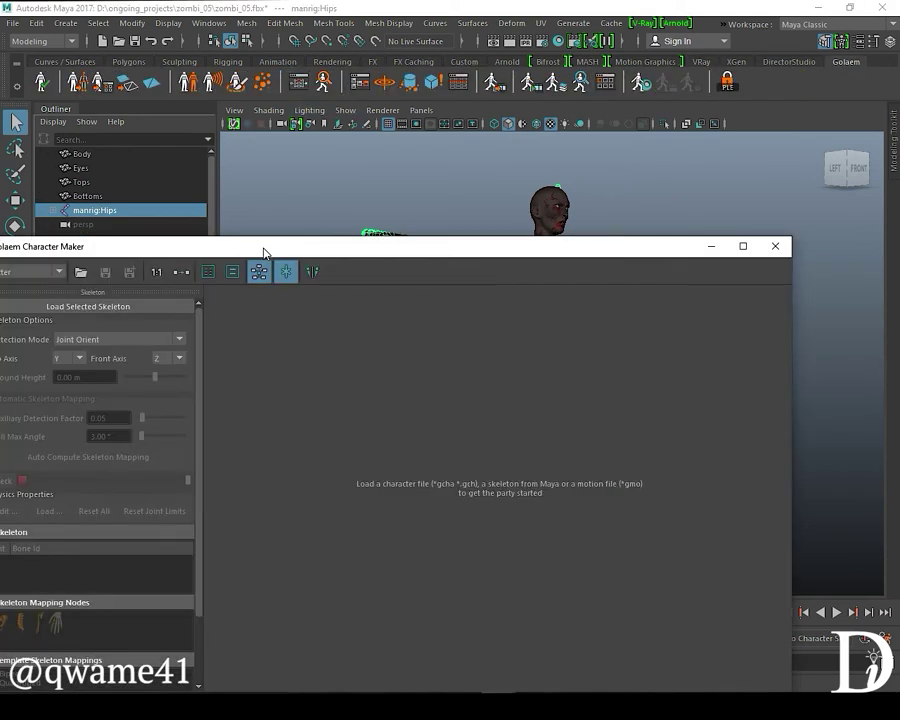
pyautogui.moveTo(264, 252); pyautogui.dragTo(522, 207)
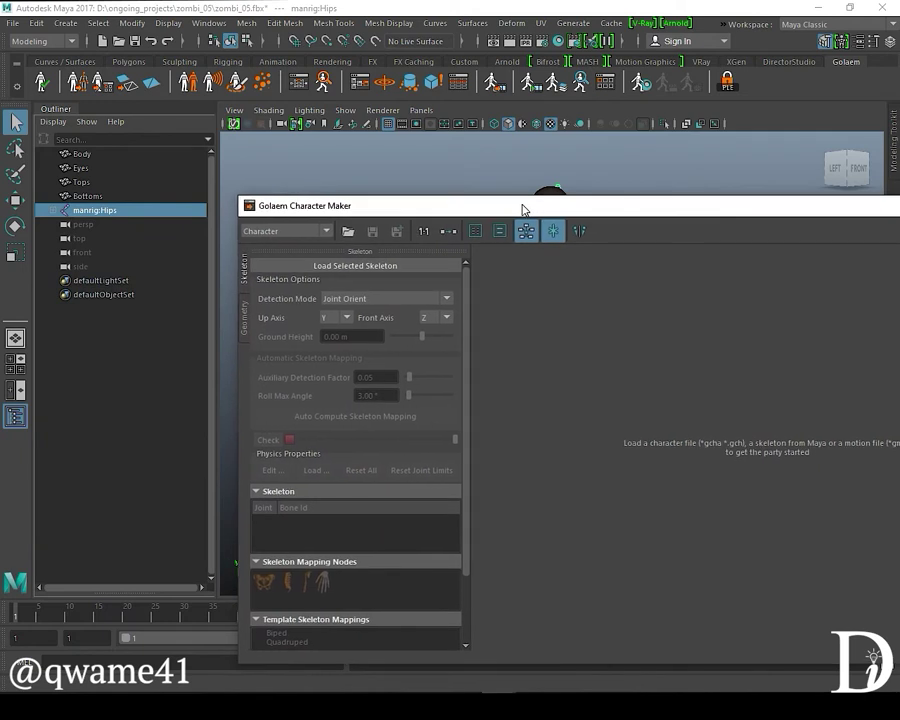
pyautogui.click(375, 266)
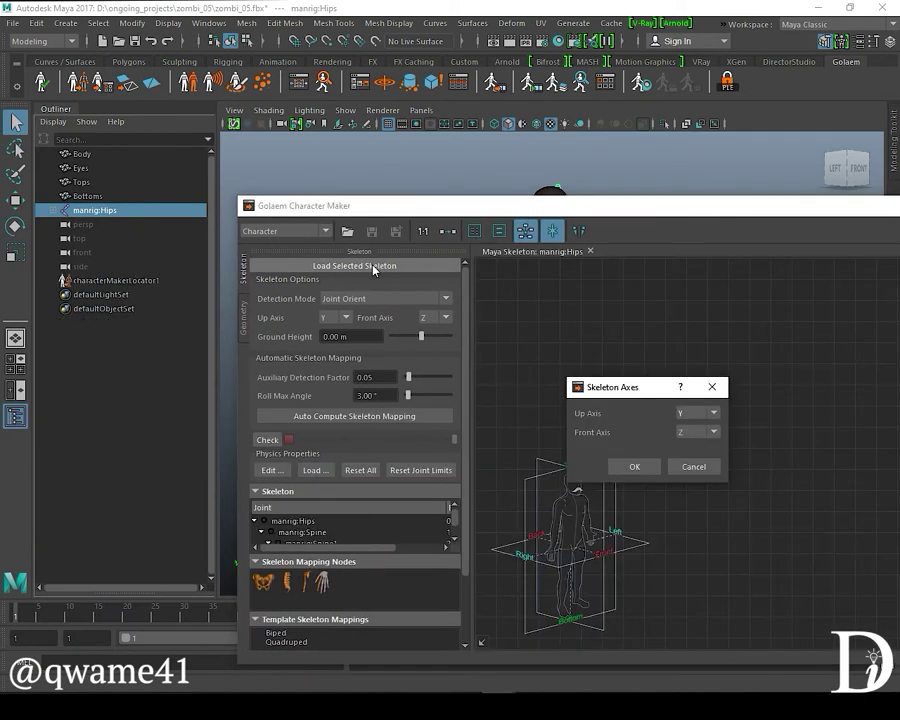
pyautogui.click(637, 467)
pyautogui.moveTo(679, 213); pyautogui.dragTo(441, 214)
pyautogui.click(730, 206)
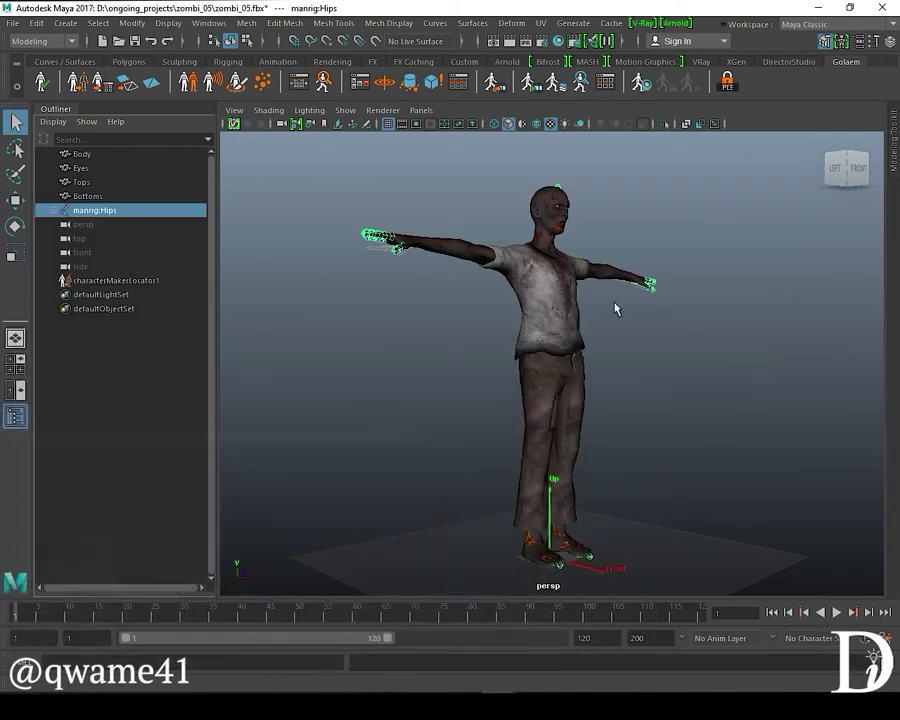
# Step: Move characterMakerLocator1 sideways so its skeleton stands beside the zombie character
pyautogui.click(15, 199)
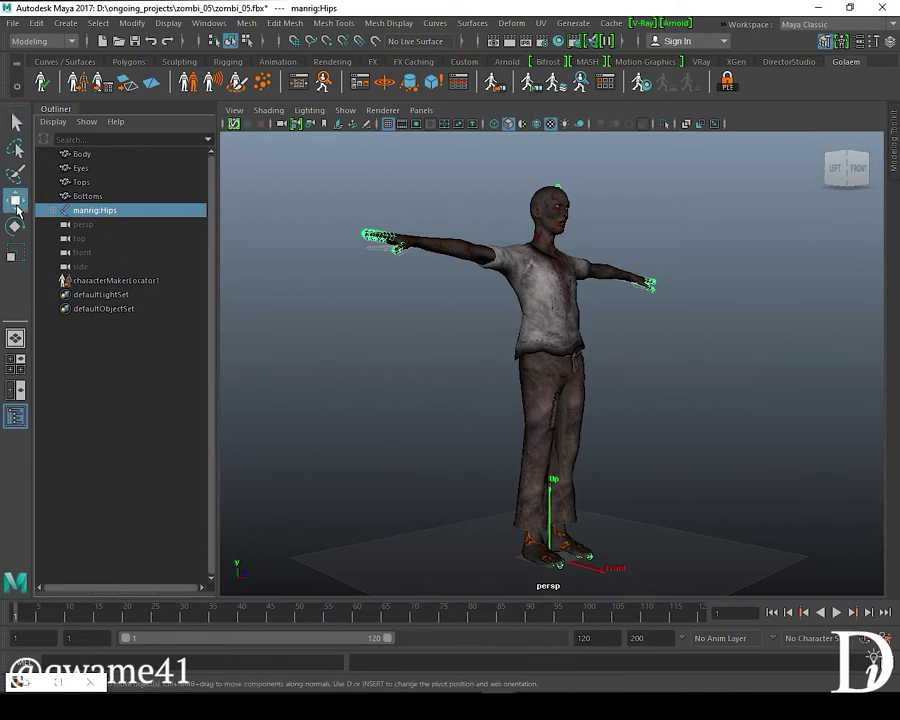
pyautogui.keyDown('alt'); pyautogui.moveTo(600, 320); pyautogui.dragTo(740, 467); pyautogui.keyUp('alt')
pyautogui.click(115, 280)
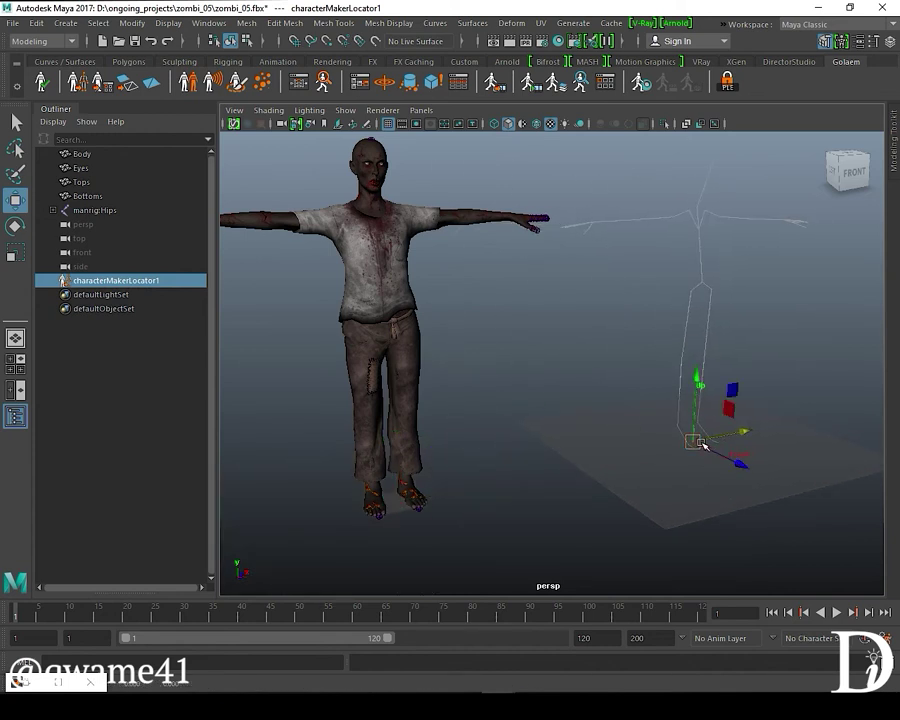
# Step: Set the Bone Radius of characterMakerLocator1 to 15 and close its attributes
pyautogui.keyDown('alt'); pyautogui.moveTo(618, 360); pyautogui.dragTo(411, 331); pyautogui.keyUp('alt')
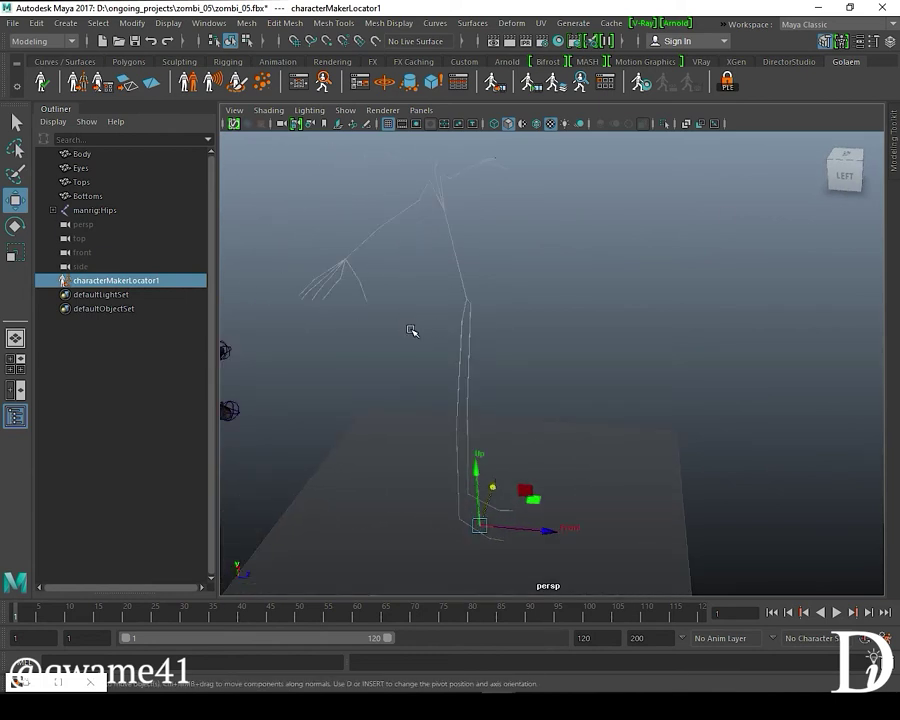
pyautogui.click(853, 45)
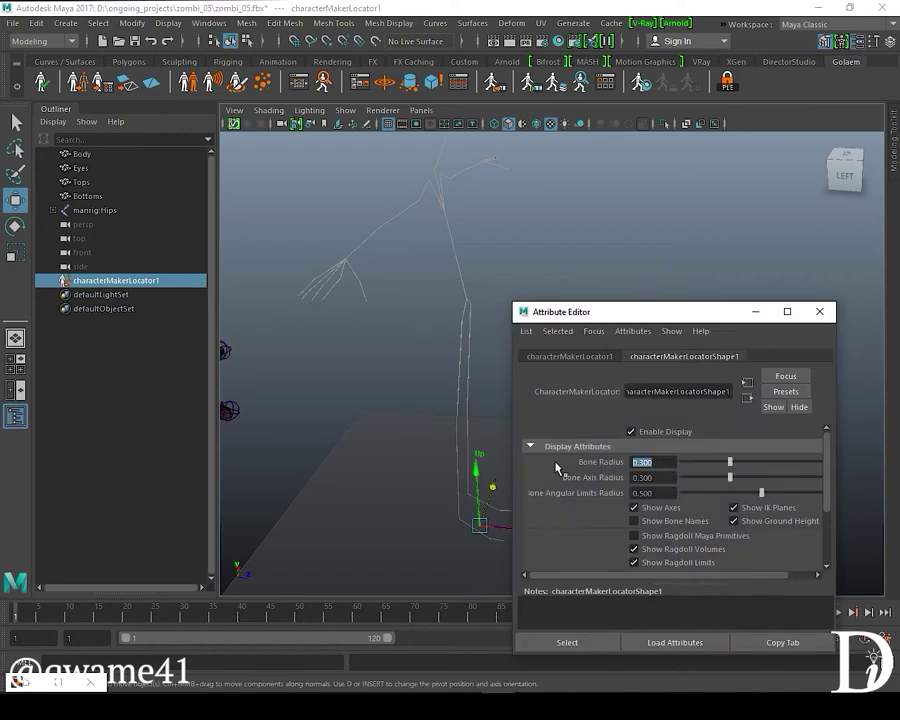
pyautogui.write('15')
pyautogui.press('Return')
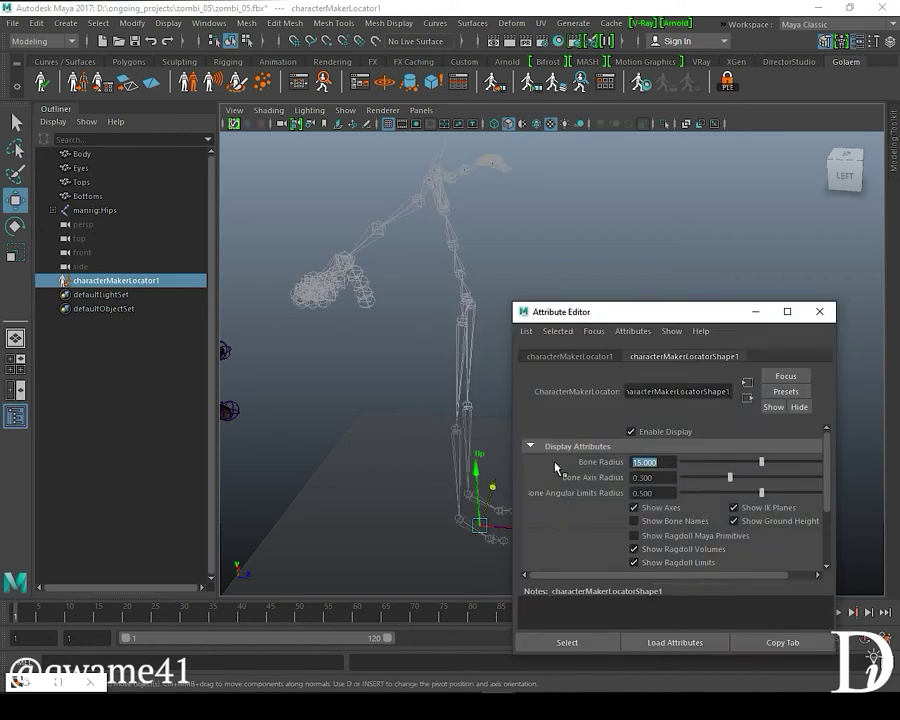
pyautogui.click(820, 313)
# Step: Restore the Character Maker, auto compute the skeleton mapping for manrig:Hips, and inspect the right arm and its finger bones
pyautogui.click(27, 685)
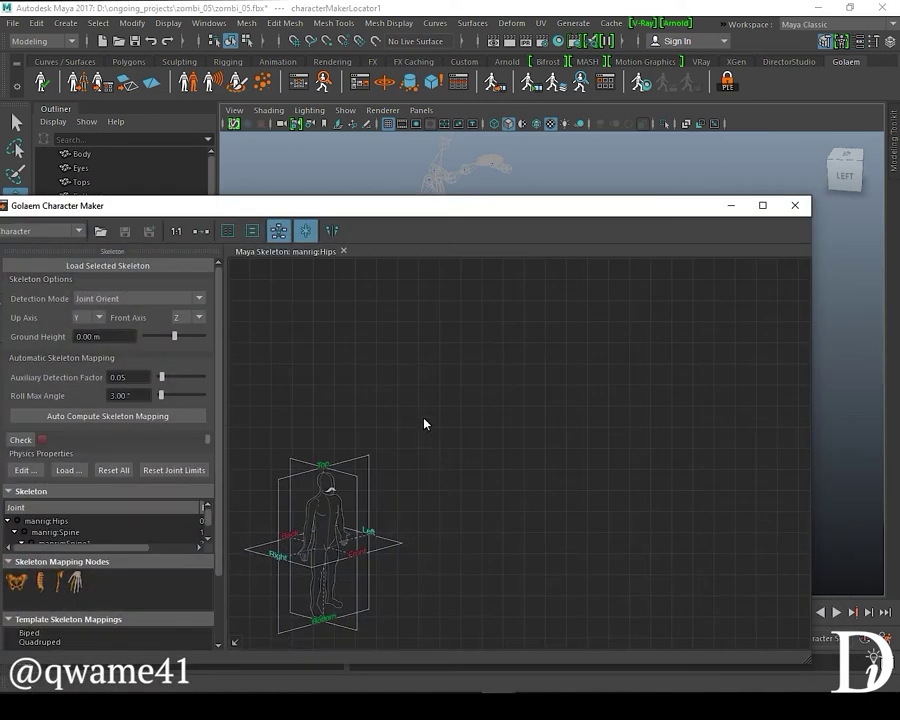
pyautogui.moveTo(297, 213); pyautogui.dragTo(494, 172)
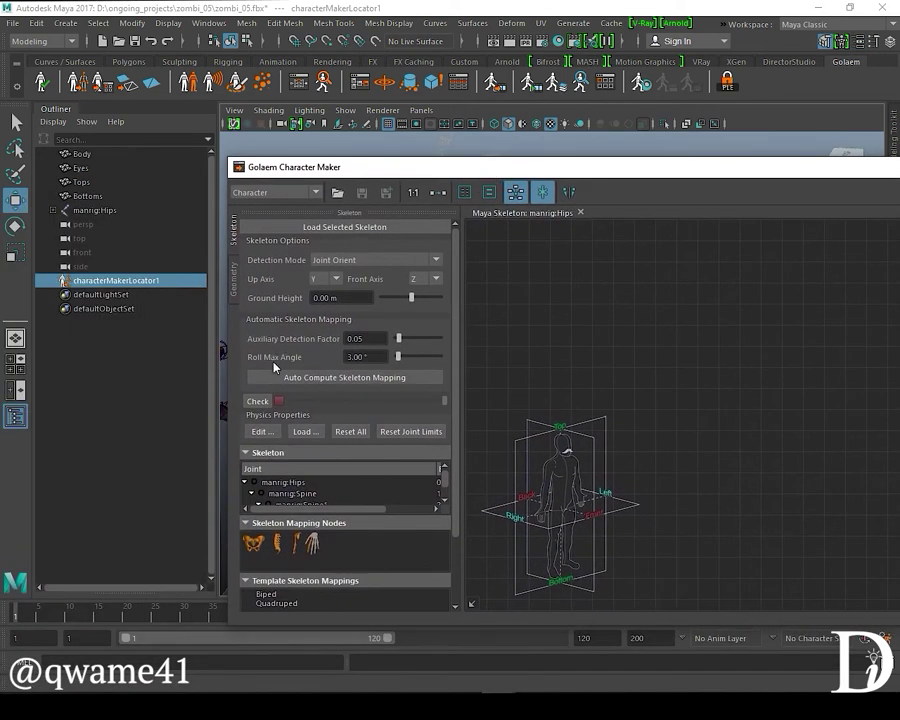
pyautogui.click(295, 377)
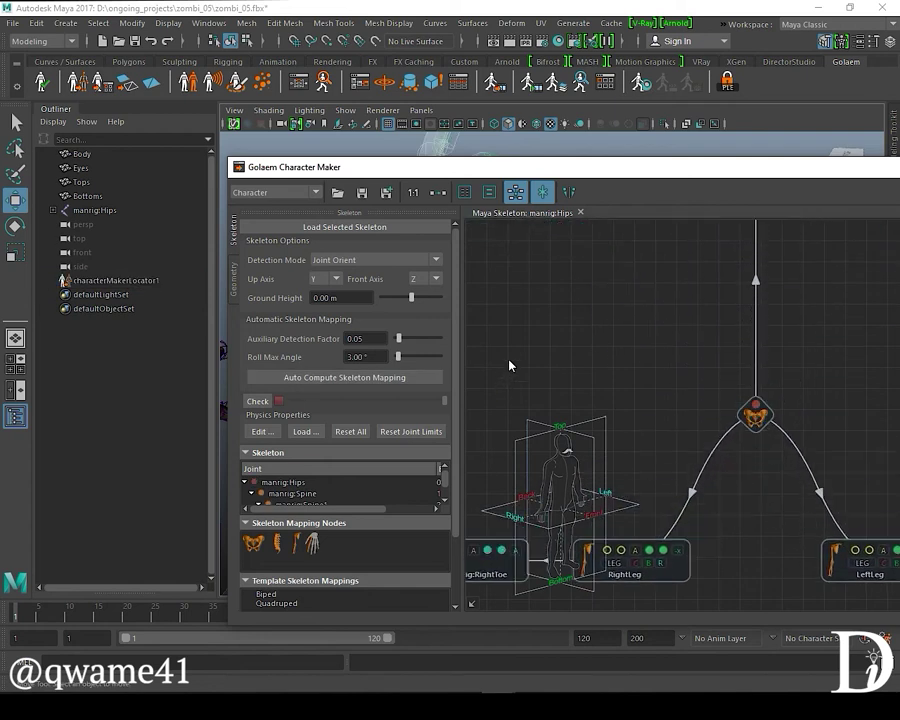
pyautogui.moveTo(507, 347); pyautogui.dragTo(791, 288, button='middle')
pyautogui.moveTo(573, 174); pyautogui.dragTo(475, 352)
pyautogui.scroll(5, 369, 189)
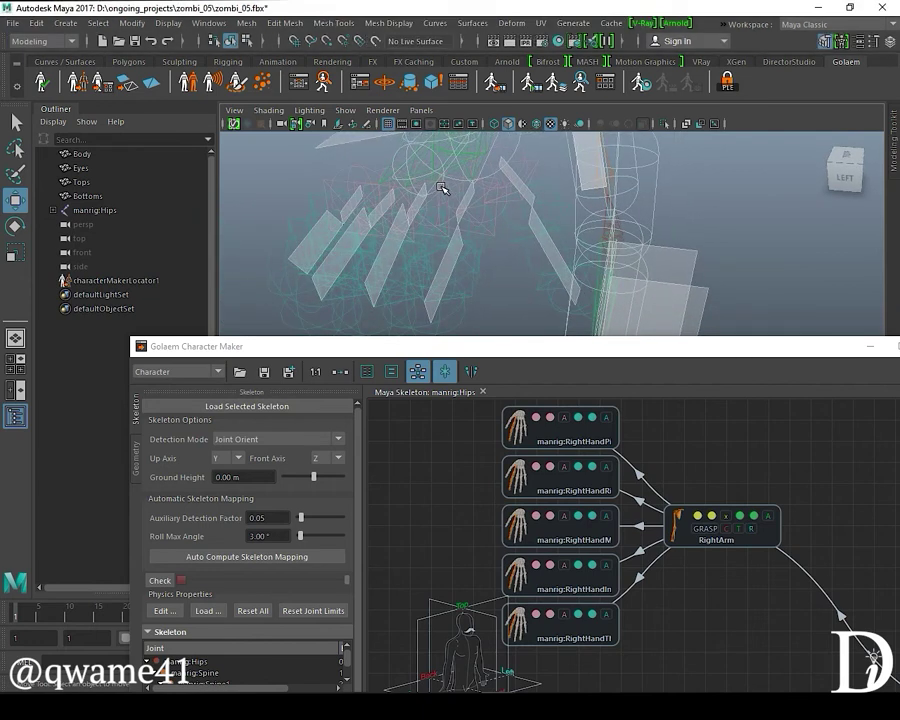
# Step: Switch to the AIMP music player, skip through the playlist's songs until Ankwanoma is playing, and close the player's playlist
pyautogui.moveTo(826, 676)
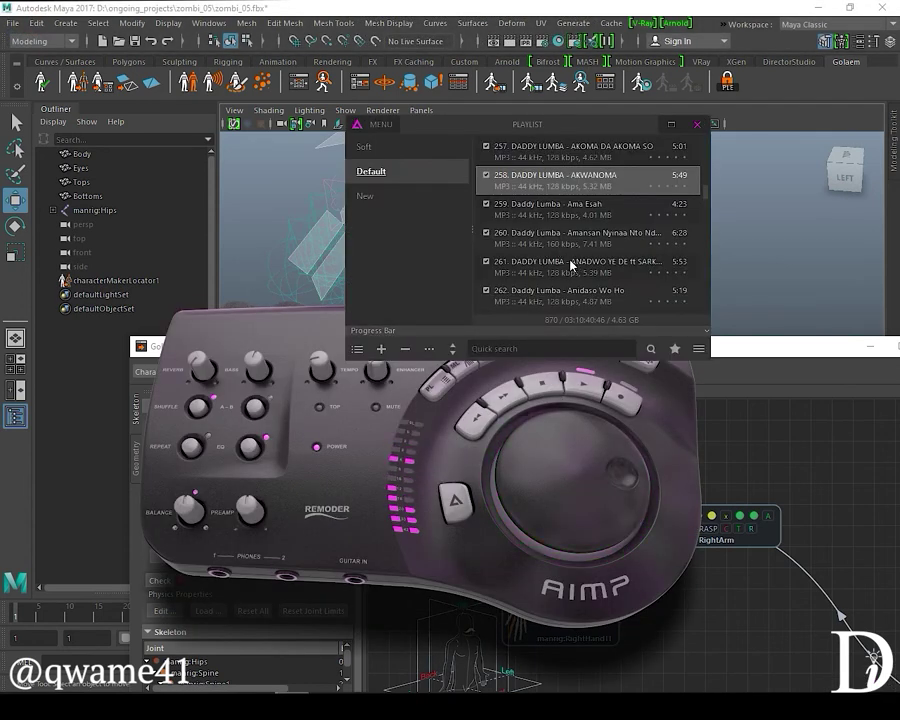
pyautogui.doubleClick(578, 150)
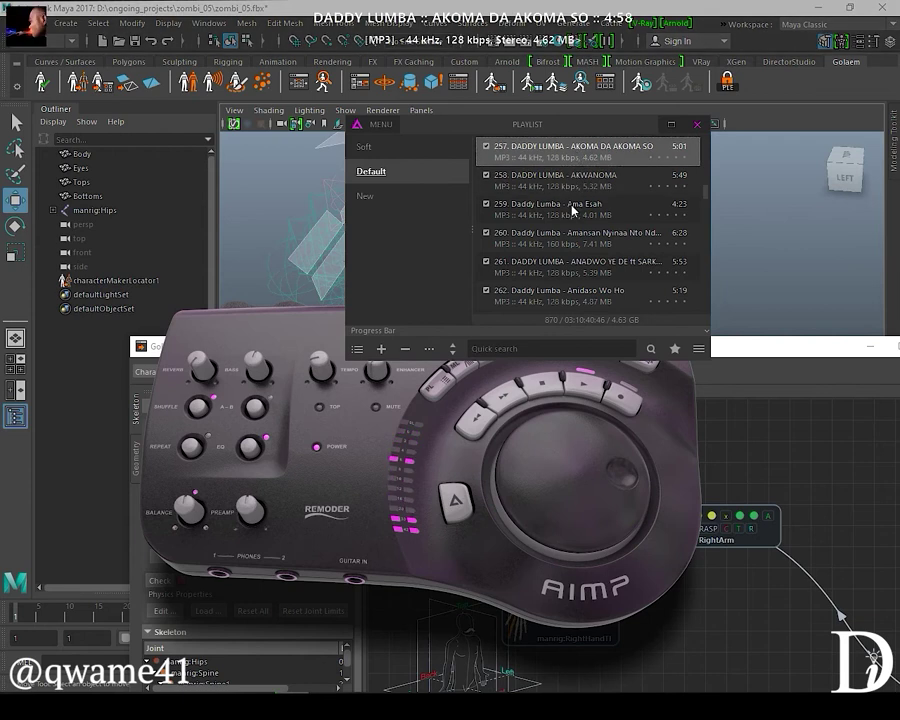
pyautogui.doubleClick(591, 204)
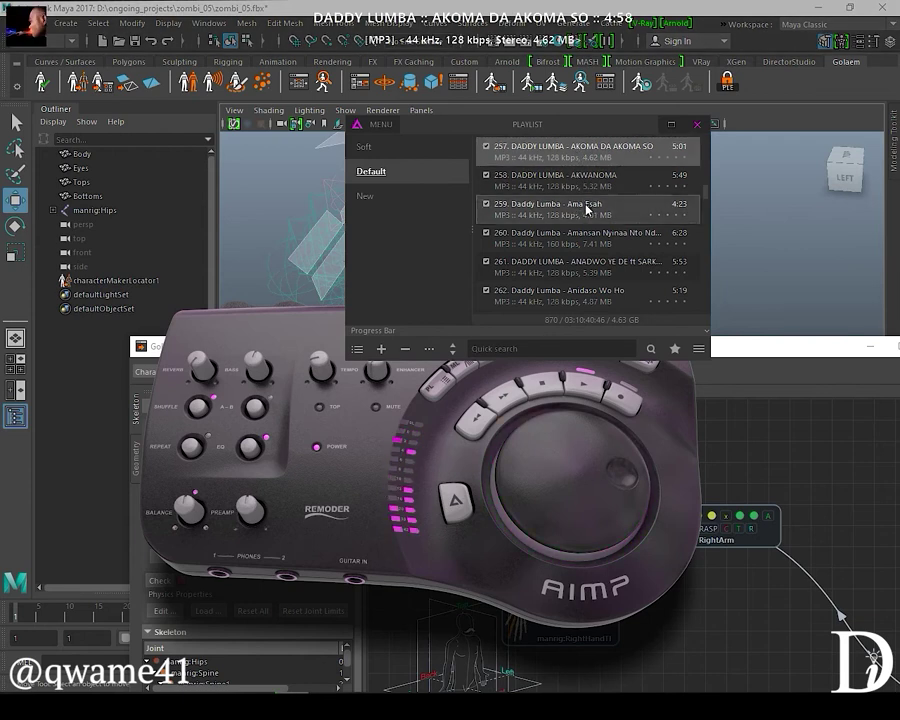
pyautogui.scroll(-1, 591, 238)
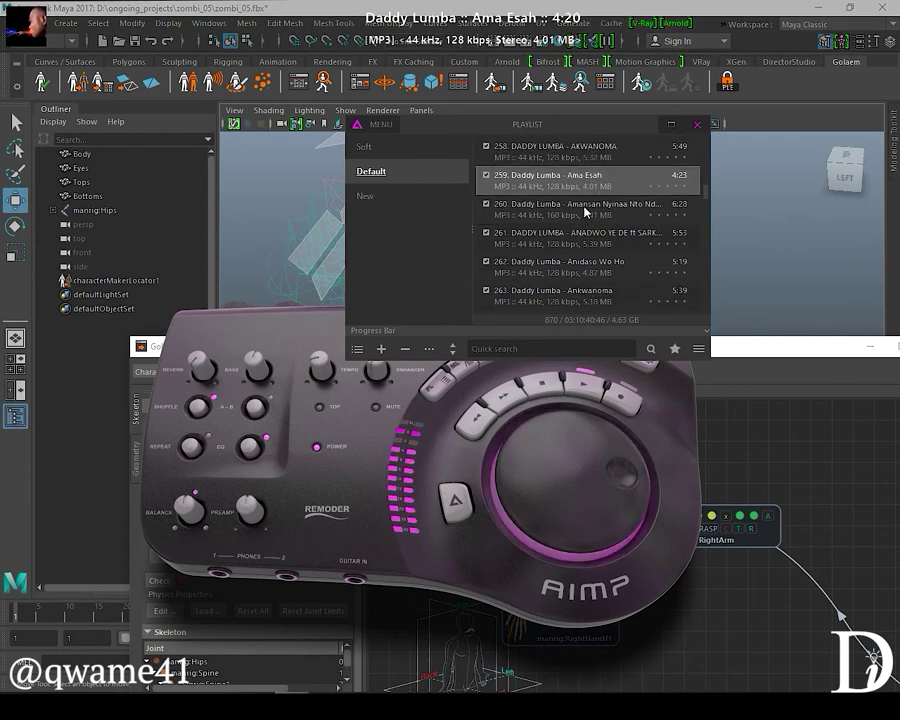
pyautogui.doubleClick(587, 208)
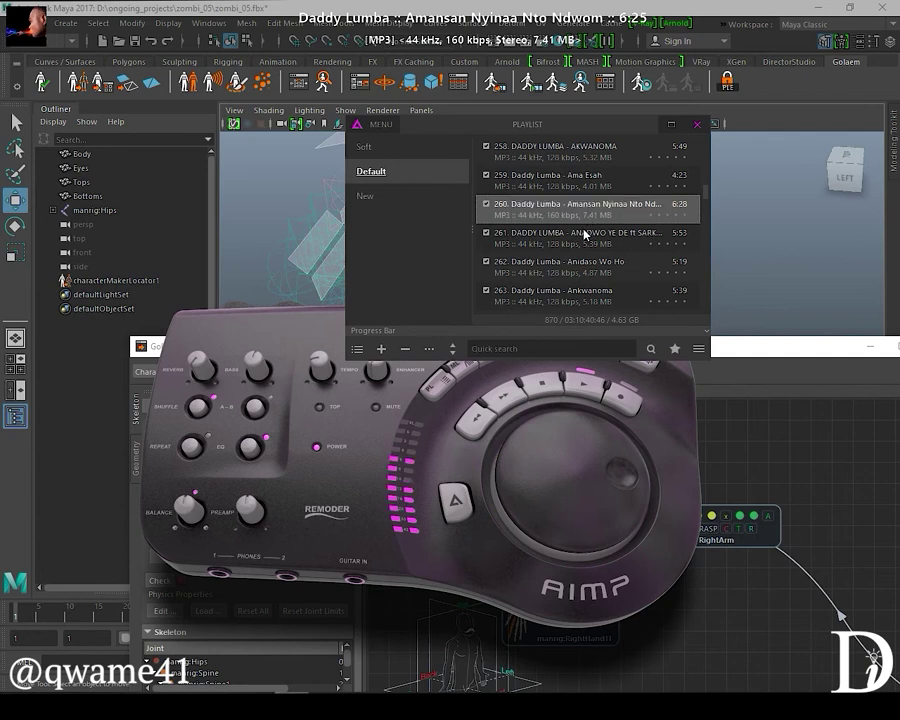
pyautogui.doubleClick(584, 233)
pyautogui.scroll(-1, 588, 221)
pyautogui.doubleClick(578, 233)
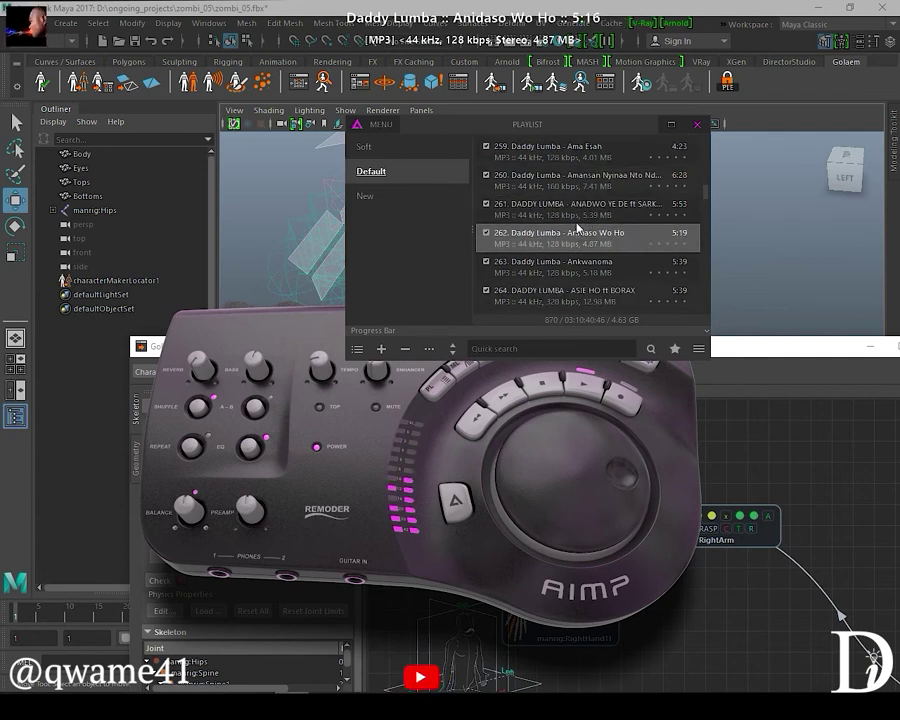
pyautogui.scroll(-1, 582, 235)
pyautogui.doubleClick(582, 233)
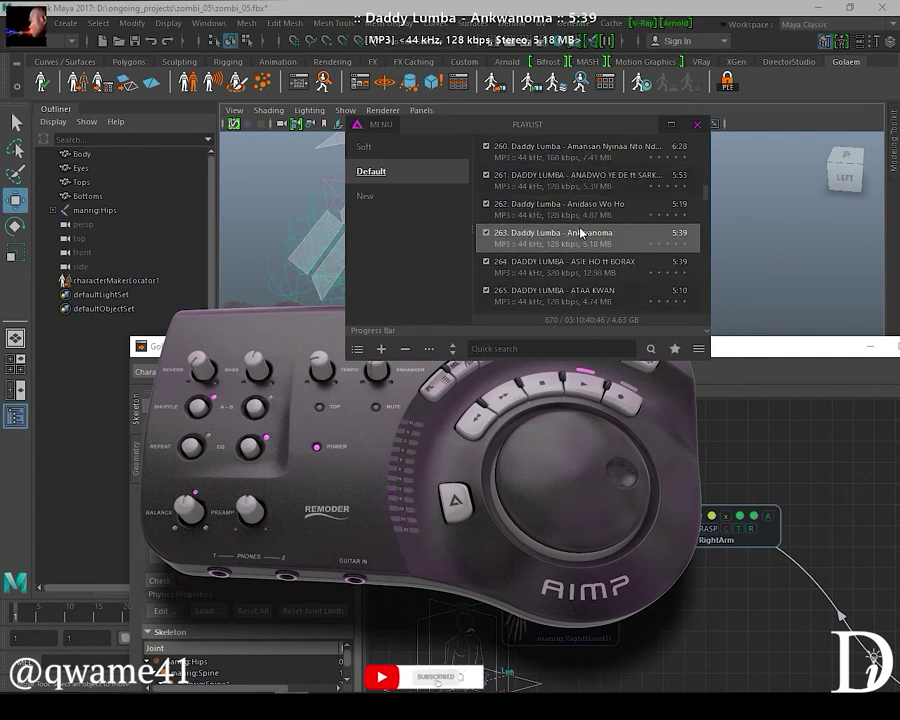
pyautogui.click(695, 125)
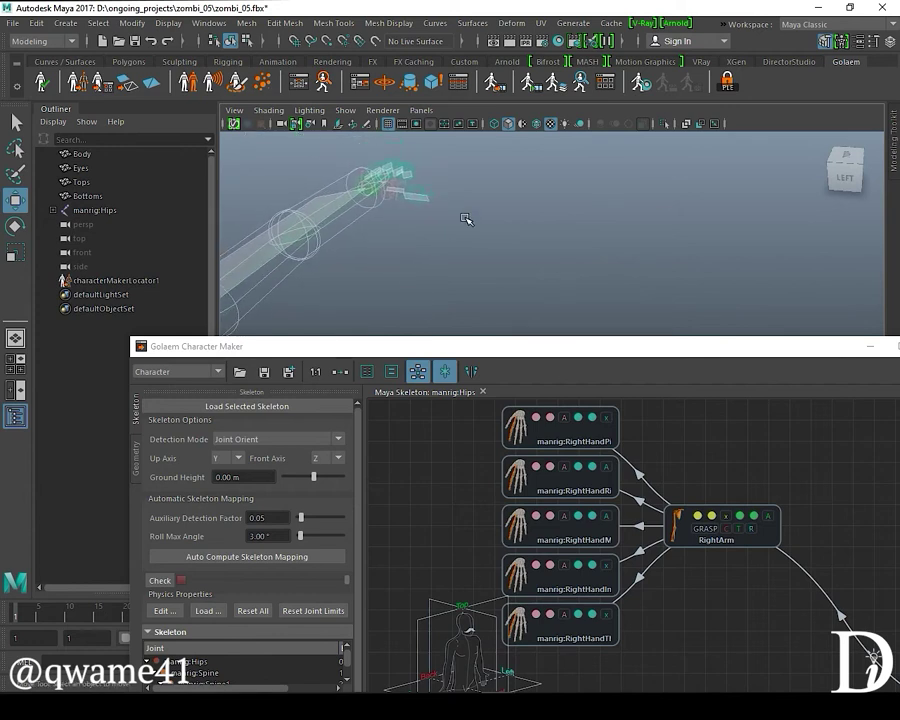
# Step: Try changing the axis setting of the left hand's middle, index and thumb mapping nodes from A to x
pyautogui.keyDown('alt'); pyautogui.moveTo(466, 219); pyautogui.dragTo(409, 161); pyautogui.keyUp('alt')
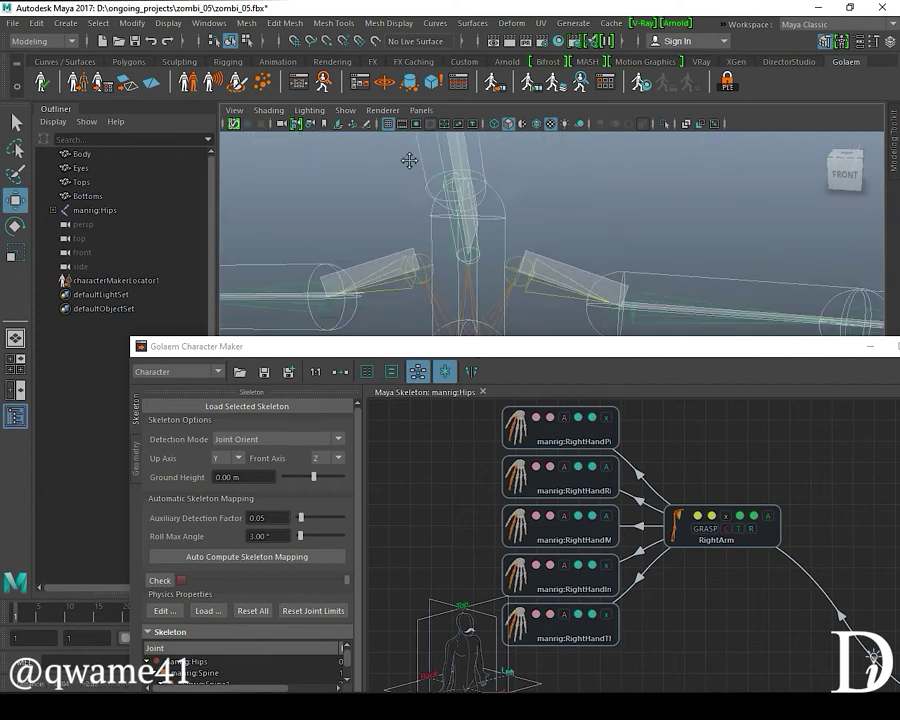
pyautogui.keyDown('alt'); pyautogui.moveTo(409, 161); pyautogui.dragTo(388, 191, button='middle'); pyautogui.keyUp('alt')
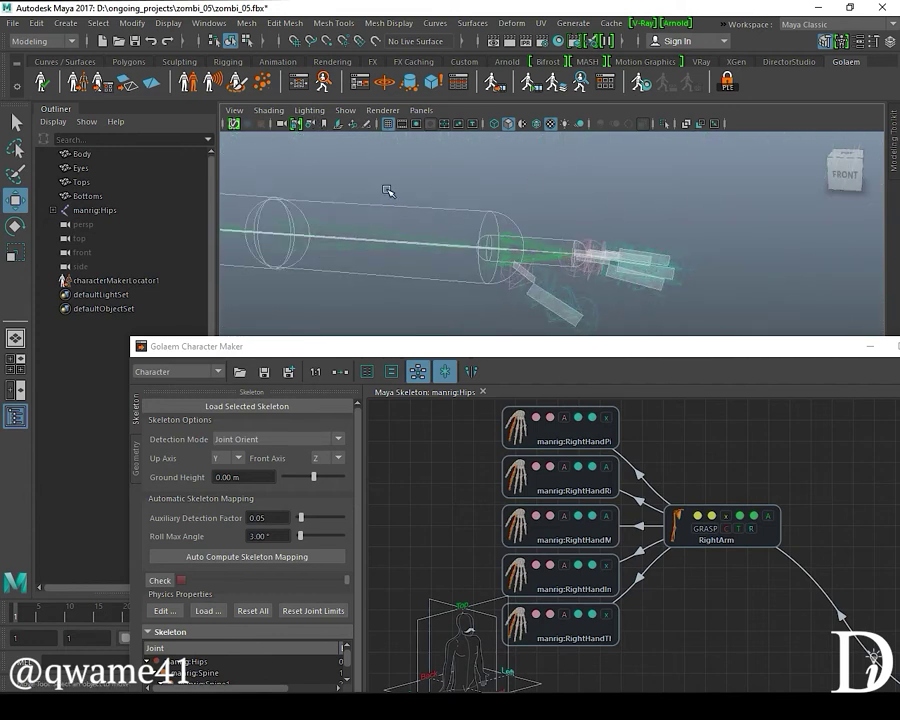
pyautogui.keyDown('alt'); pyautogui.moveTo(388, 191); pyautogui.dragTo(636, 207); pyautogui.keyUp('alt')
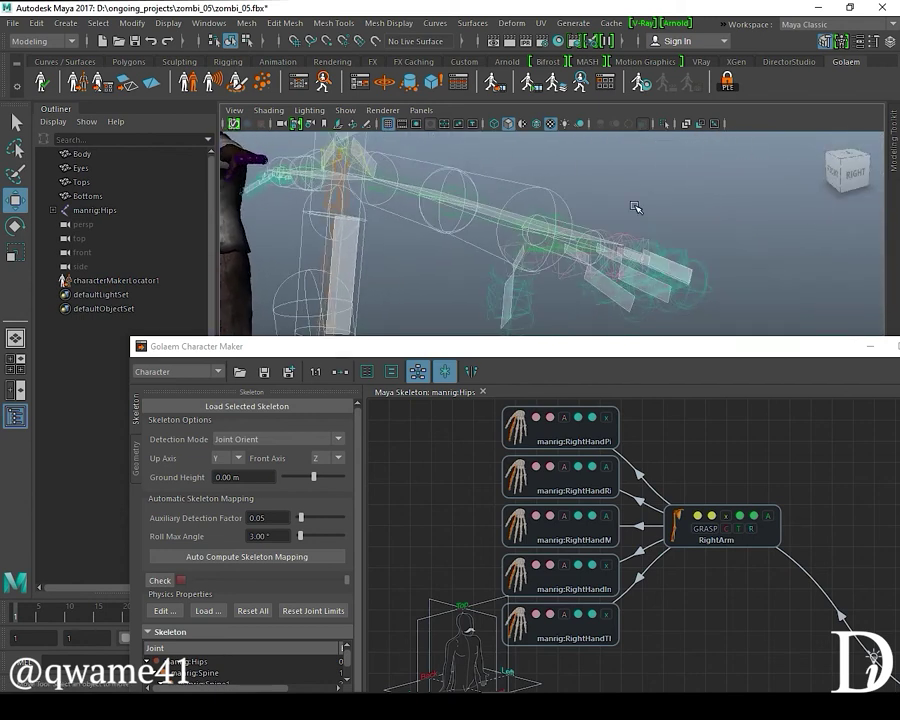
pyautogui.keyDown('alt'); pyautogui.moveTo(636, 207); pyautogui.dragTo(658, 292, button='middle'); pyautogui.keyUp('alt')
pyautogui.moveTo(760, 449); pyautogui.dragTo(540, 448, button='middle')
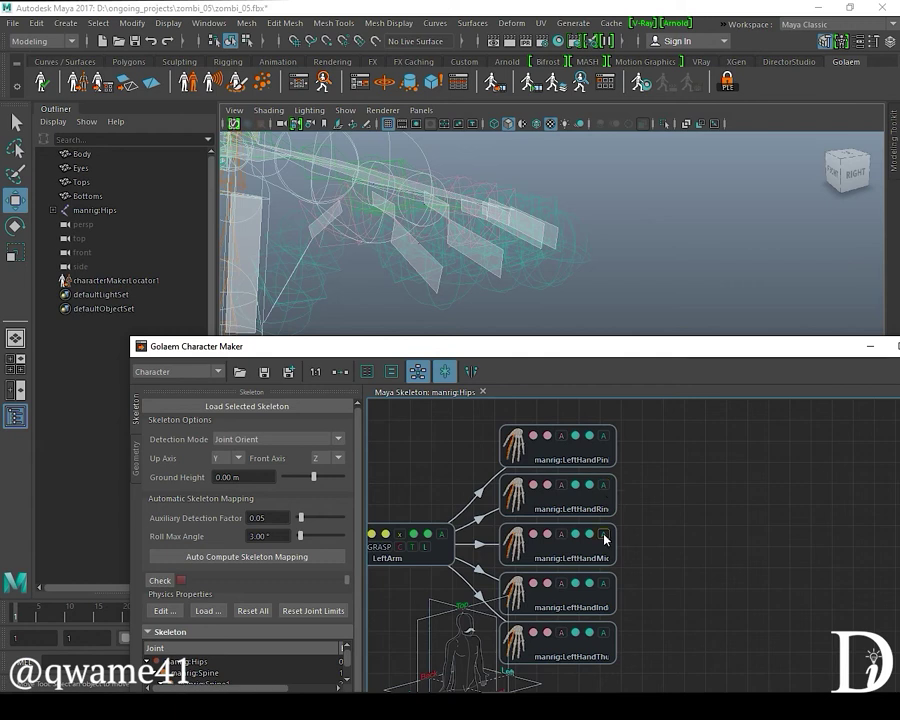
pyautogui.click(603, 585)
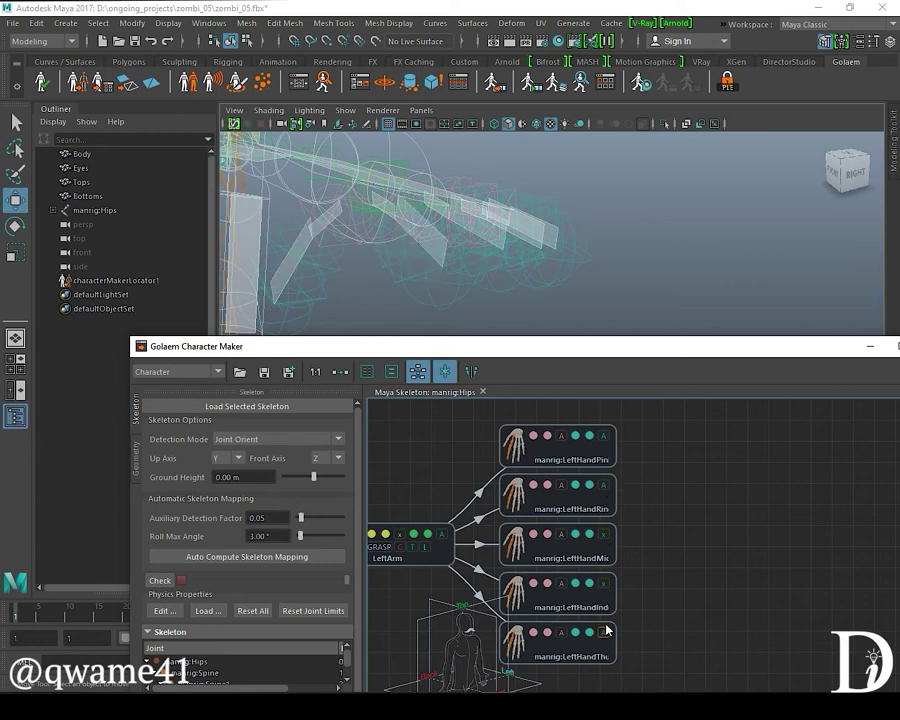
pyautogui.keyDown('alt'); pyautogui.moveTo(398, 256); pyautogui.dragTo(535, 311); pyautogui.keyUp('alt')
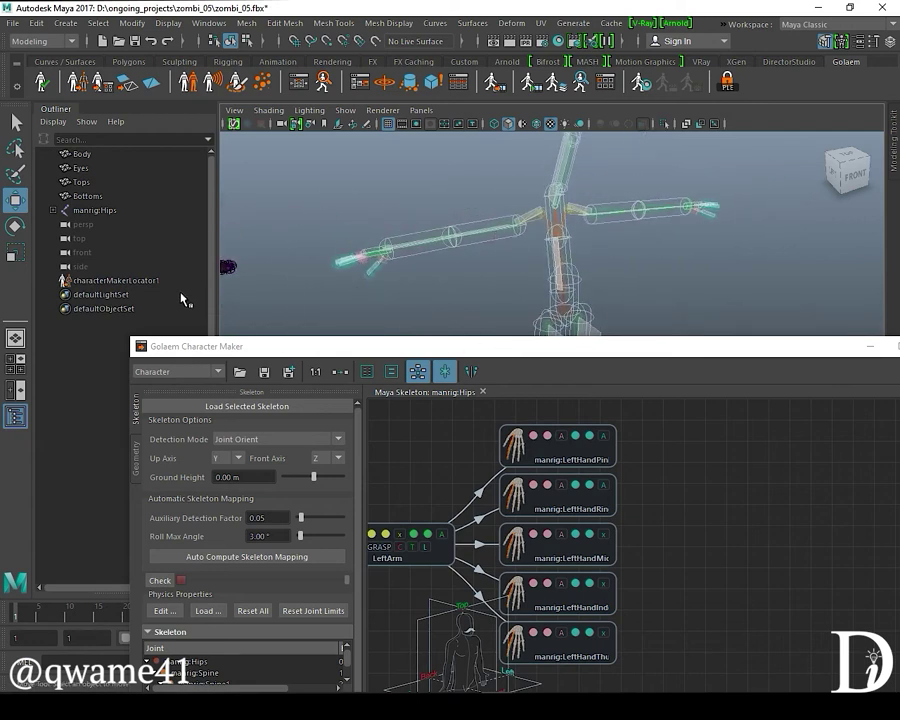
# Step: Compare the mapped skeleton with the character, and run the automatic skeleton mapping again to reset the finger axes
pyautogui.moveTo(309, 351); pyautogui.dragTo(305, 498)
pyautogui.scroll(-5, 470, 331)
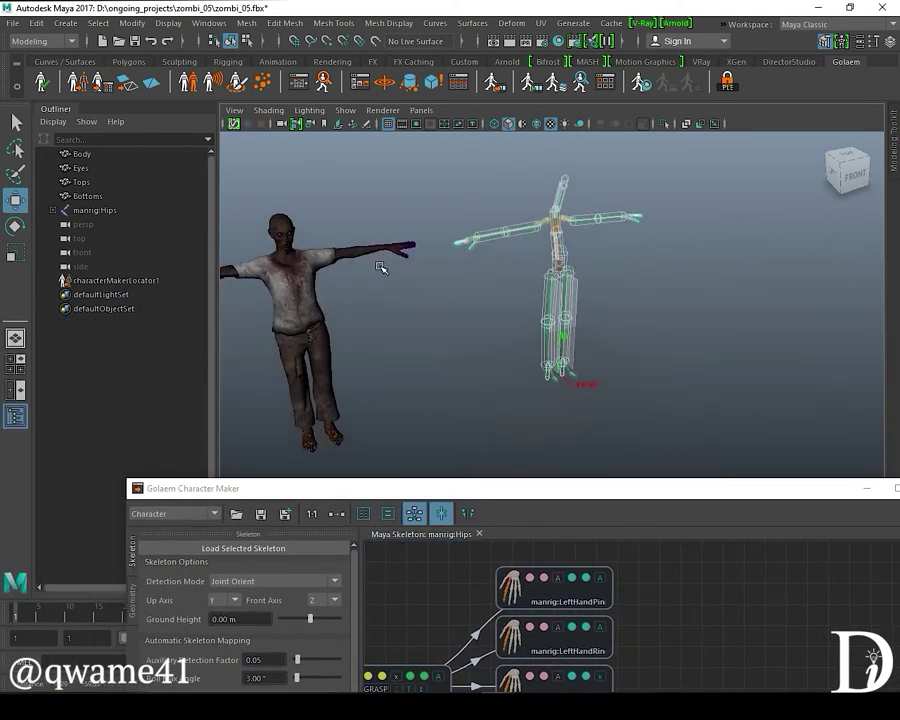
pyautogui.moveTo(388, 496); pyautogui.dragTo(398, 405)
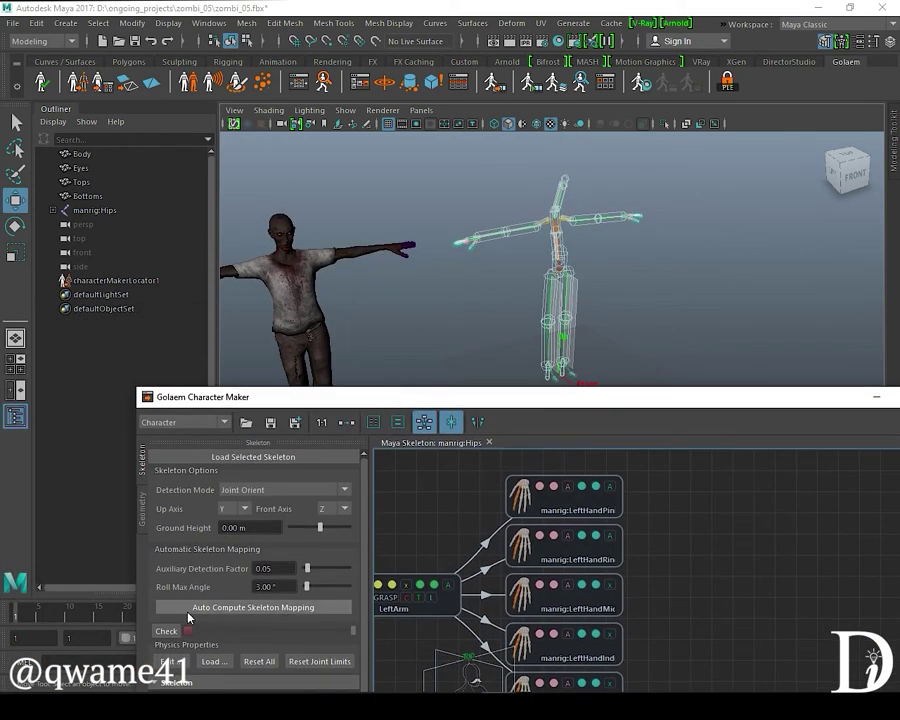
pyautogui.click(216, 605)
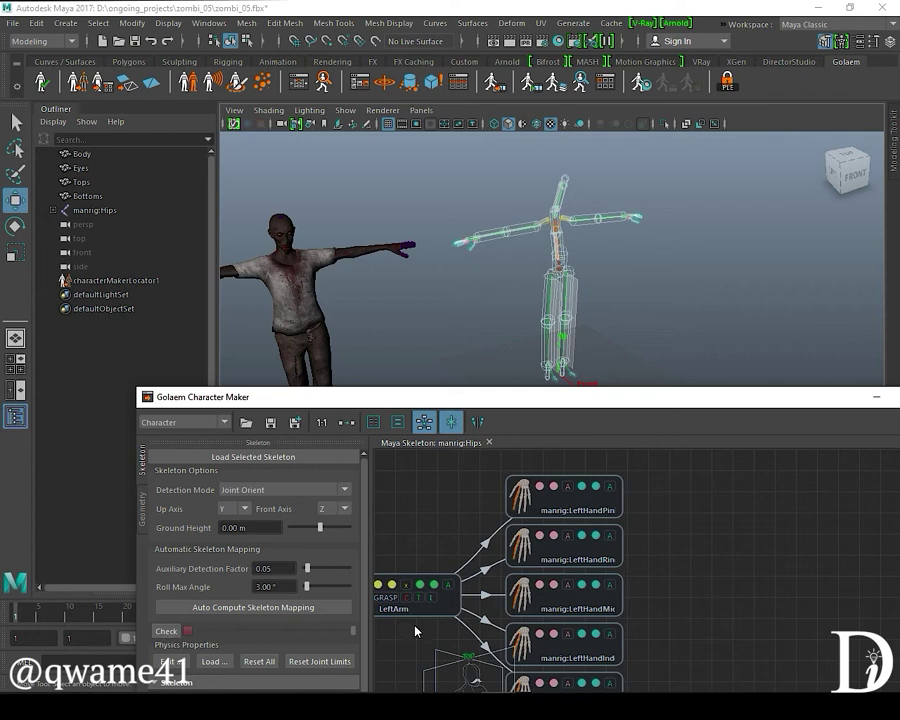
# Step: Examine the recomputed mapping graph of both arms and hands against the skeleton's arm bones in the viewport
pyautogui.scroll(-5, 416, 631)
pyautogui.moveTo(611, 551); pyautogui.dragTo(532, 540)
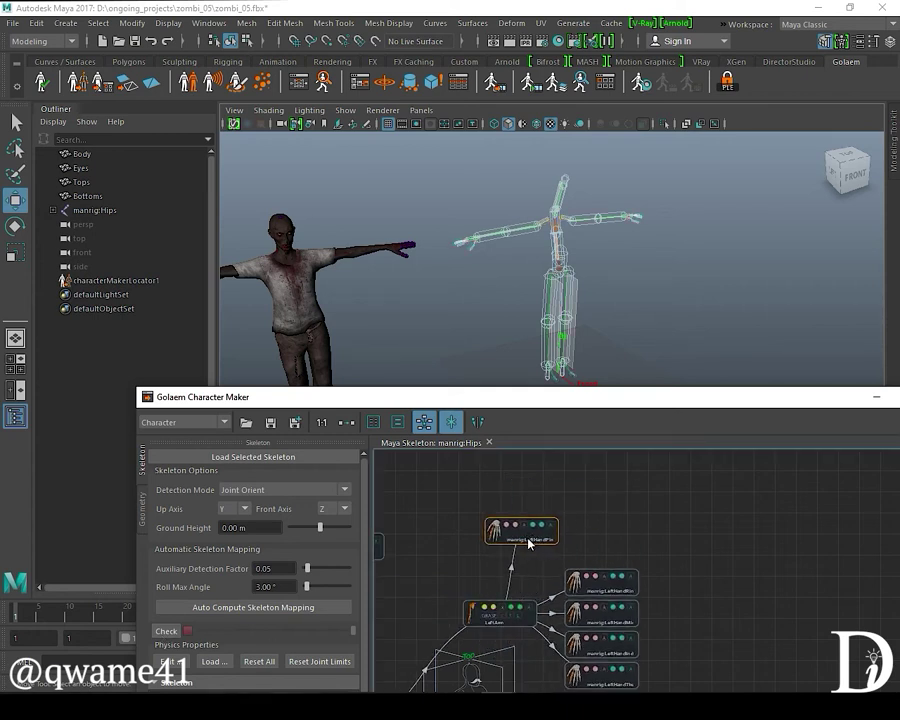
pyautogui.keyDown('alt'); pyautogui.moveTo(600, 282); pyautogui.dragTo(449, 351); pyautogui.keyUp('alt')
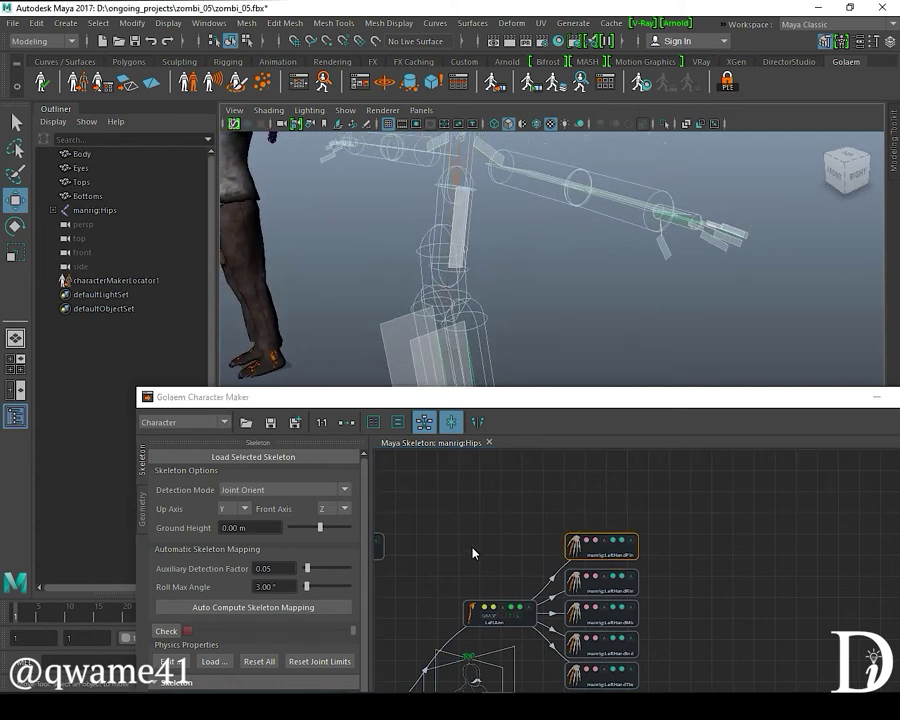
pyautogui.scroll(-5, 473, 553)
pyautogui.moveTo(542, 562); pyautogui.dragTo(673, 466, button='middle')
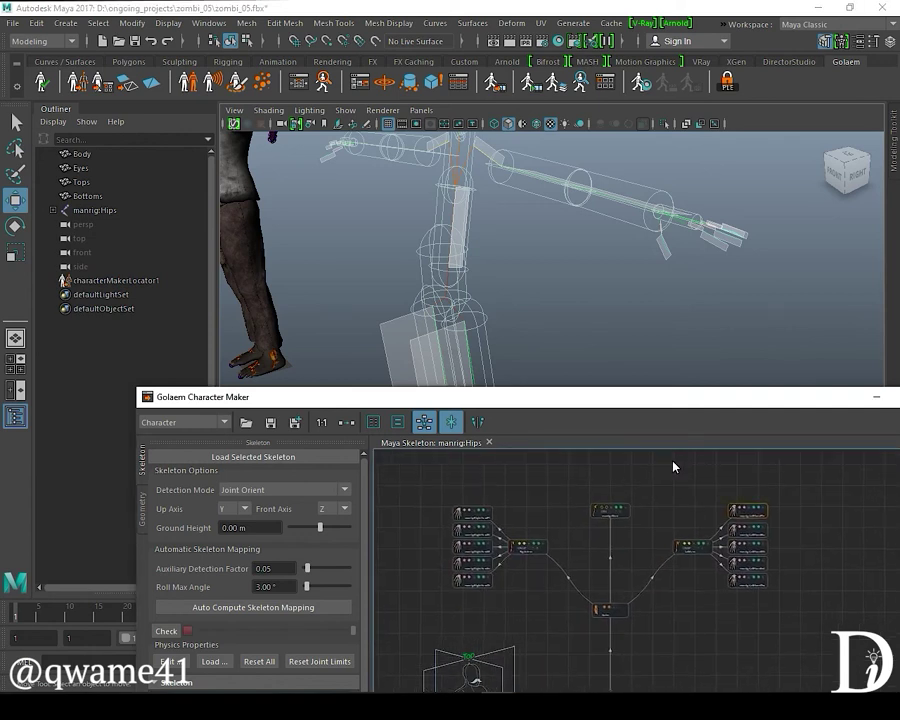
# Step: Check the skeleton mapping by scrubbing the mapping check on the skeleton, and inspect the converted pose from another angle
pyautogui.scroll(2, 607, 535)
pyautogui.scroll(-2, 570, 606)
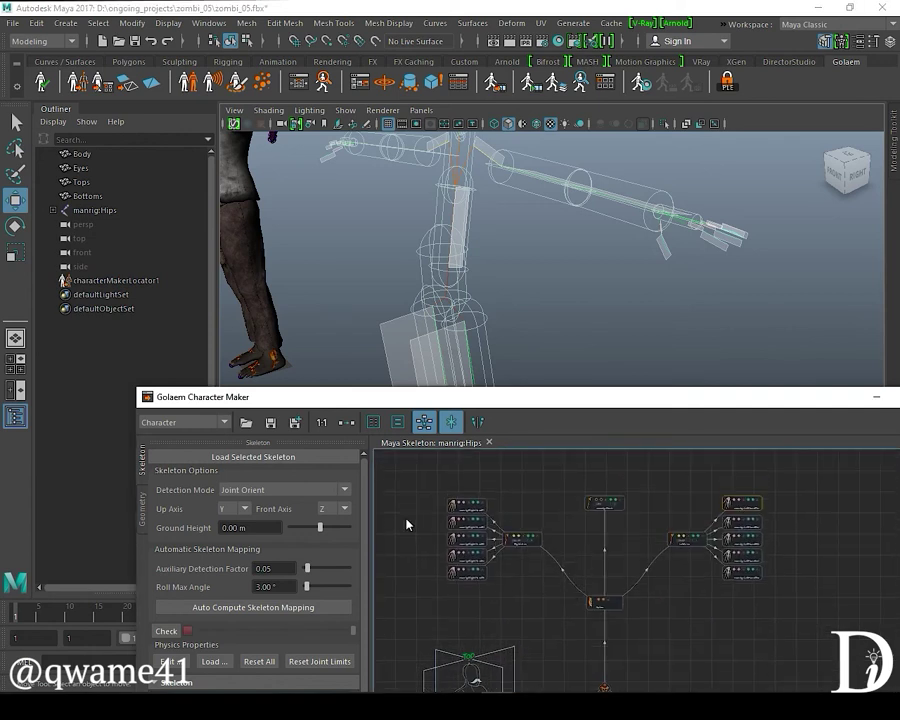
pyautogui.click(162, 631)
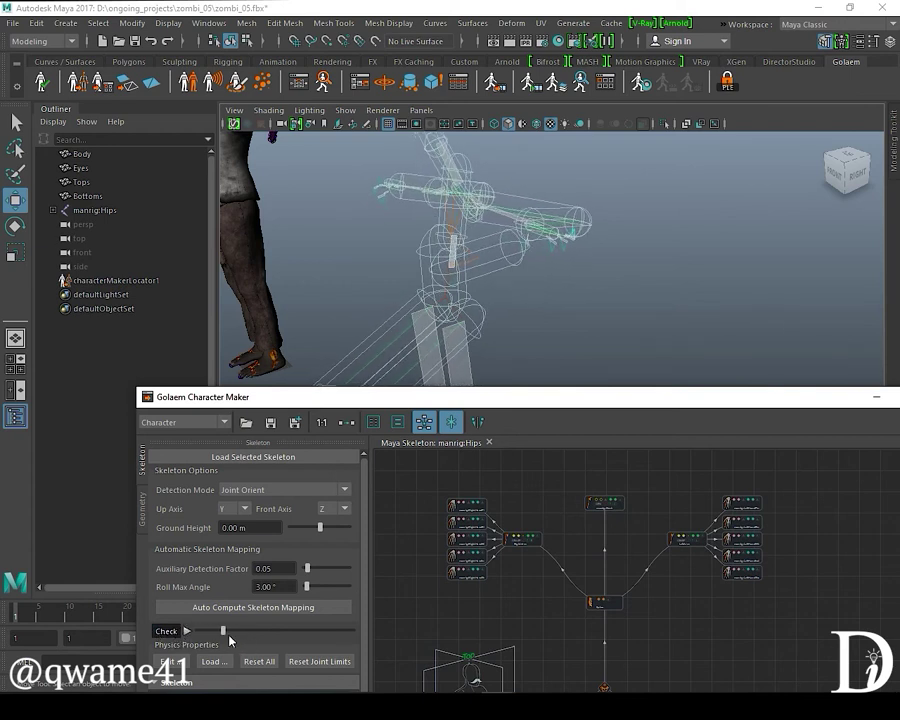
pyautogui.moveTo(224, 631); pyautogui.dragTo(262, 631)
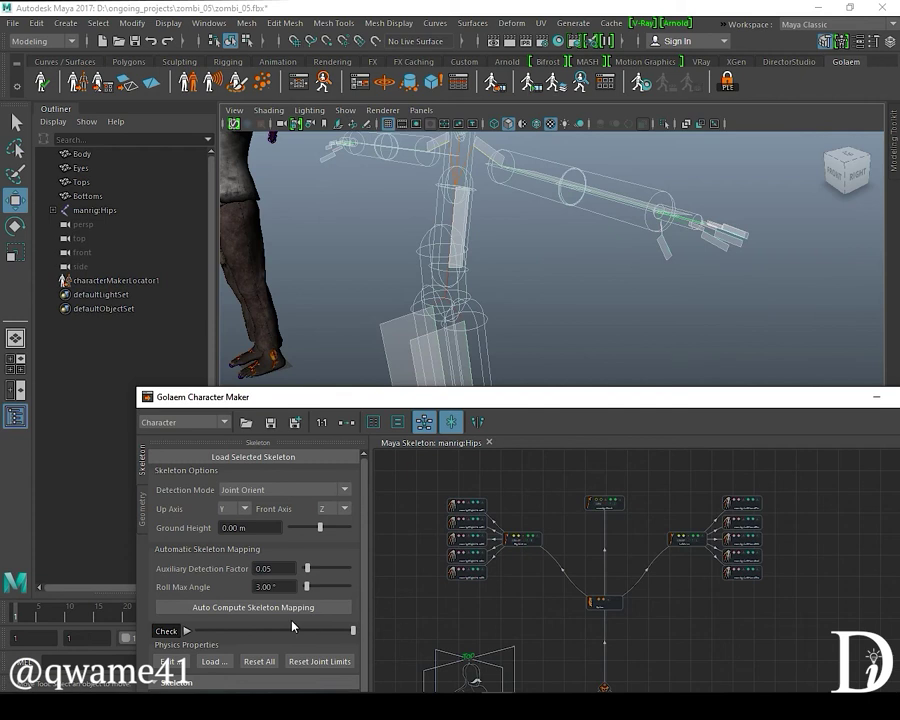
pyautogui.moveTo(353, 630); pyautogui.dragTo(222, 630)
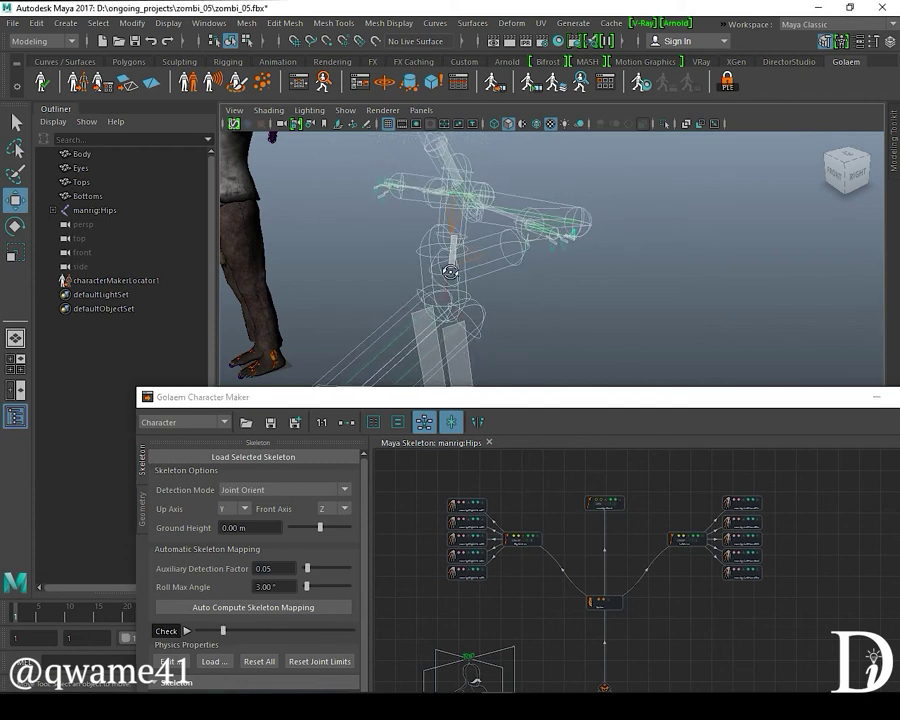
pyautogui.keyDown('alt'); pyautogui.moveTo(470, 265); pyautogui.dragTo(585, 266); pyautogui.keyUp('alt')
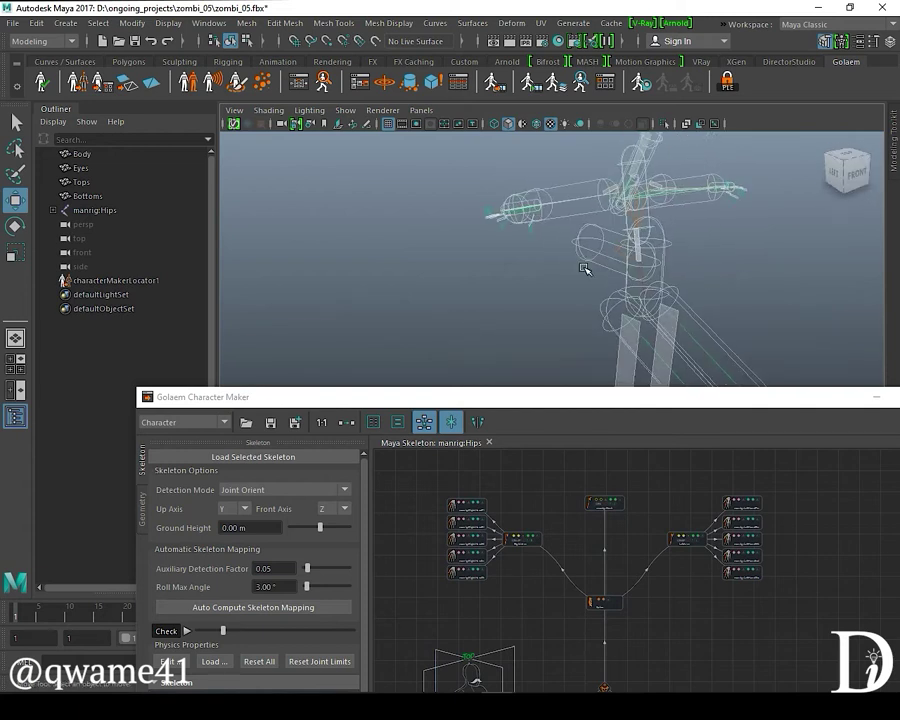
pyautogui.moveTo(222, 630); pyautogui.dragTo(421, 634)
# Step: Enlarge the Character Maker and examine the skeleton's joint list against the head and left pinky mapping nodes
pyautogui.moveTo(465, 388); pyautogui.dragTo(408, 252)
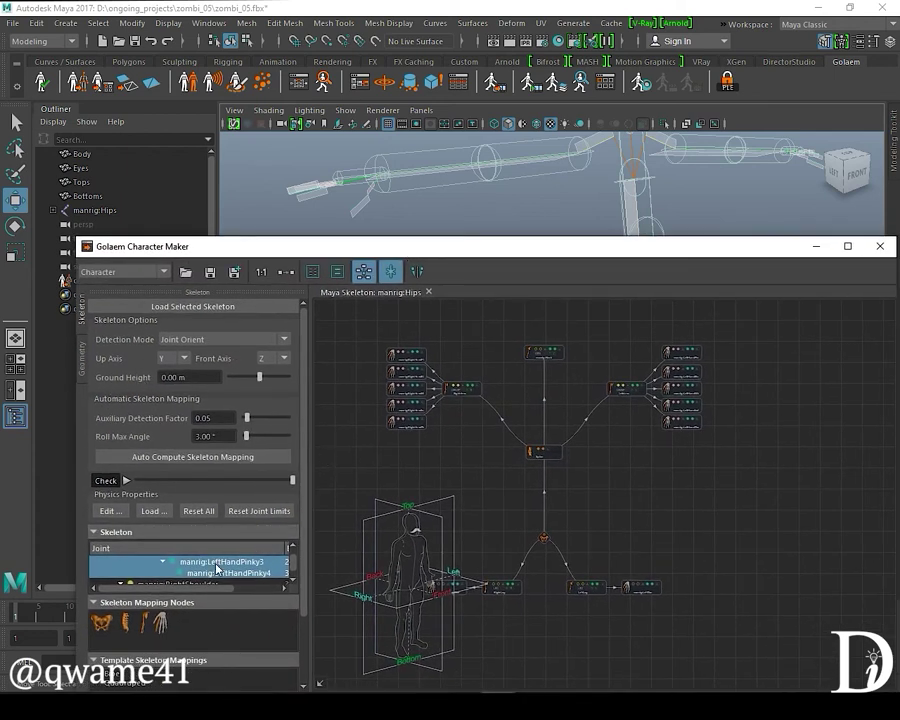
pyautogui.doubleClick(367, 254)
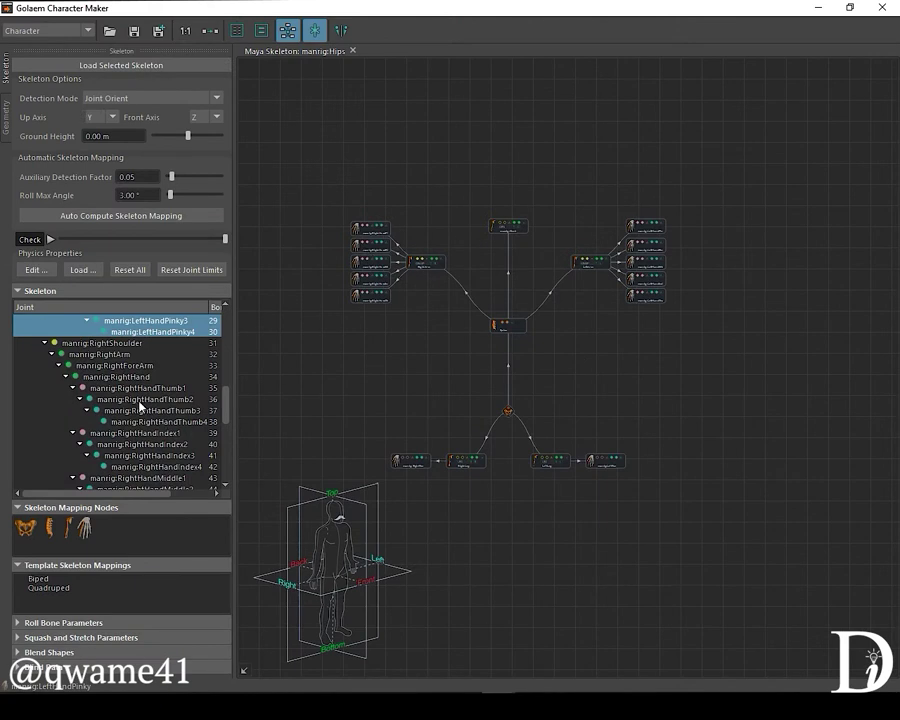
pyautogui.scroll(-4, 131, 398)
pyautogui.scroll(-3, 131, 398)
pyautogui.scroll(18, 131, 398)
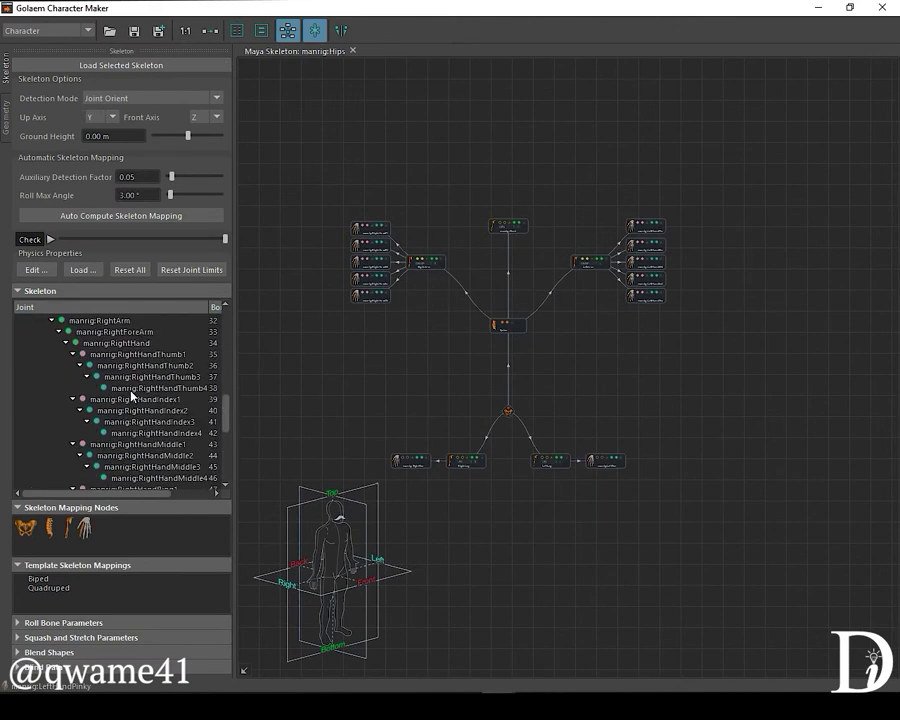
pyautogui.scroll(-6, 131, 392)
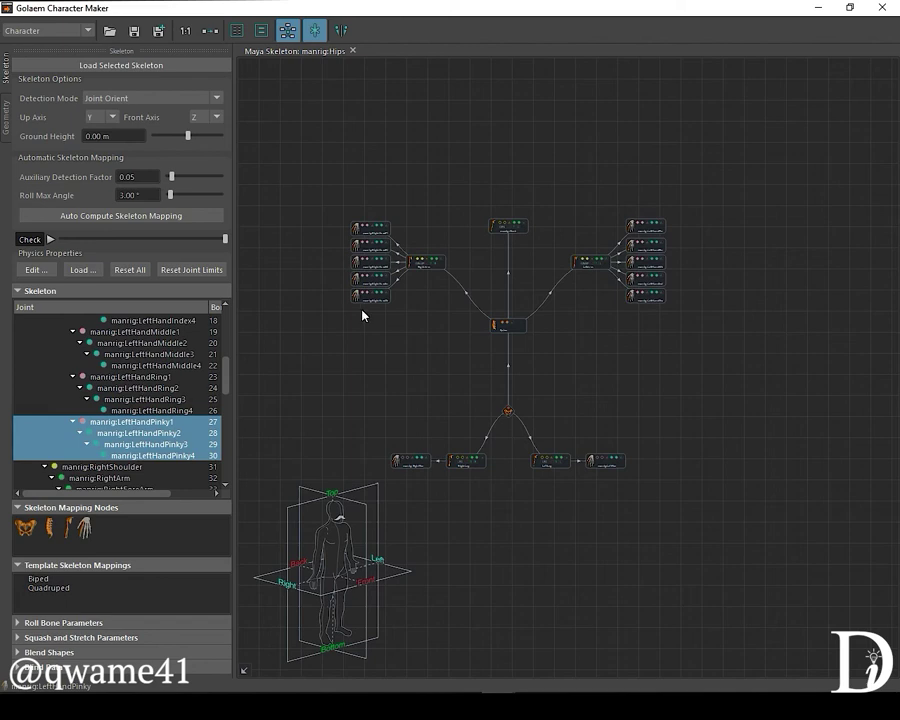
pyautogui.click(498, 236)
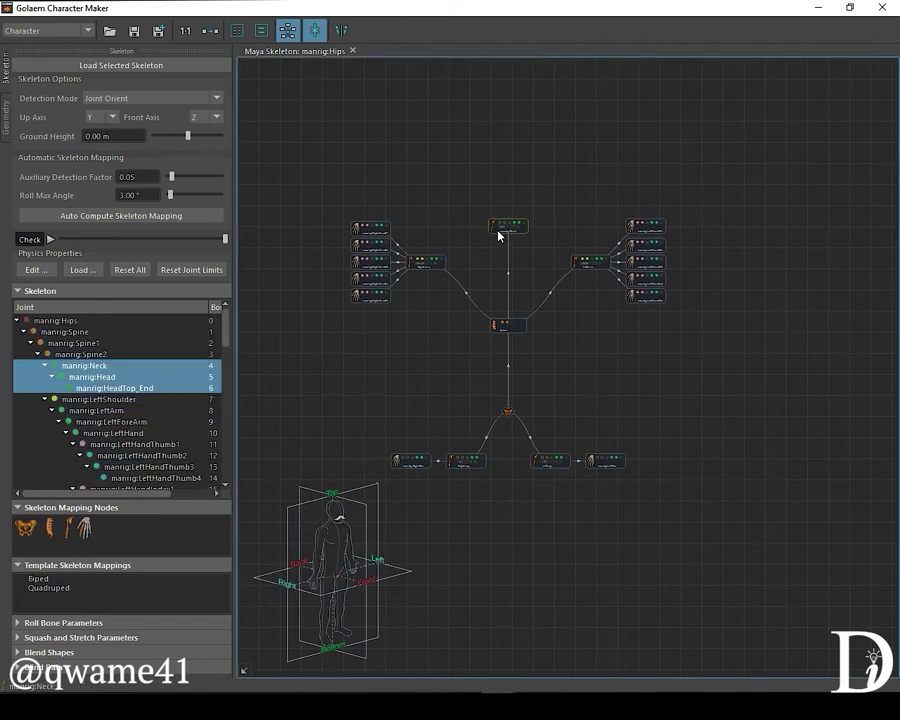
pyautogui.click(647, 233)
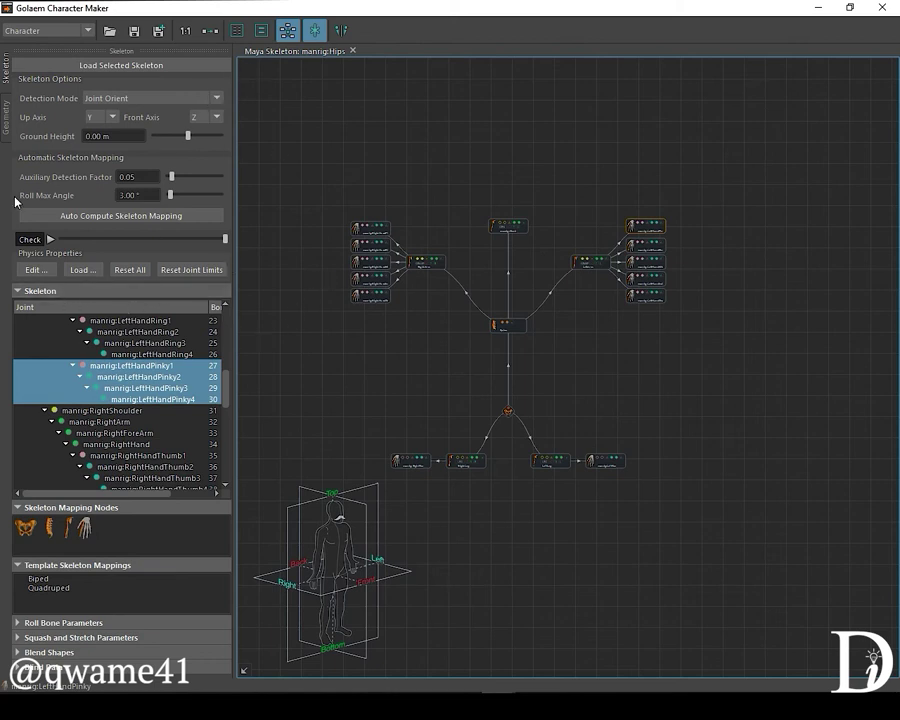
# Step: Switch to the geometry setup, reposition the Character node and add an Asset Group node beside it
pyautogui.click(9, 122)
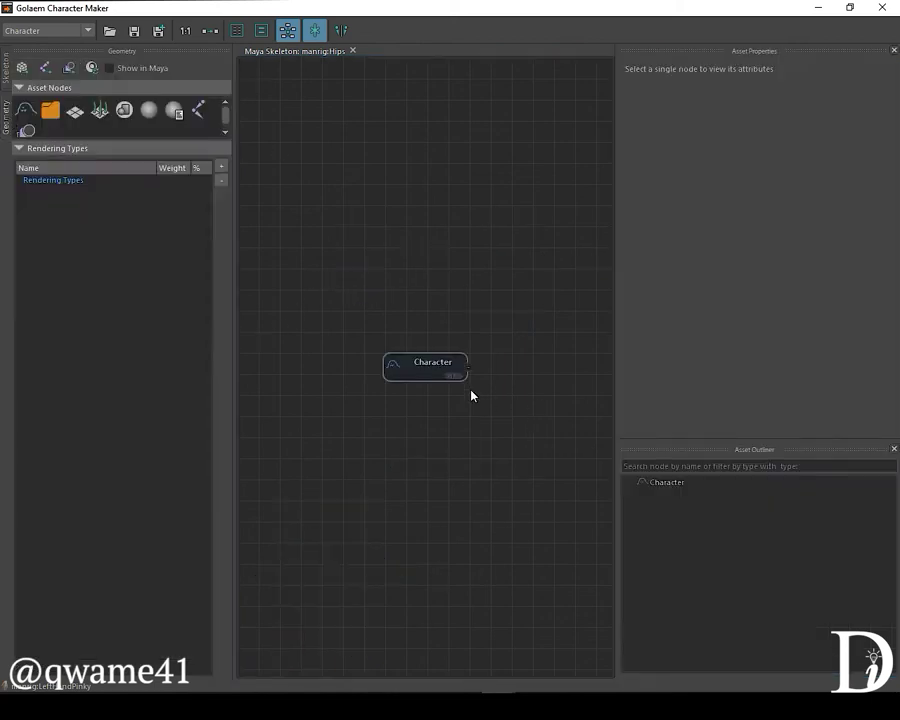
pyautogui.click(381, 296)
pyautogui.moveTo(381, 296); pyautogui.dragTo(294, 158)
pyautogui.moveTo(50, 110); pyautogui.dragTo(414, 158)
pyautogui.moveTo(306, 162); pyautogui.dragTo(302, 153)
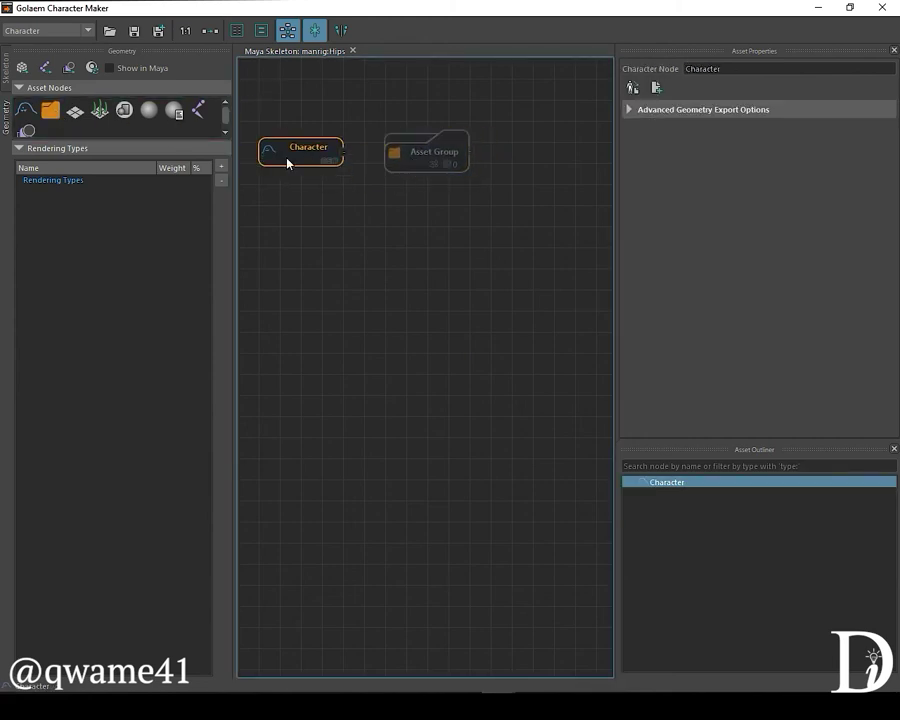
# Step: Connect the Character node to the Asset Group node and leave connection mode
pyautogui.click(210, 31)
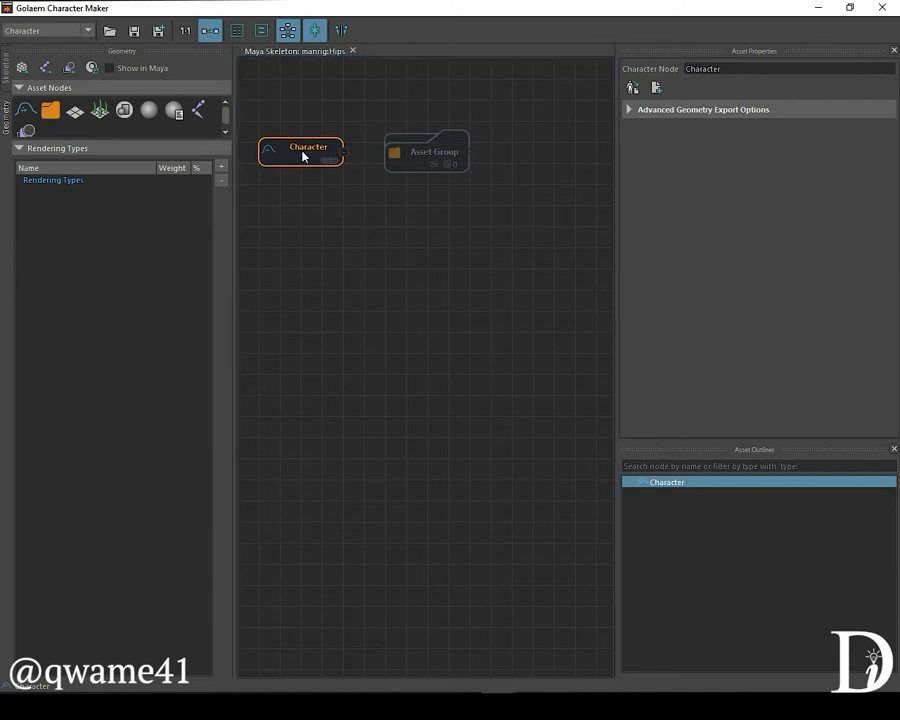
pyautogui.moveTo(303, 155); pyautogui.dragTo(431, 161)
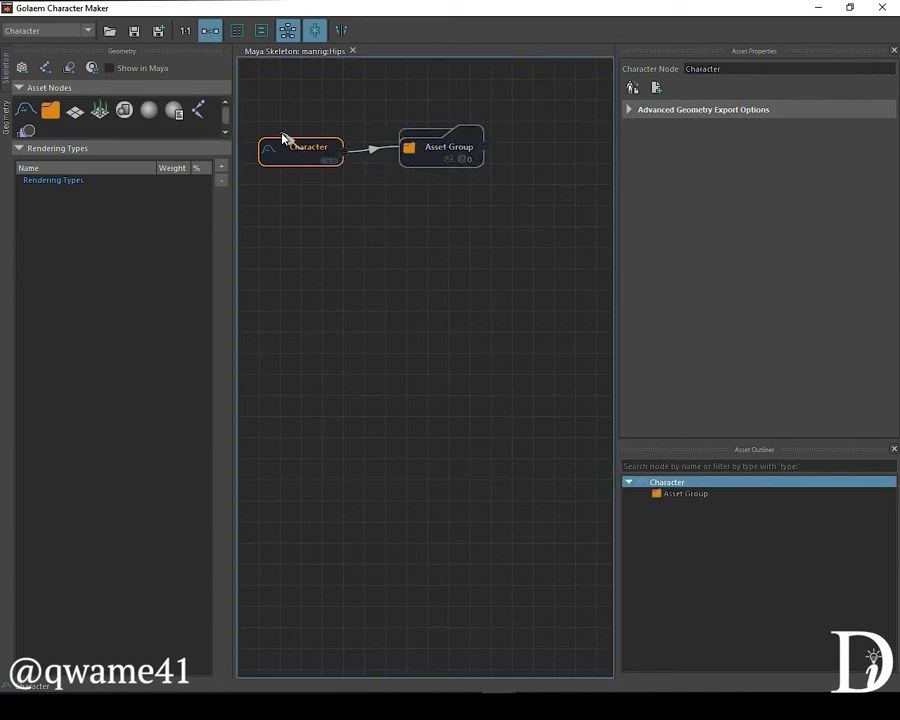
pyautogui.click(213, 32)
# Step: Add the Body, Eyes, Tops and Bottoms meshes from the scene to the Asset Group node together with their shaders
pyautogui.click(440, 154)
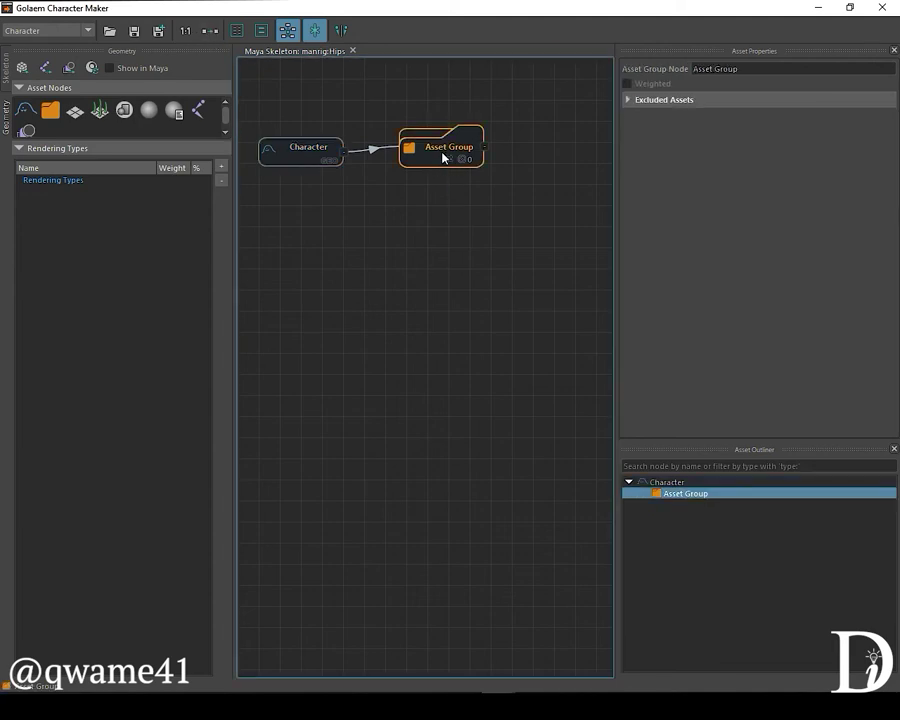
pyautogui.moveTo(442, 148); pyautogui.dragTo(415, 170)
pyautogui.moveTo(179, 15); pyautogui.dragTo(400, 112)
pyautogui.moveTo(82, 154); pyautogui.dragTo(88, 196)
pyautogui.moveTo(354, 120); pyautogui.dragTo(184, 140)
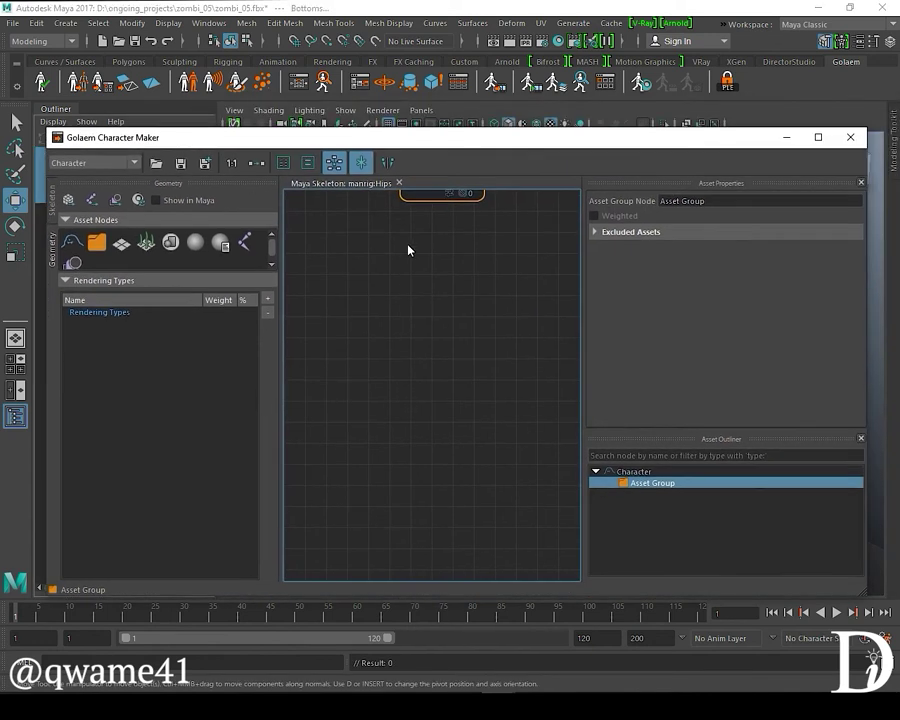
pyautogui.moveTo(406, 248); pyautogui.dragTo(467, 368, button='middle')
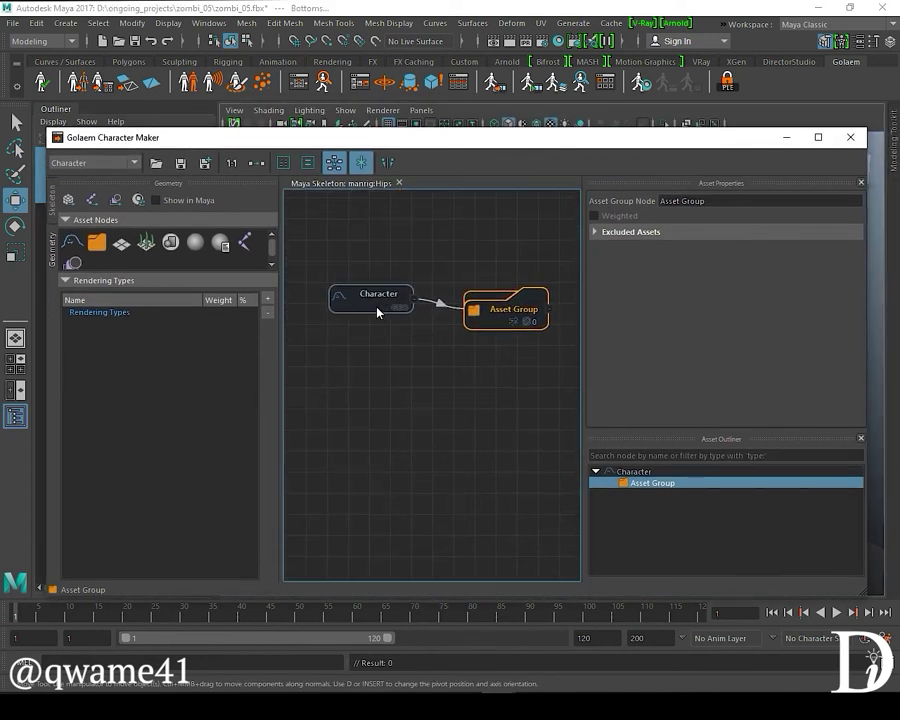
pyautogui.moveTo(68, 200); pyautogui.dragTo(337, 298)
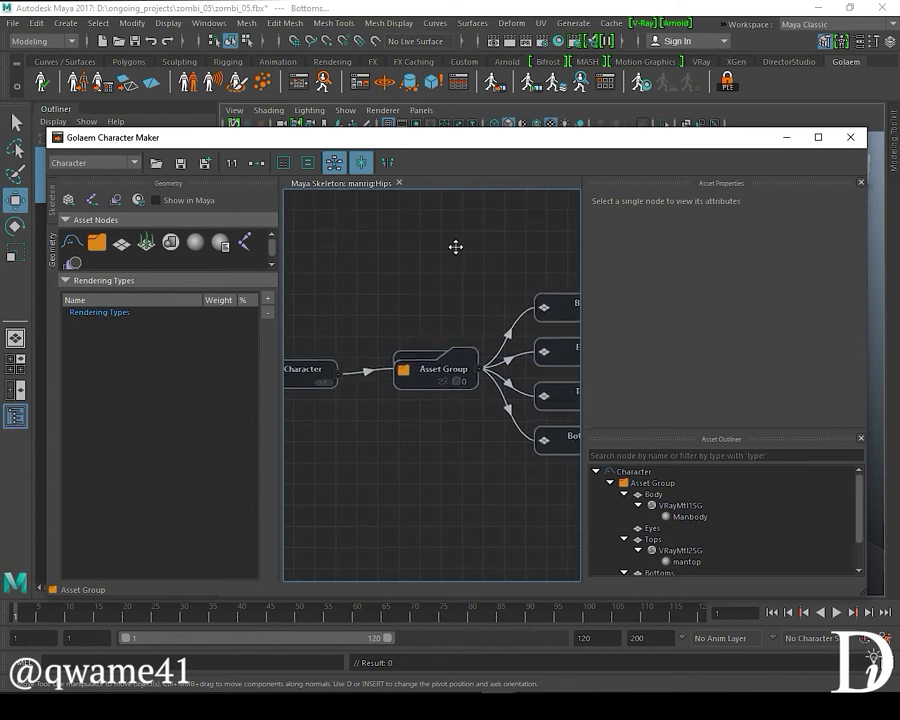
# Step: Start exporting the Character node's geometry in the new GCG format and browse to D:\3D Container\Golaem Characters
pyautogui.click(428, 370)
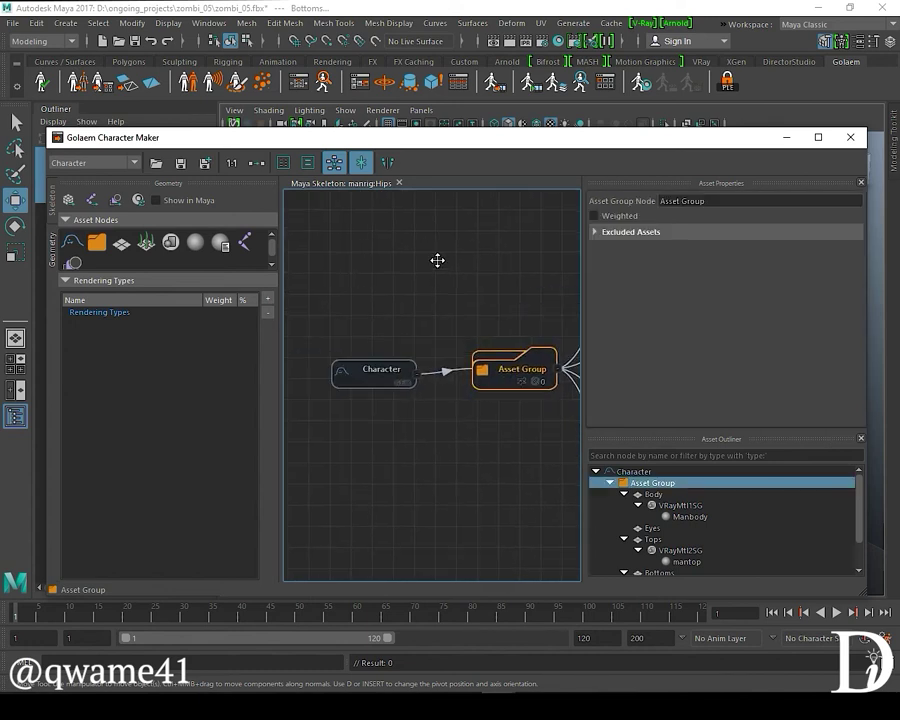
pyautogui.click(414, 376)
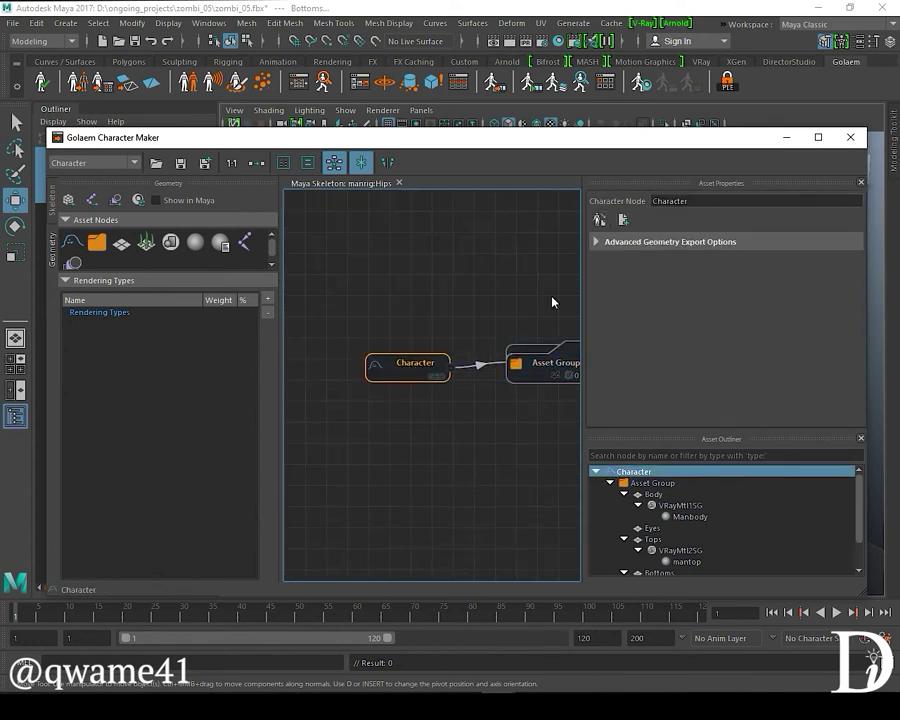
pyautogui.click(598, 221)
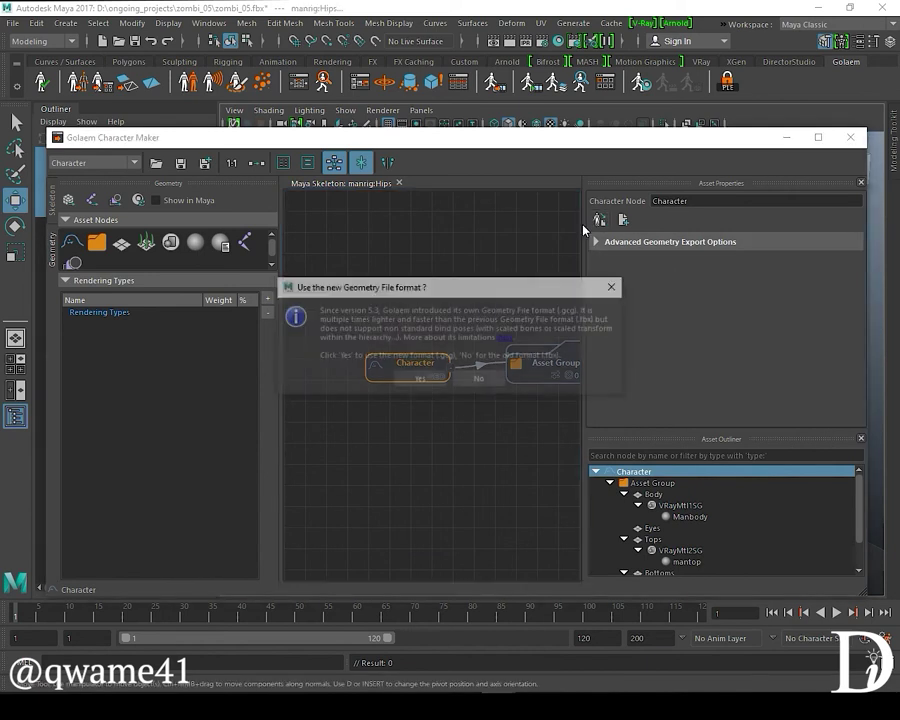
pyautogui.click(420, 379)
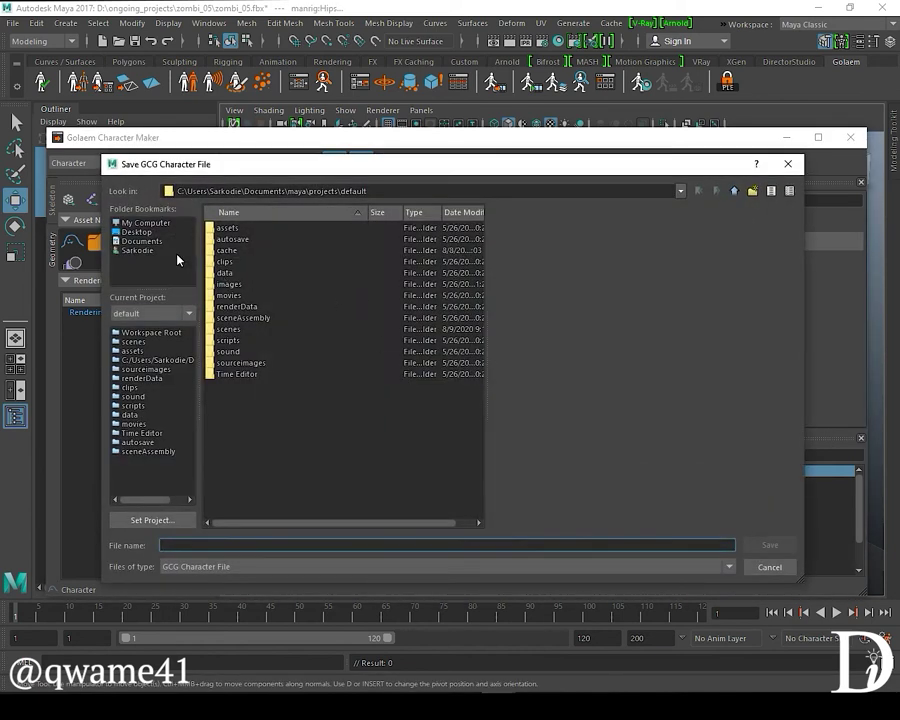
pyautogui.click(151, 225)
pyautogui.doubleClick(241, 239)
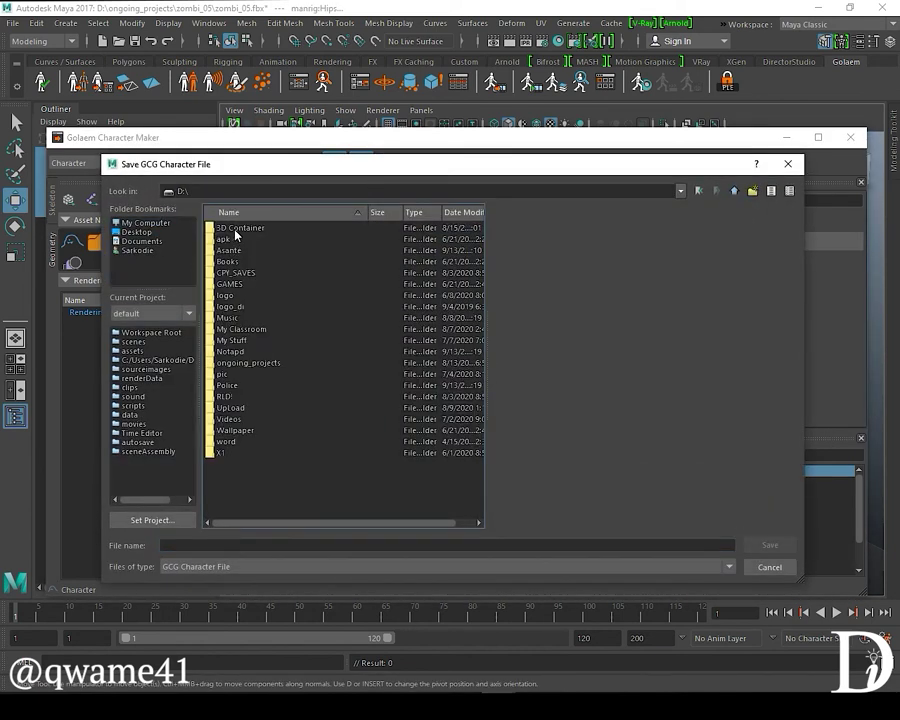
pyautogui.doubleClick(236, 229)
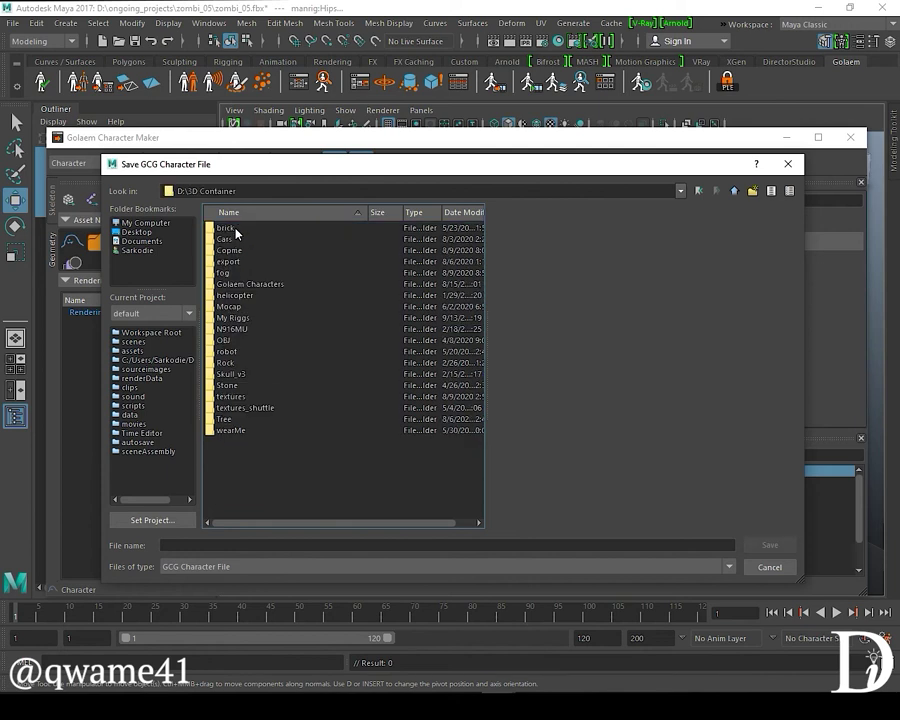
pyautogui.doubleClick(249, 285)
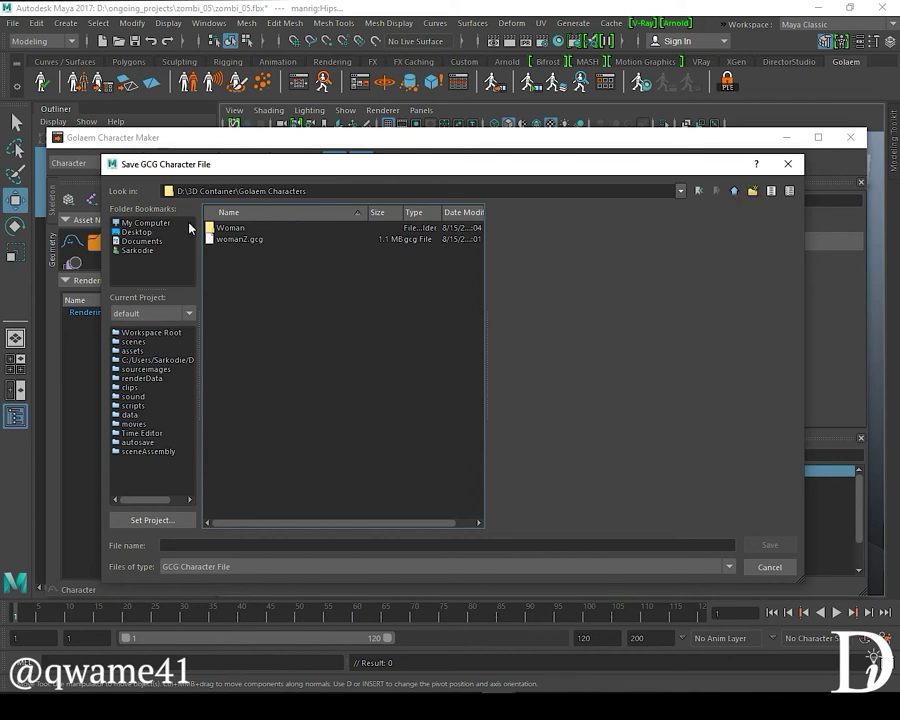
pyautogui.click(222, 232)
pyautogui.doubleClick(222, 232)
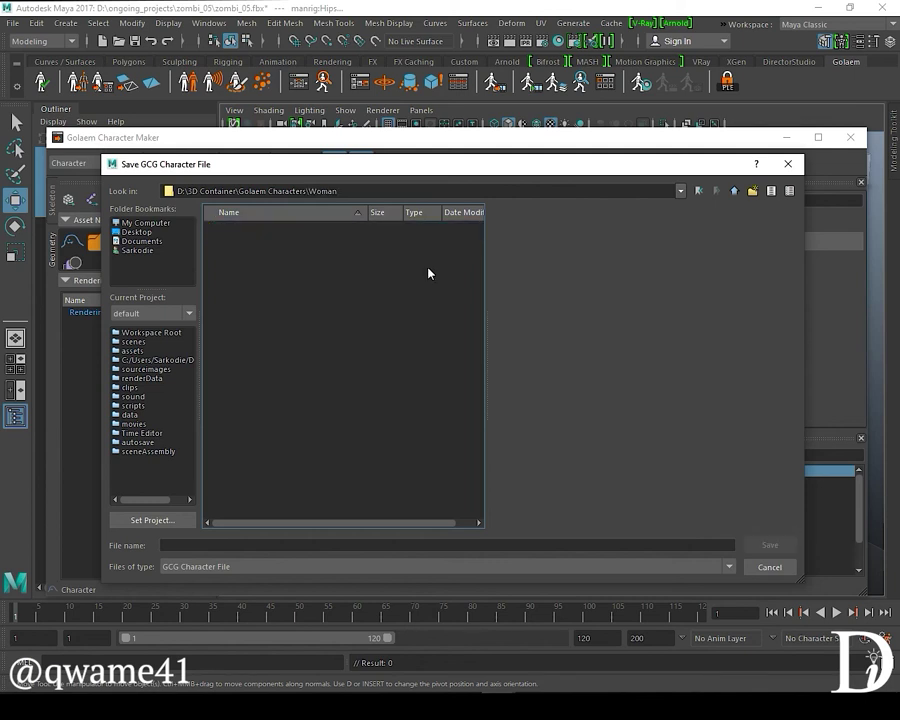
pyautogui.click(732, 192)
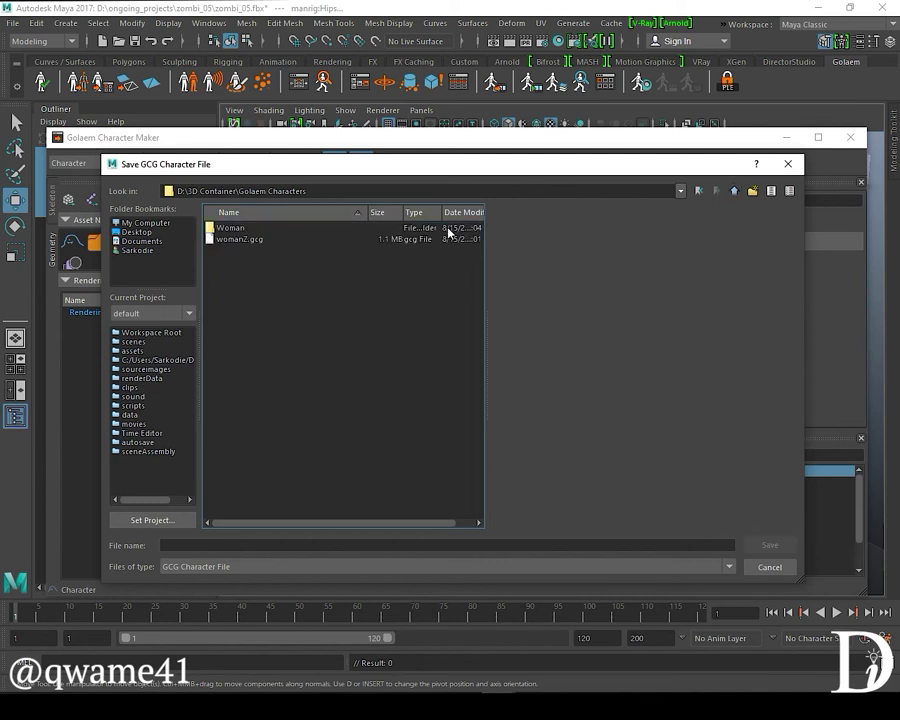
# Step: Create a folder named man inside Golaem Characters and open it
pyautogui.click(755, 193)
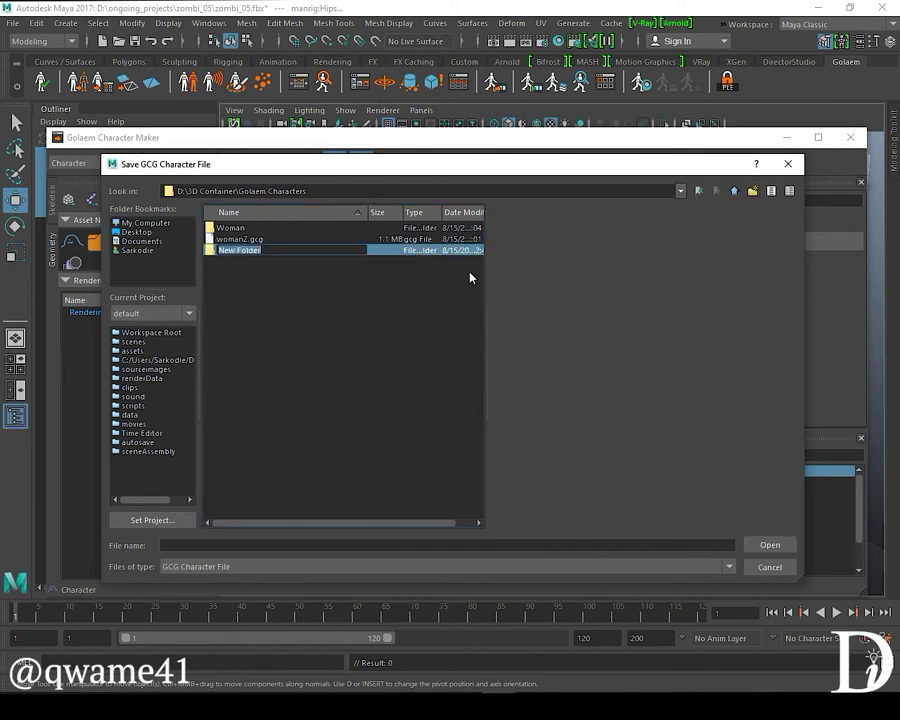
pyautogui.write('man')
pyautogui.press('Return')
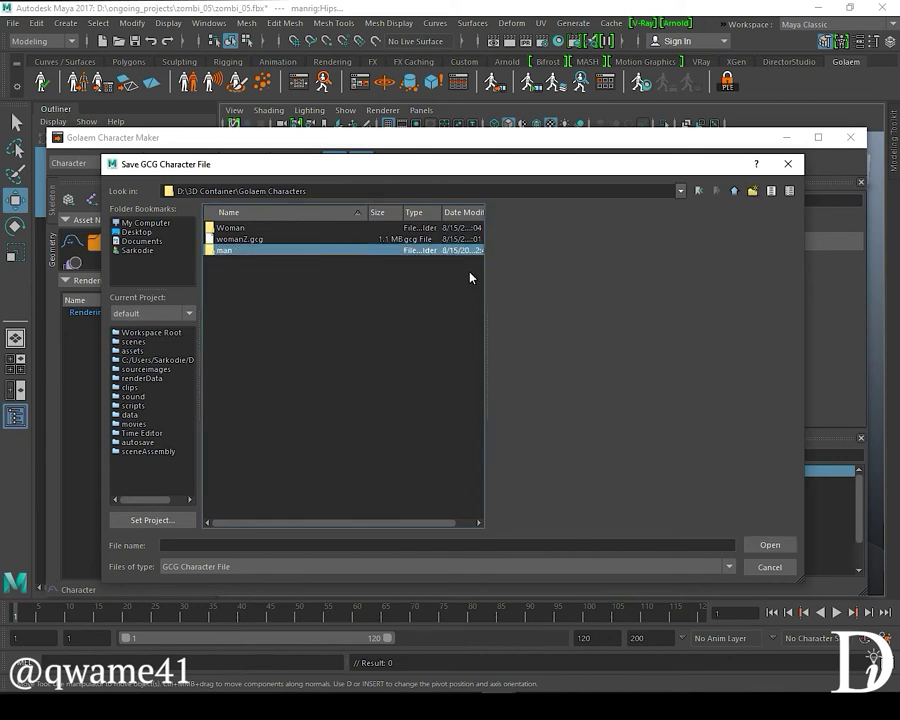
pyautogui.doubleClick(228, 250)
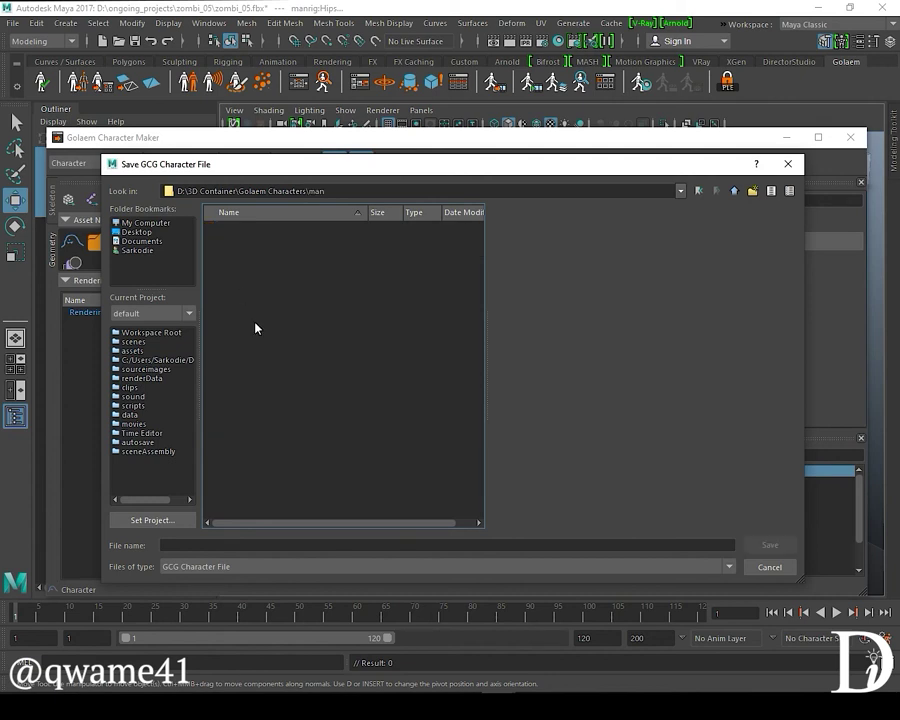
# Step: Save the exported character geometry as manzombie in the man folder
pyautogui.click(221, 545)
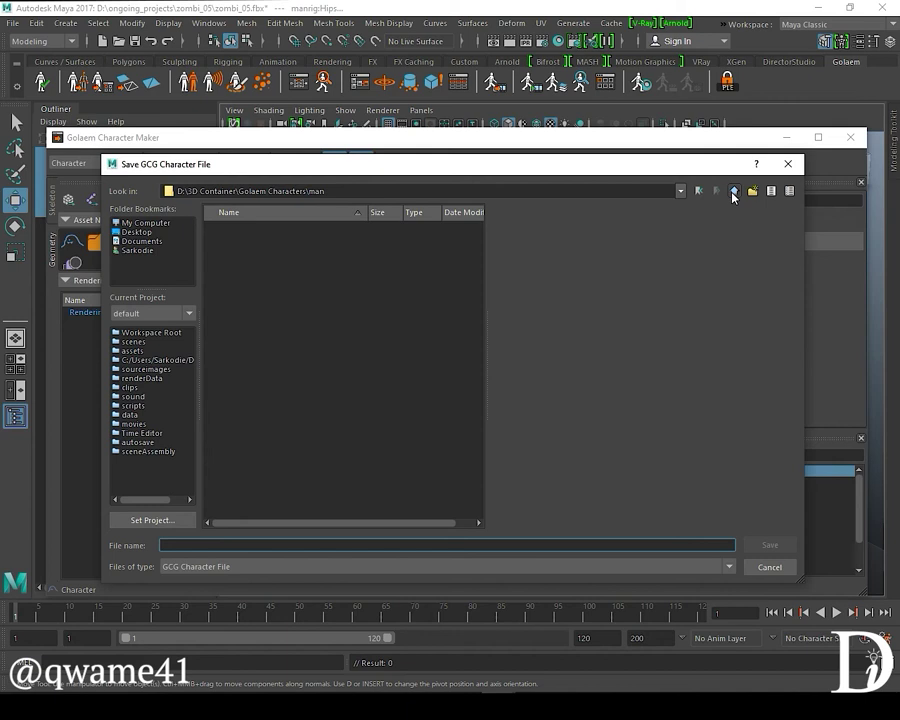
pyautogui.write('man')
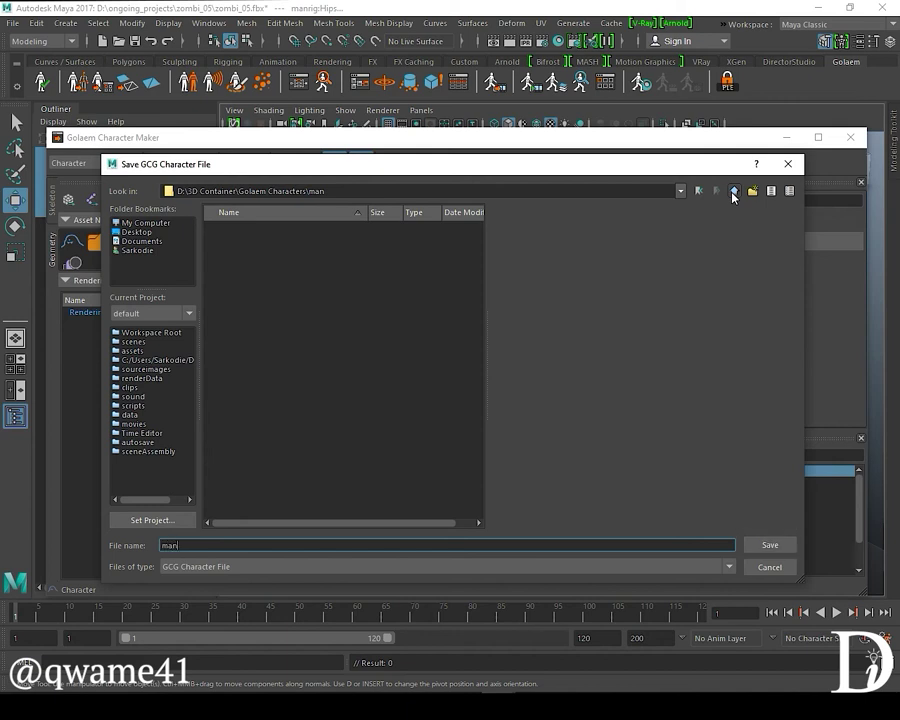
pyautogui.write('zombire')
pyautogui.press('BackSpace')
pyautogui.press('BackSpace')
pyautogui.write('e')
pyautogui.click(763, 546)
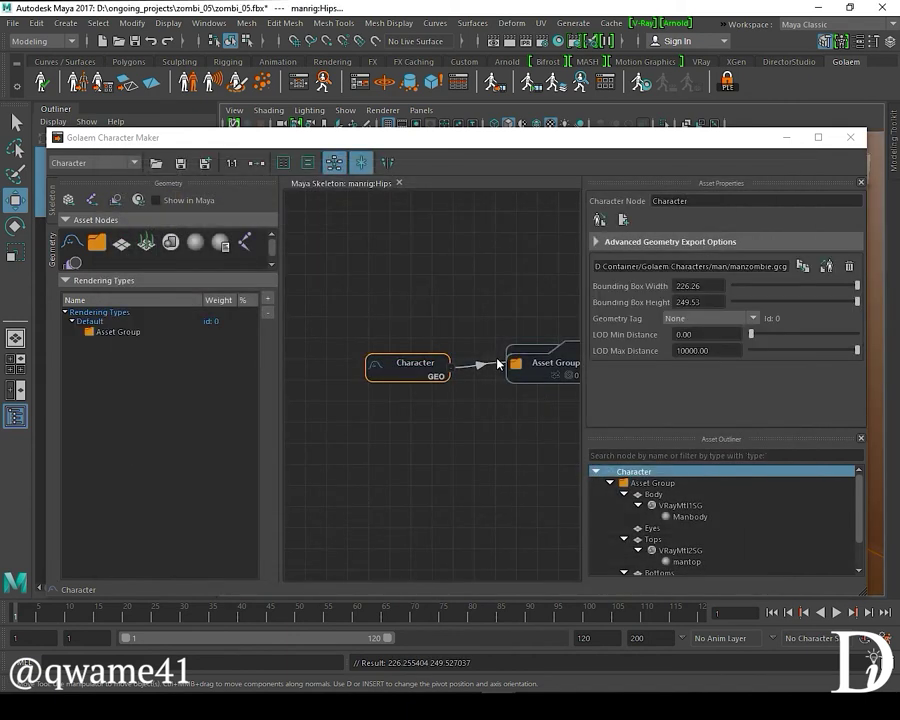
# Step: Save the Golaem character file as Manzom in the man folder and close the Character Maker
pyautogui.click(181, 165)
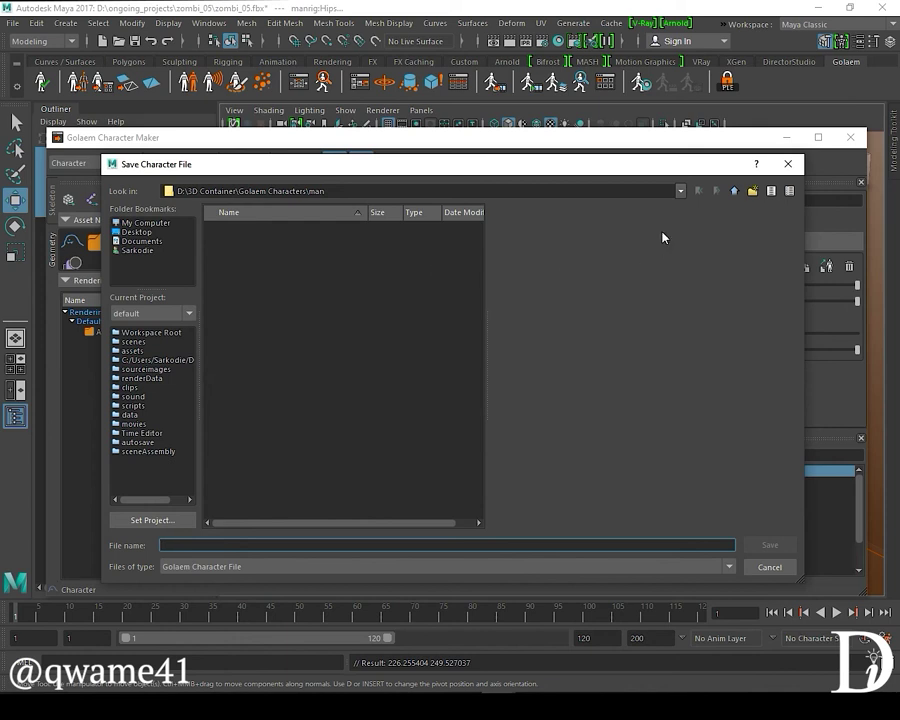
pyautogui.click(734, 191)
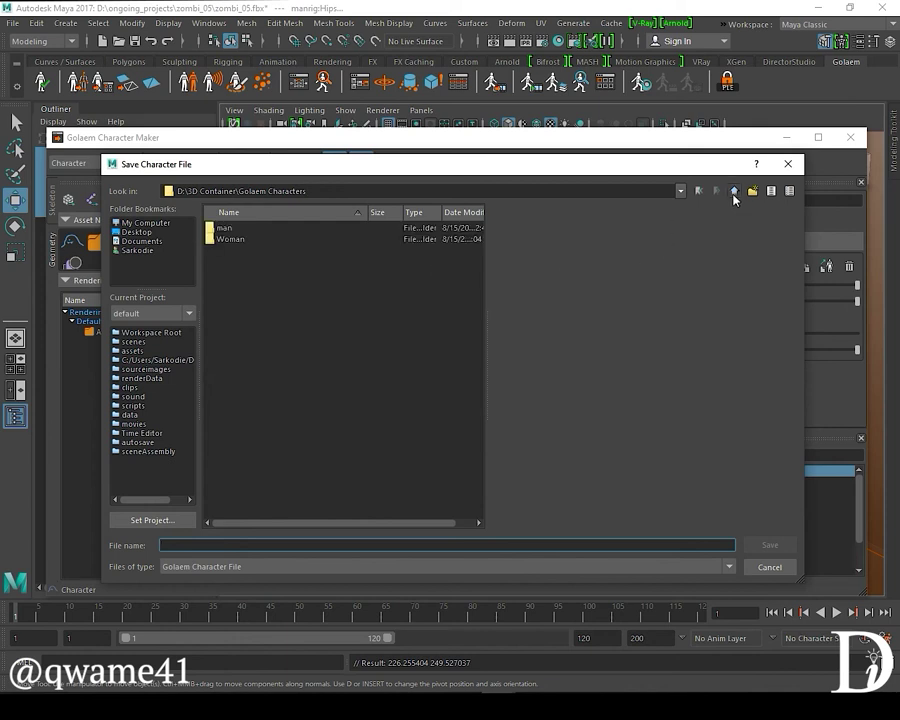
pyautogui.doubleClick(222, 228)
pyautogui.click(221, 544)
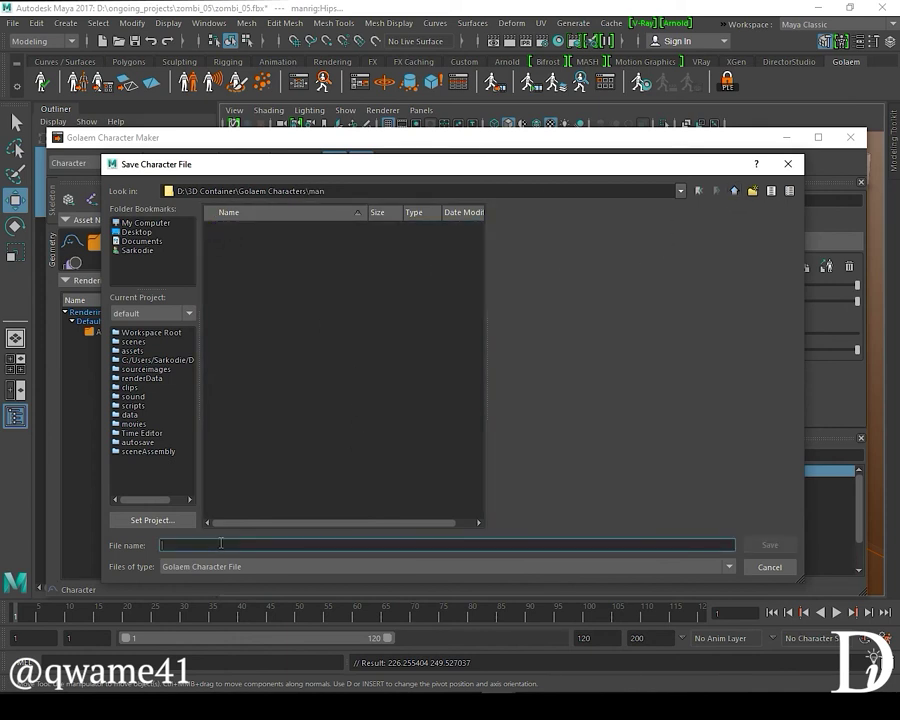
pyautogui.write('Man')
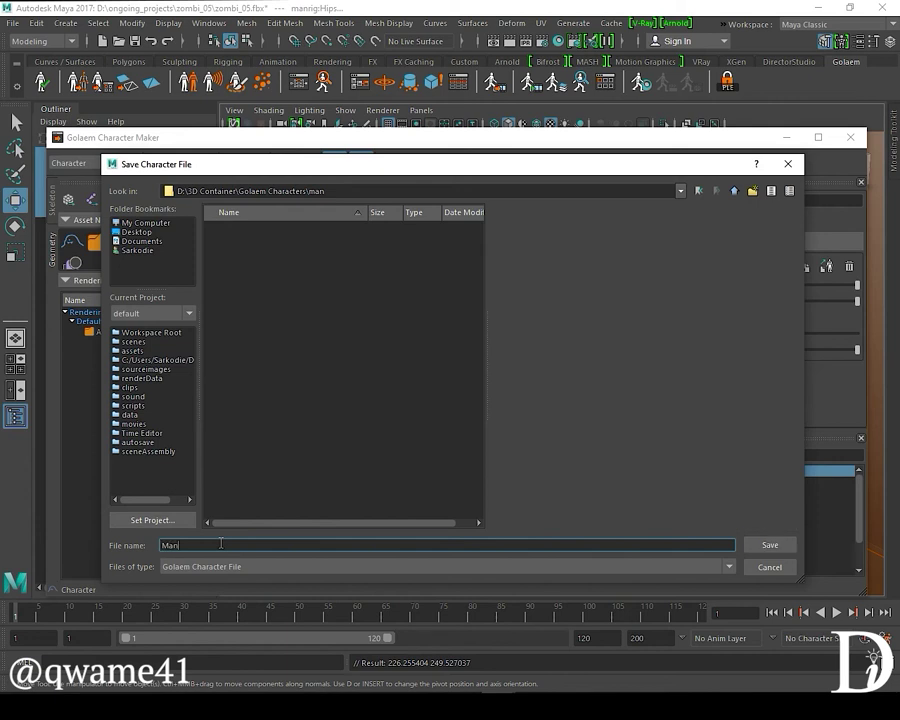
pyautogui.write('zom')
pyautogui.click(768, 544)
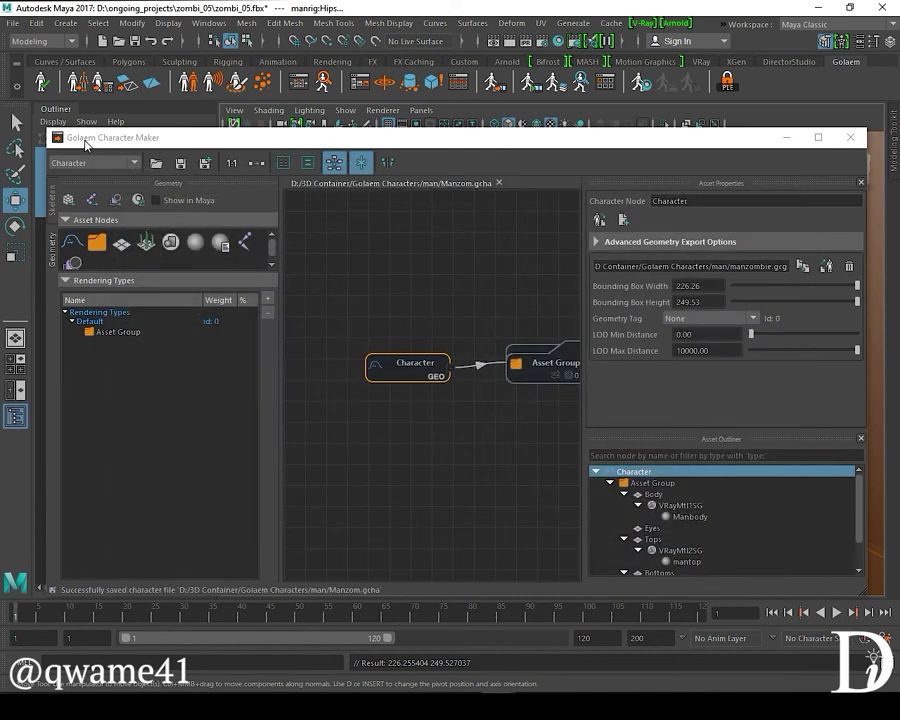
pyautogui.click(849, 138)
# Step: Start saving the scene under a new name and browse to D:\3D Container\Golaem Characters\man
pyautogui.scroll(-5, 490, 344)
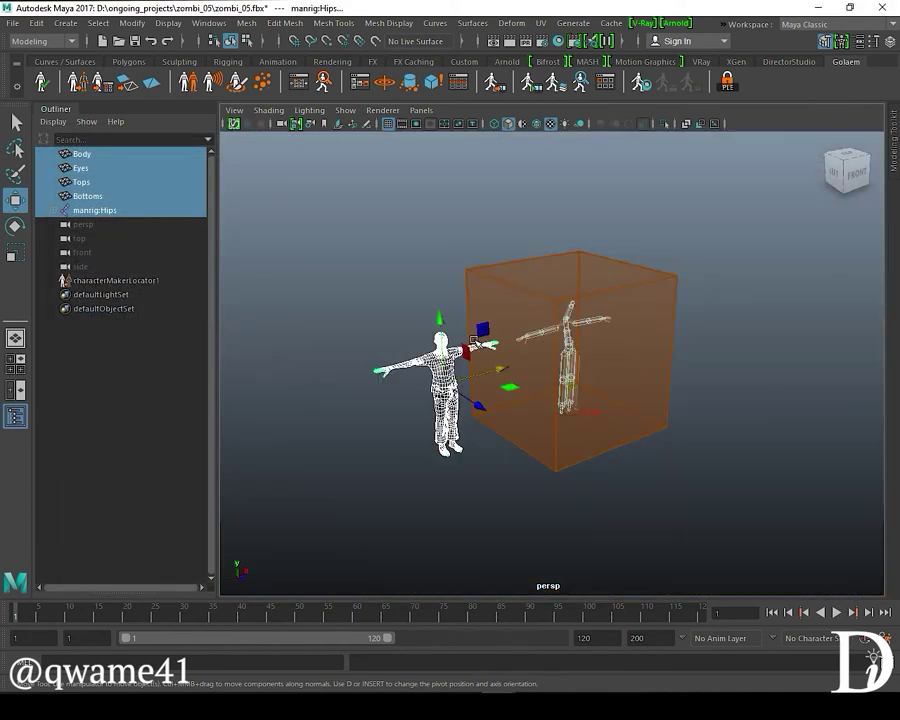
pyautogui.scroll(3, 473, 333)
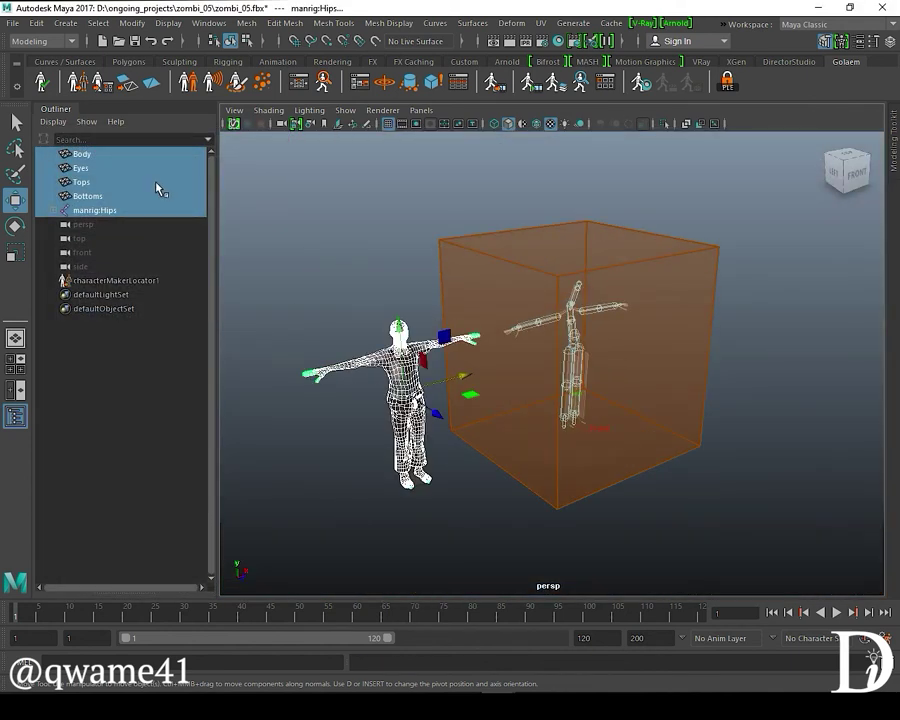
pyautogui.click(13, 22)
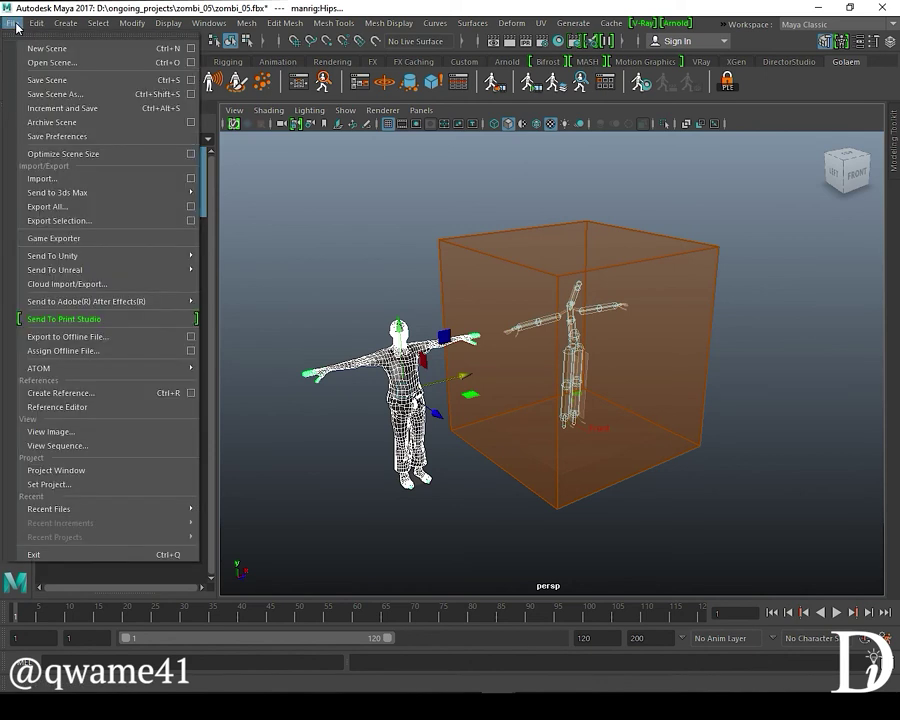
pyautogui.click(62, 95)
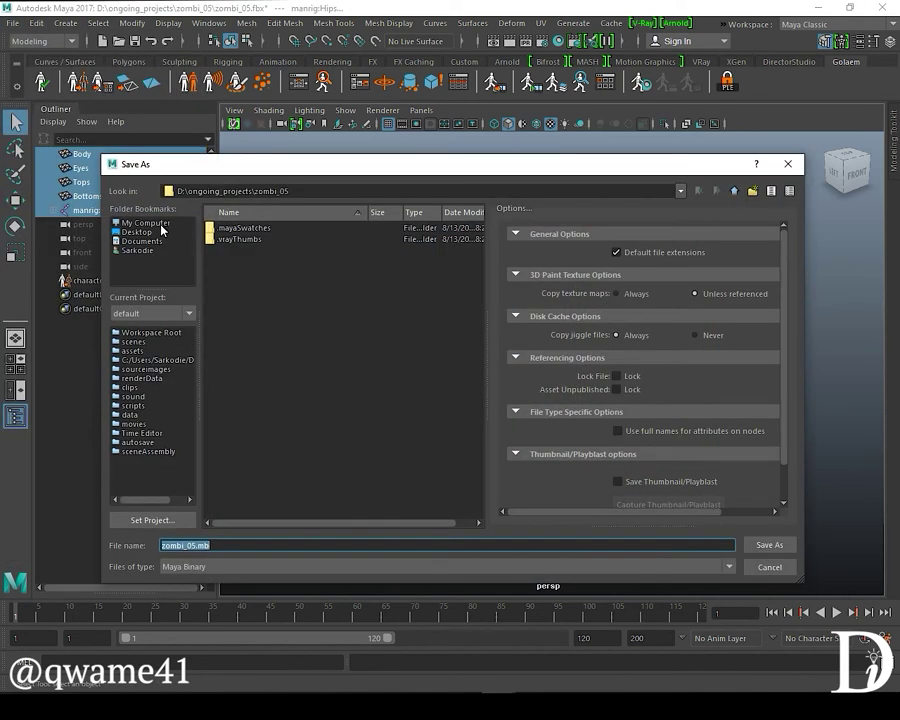
pyautogui.click(150, 223)
pyautogui.doubleClick(248, 251)
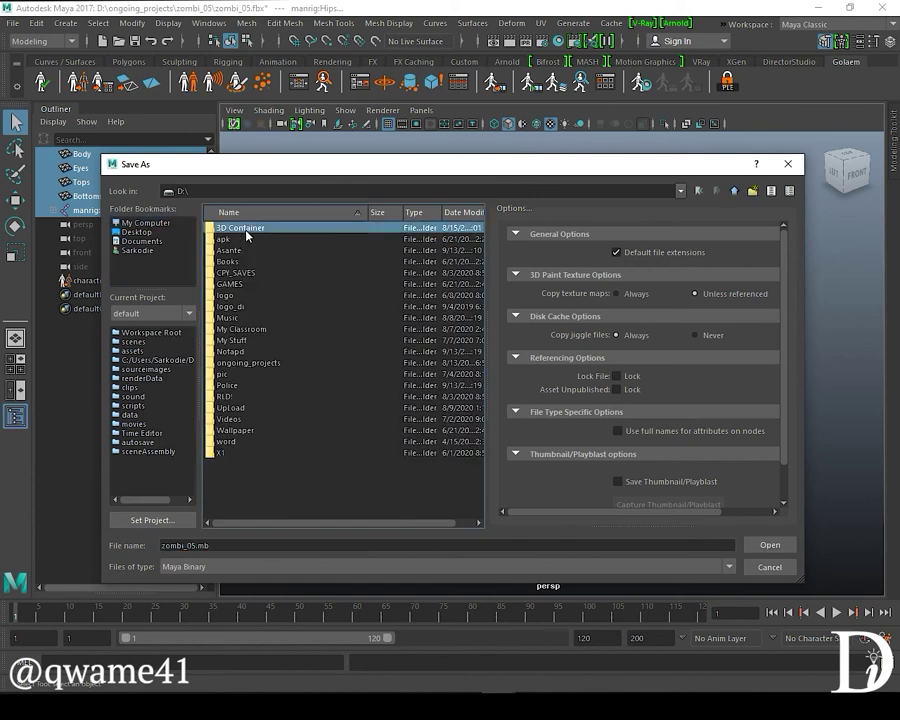
pyautogui.doubleClick(247, 230)
pyautogui.doubleClick(252, 284)
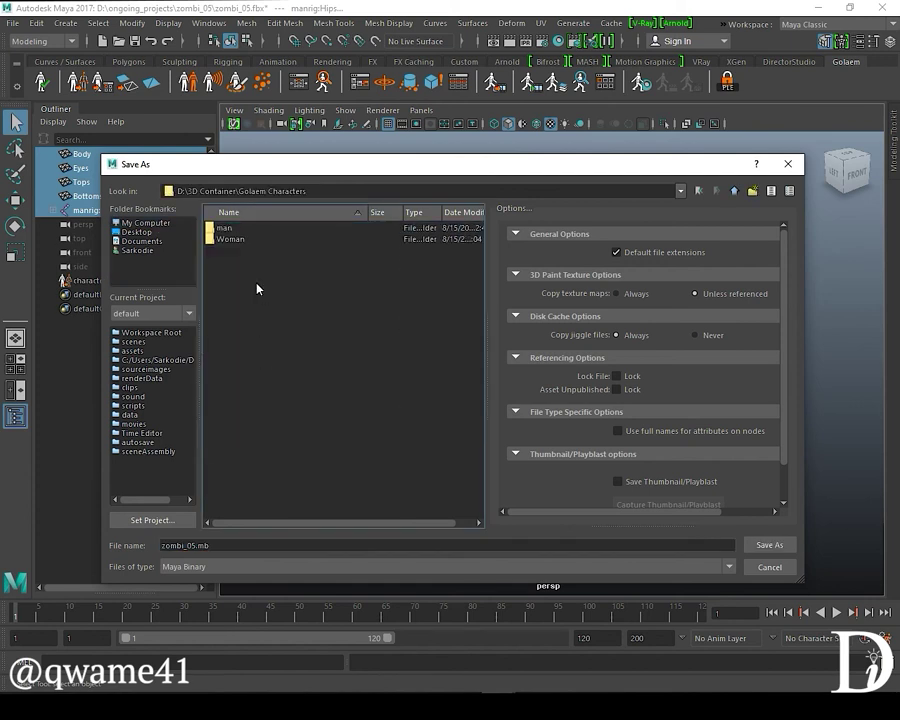
pyautogui.doubleClick(224, 228)
# Step: Save the scene as the Maya Binary file ManZombie
pyautogui.click(221, 544)
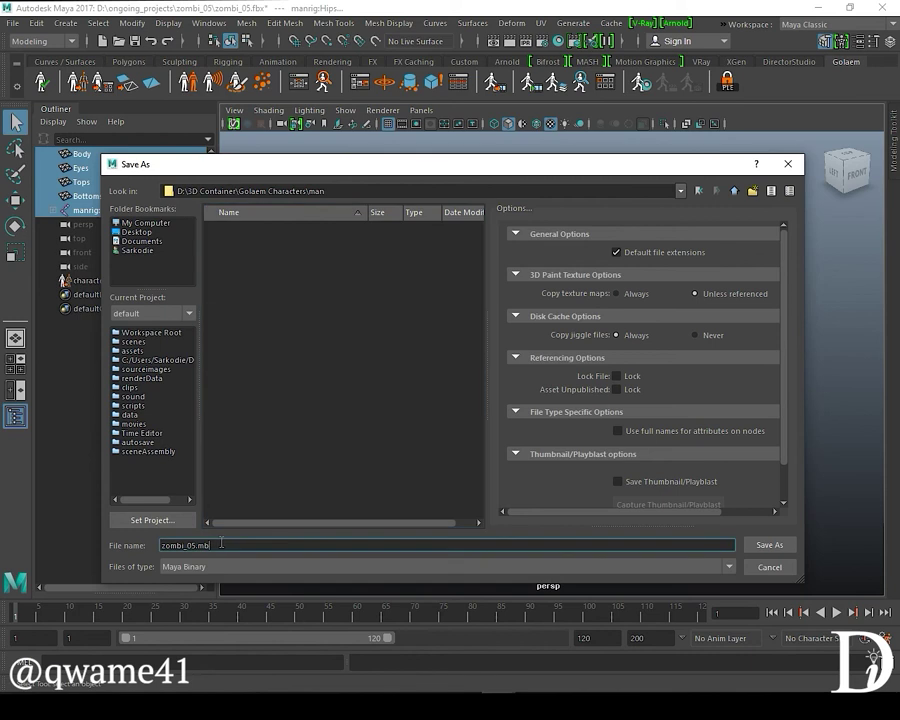
pyautogui.press('BackSpace')
pyautogui.press('BackSpace')
pyautogui.press('BackSpace')
pyautogui.press('BackSpace')
pyautogui.press('BackSpace')
pyautogui.press('BackSpace')
pyautogui.press('BackSpace')
pyautogui.press('BackSpace')
pyautogui.press('BackSpace')
pyautogui.press('BackSpace')
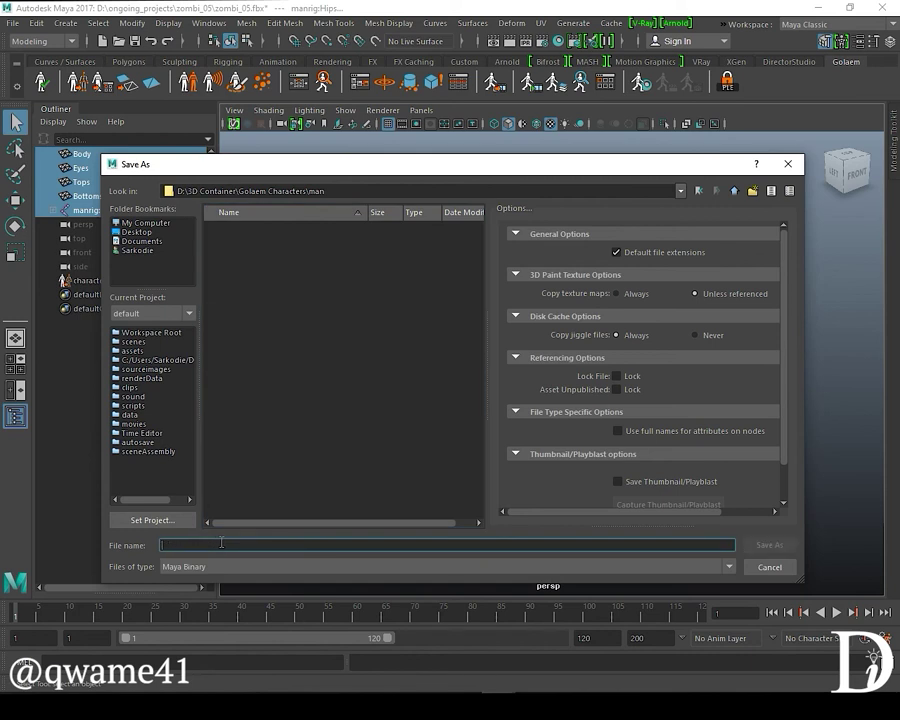
pyautogui.write('Ma')
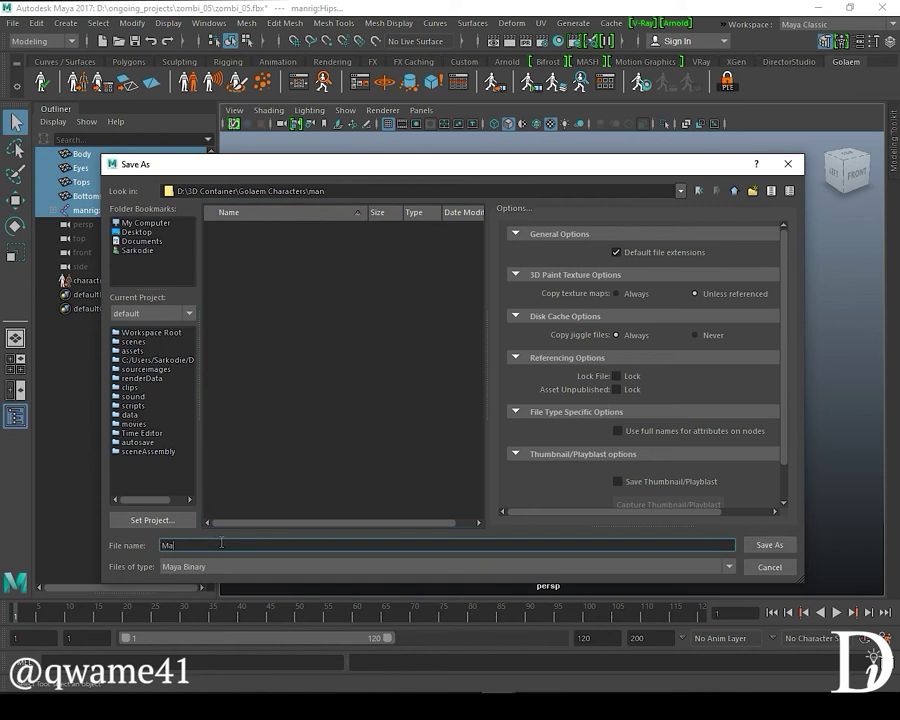
pyautogui.write('nZombie')
pyautogui.click(766, 544)
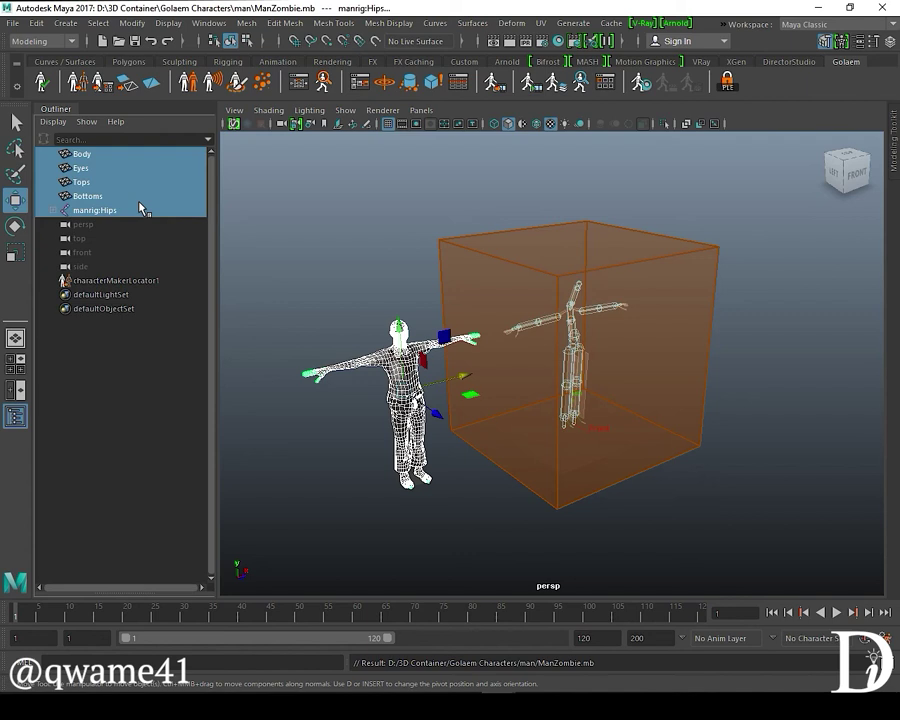
# Step: Hide the Body, Eyes, Tops and Bottoms meshes and the manrig:Hips skeleton, and save the scene
pyautogui.hotkey('ctrl', 'g')
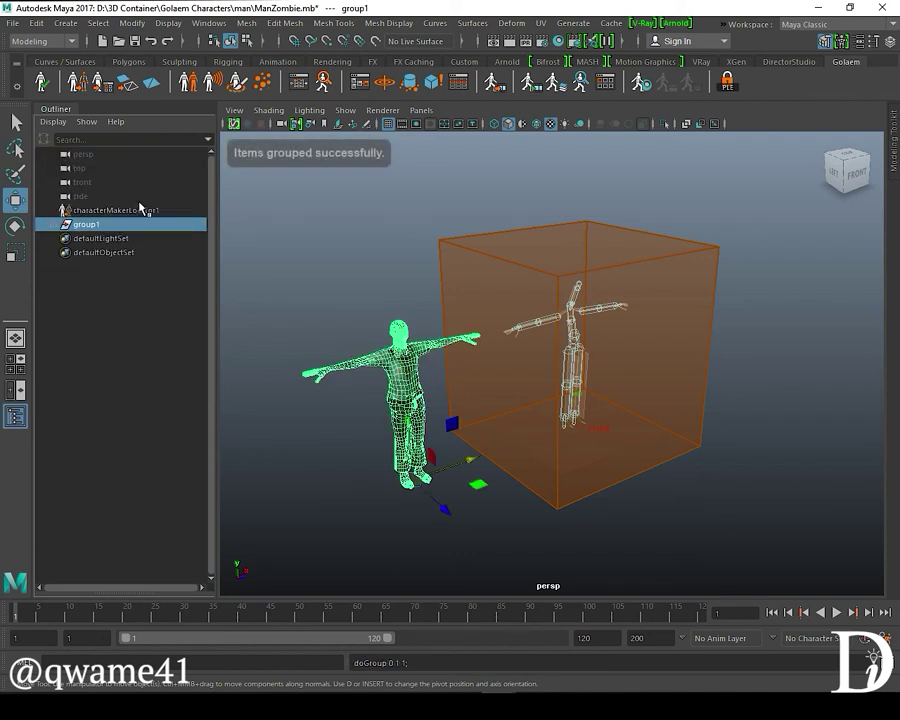
pyautogui.hotkey('ctrl', 'z')
pyautogui.hotkey('ctrl', 'h')
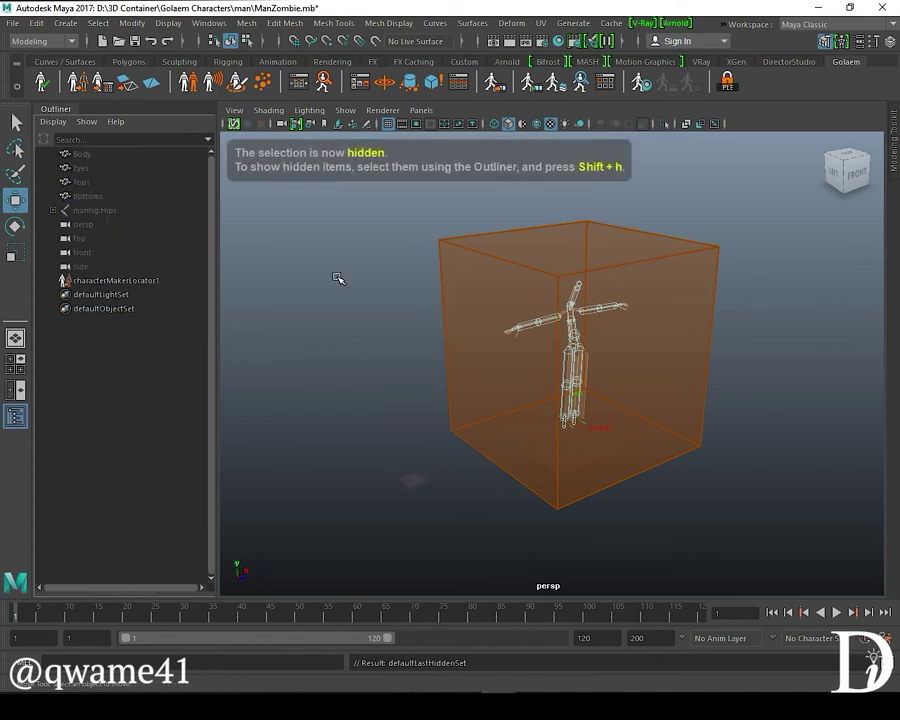
pyautogui.click(136, 42)
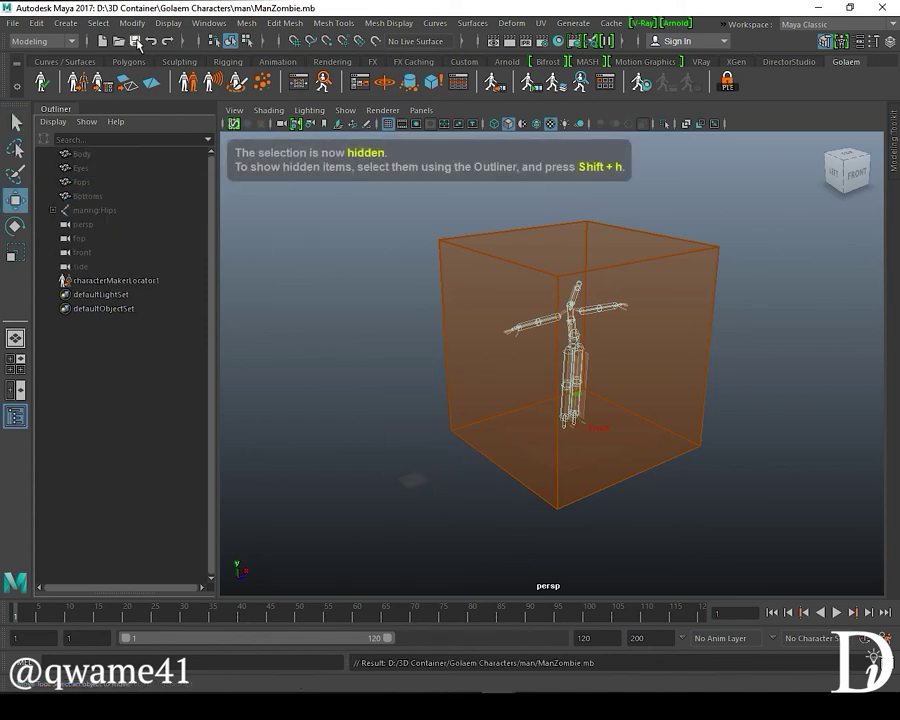
# Step: Start a new empty scene
pyautogui.click(102, 41)
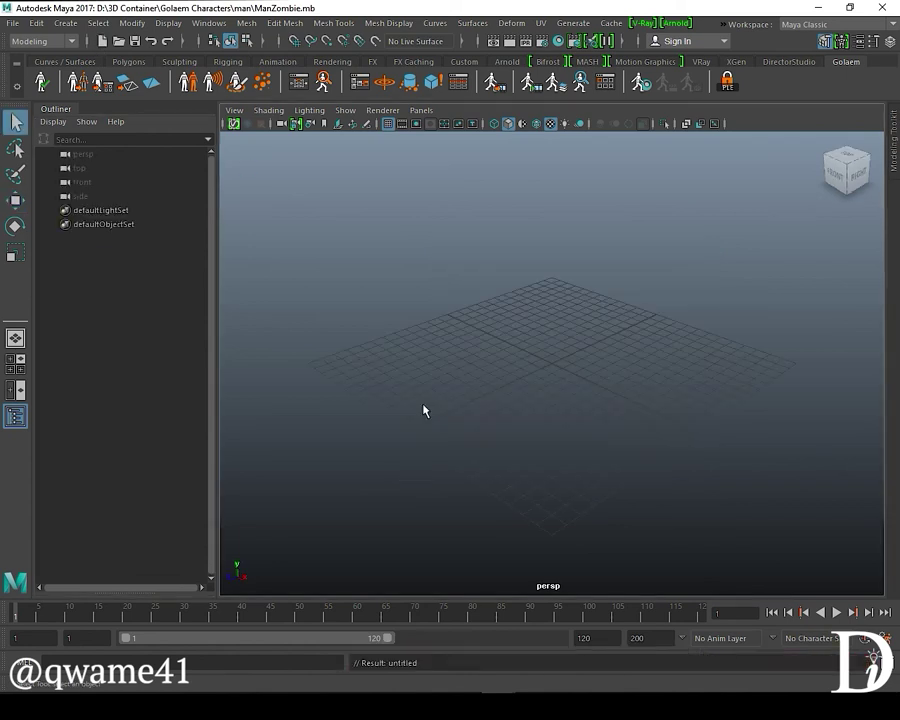
pyautogui.scroll(-5, 462, 386)
pyautogui.moveTo(484, 376)
pyautogui.keyDown('alt'); pyautogui.mouseDown()
pyautogui.moveTo(518, 416)
pyautogui.moveTo(482, 416)
pyautogui.moveTo(435, 397)
pyautogui.moveTo(431, 417)
pyautogui.mouseUp(); pyautogui.keyUp('alt')
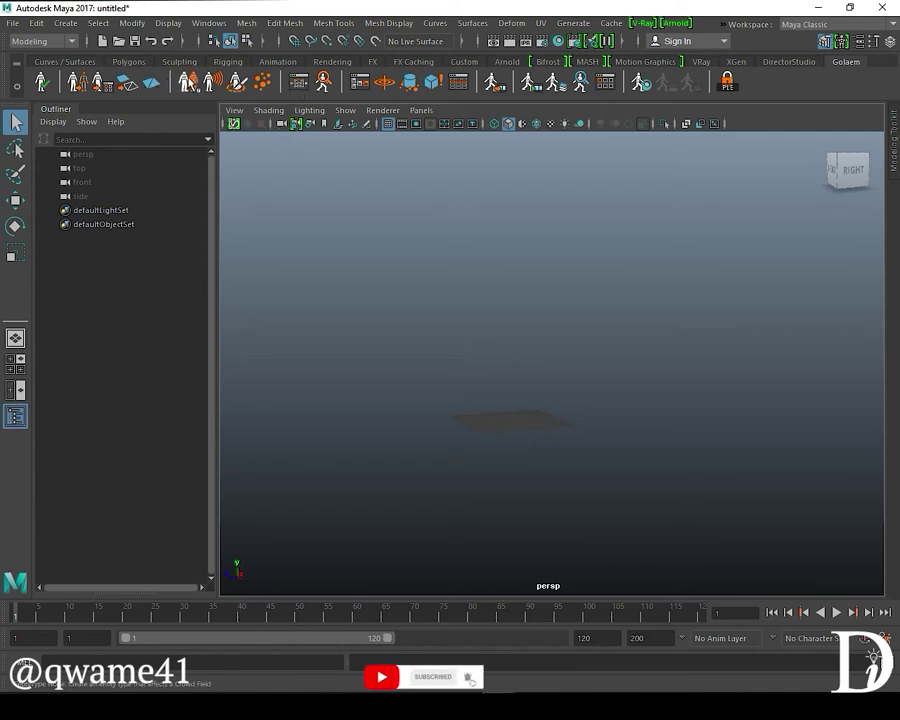
# Step: Create a Golaem entity type from the character file Manzom.gcha in the man folder
pyautogui.click(188, 86)
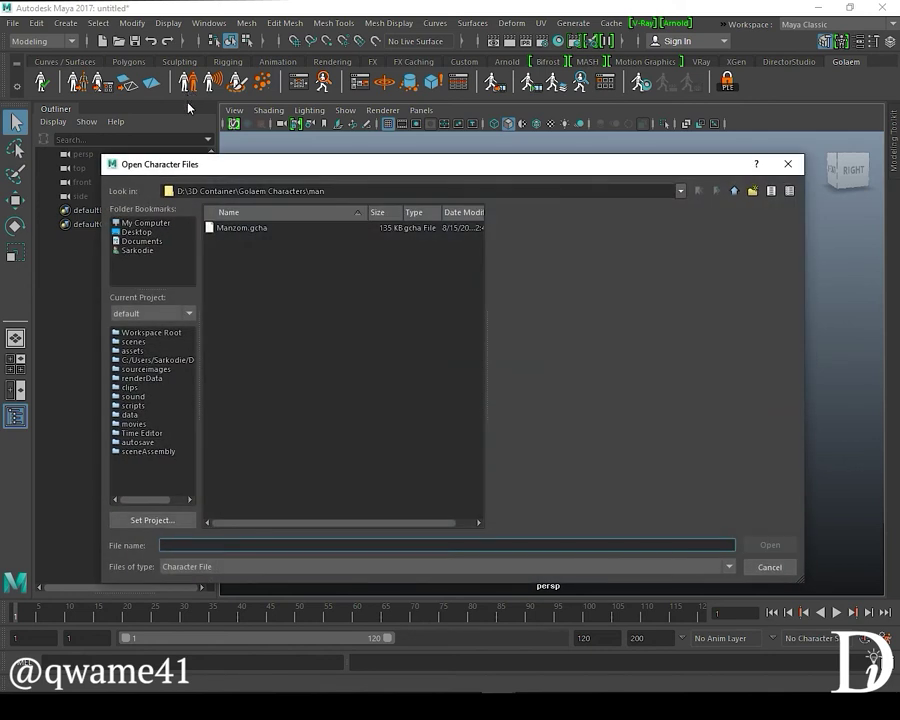
pyautogui.click(235, 228)
pyautogui.click(776, 549)
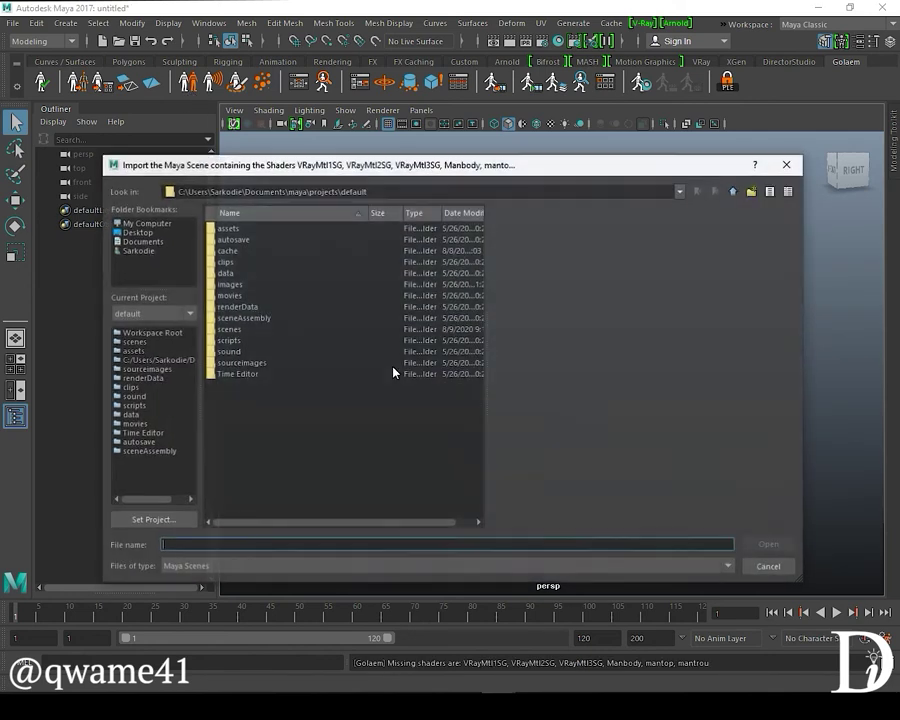
# Step: Import the missing shaders from ManZombie.mb in D:\3D Container\Golaem Characters\man
pyautogui.click(163, 225)
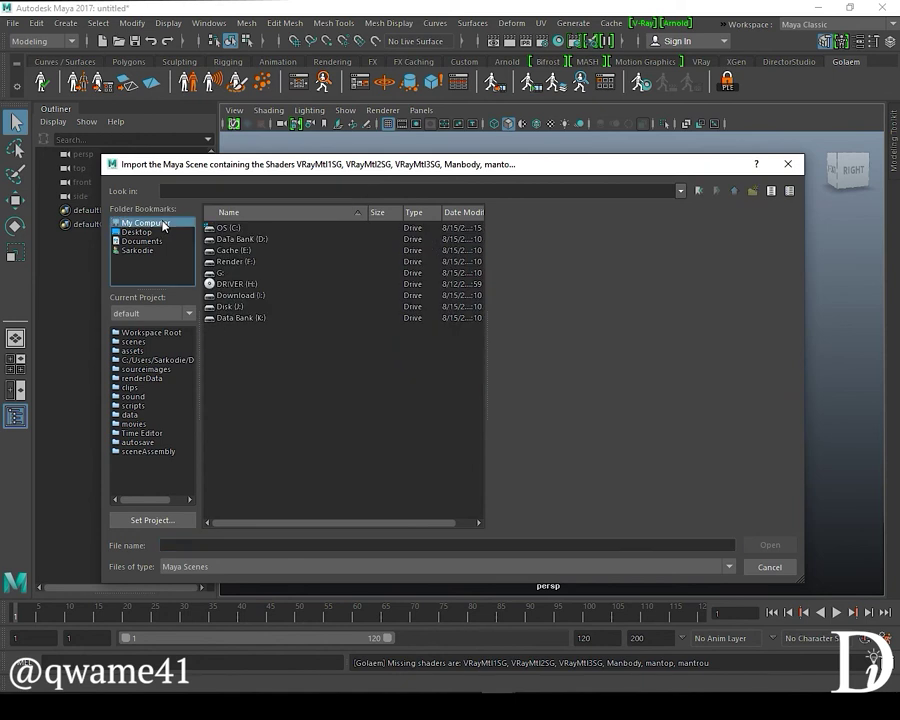
pyautogui.doubleClick(243, 241)
pyautogui.doubleClick(240, 228)
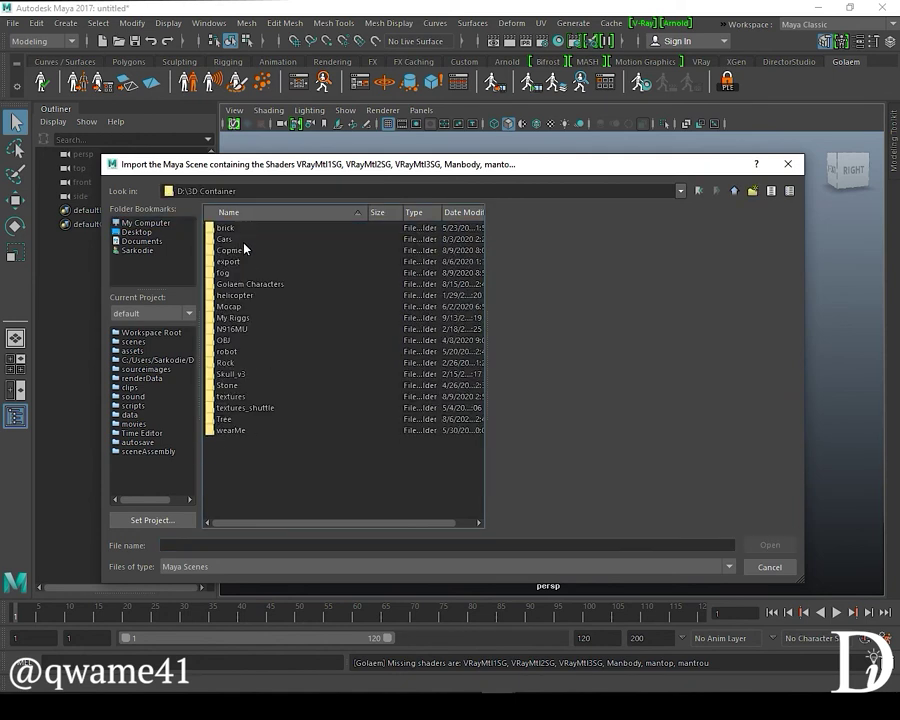
pyautogui.doubleClick(257, 286)
pyautogui.doubleClick(231, 230)
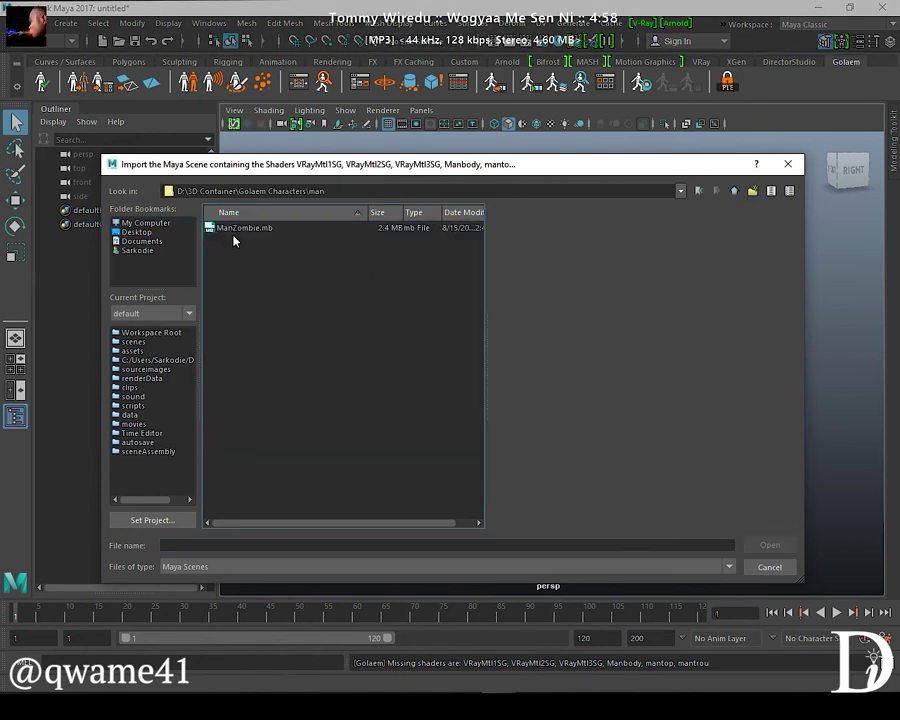
pyautogui.click(242, 230)
pyautogui.doubleClick(241, 229)
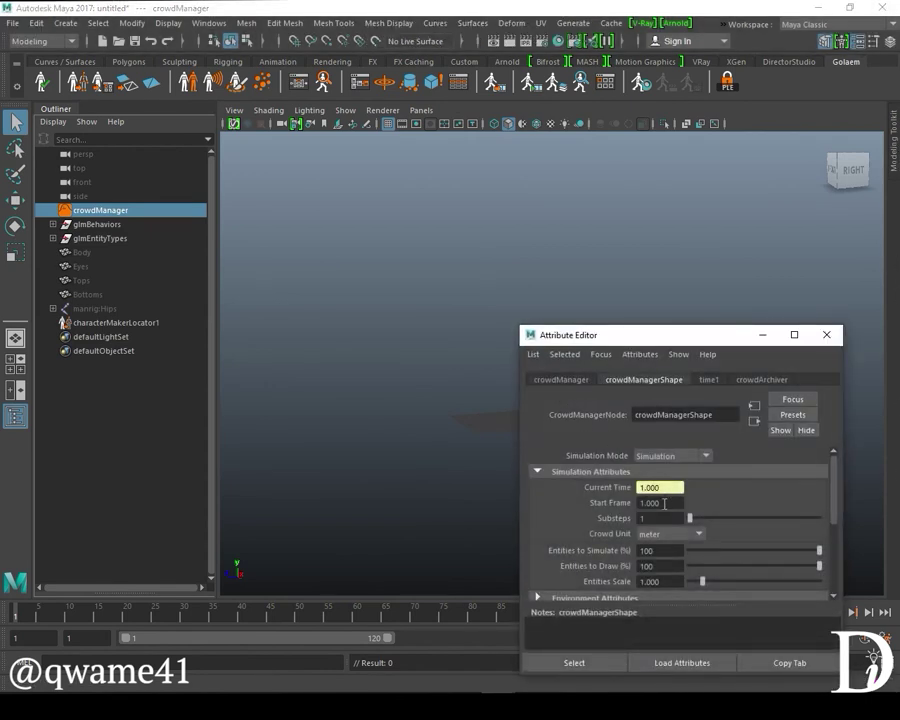
# Step: Set the crowd manager's Crowd Unit to centimeter and close its attributes
pyautogui.click(663, 536)
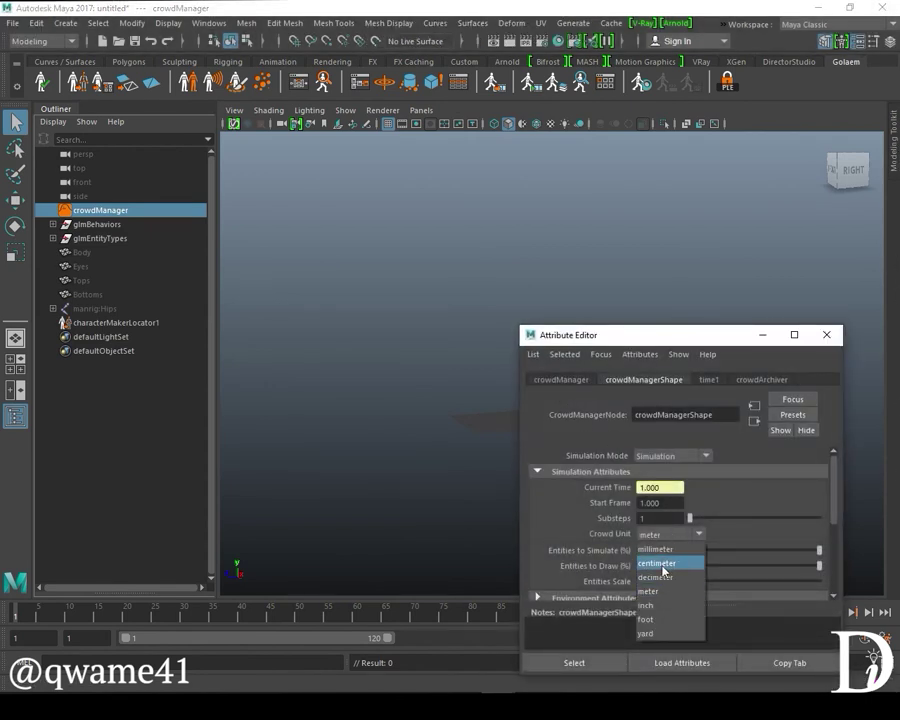
pyautogui.click(663, 563)
pyautogui.click(826, 335)
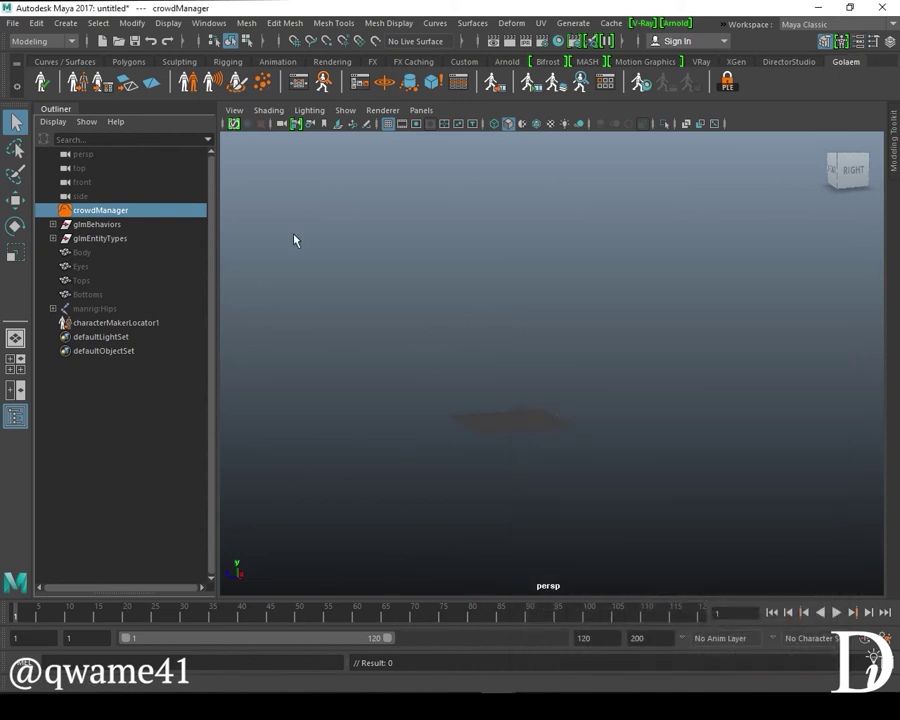
# Step: Place a Golaem population tool near the grid centre and frame it in the perspective view
pyautogui.click(261, 84)
pyautogui.click(510, 432)
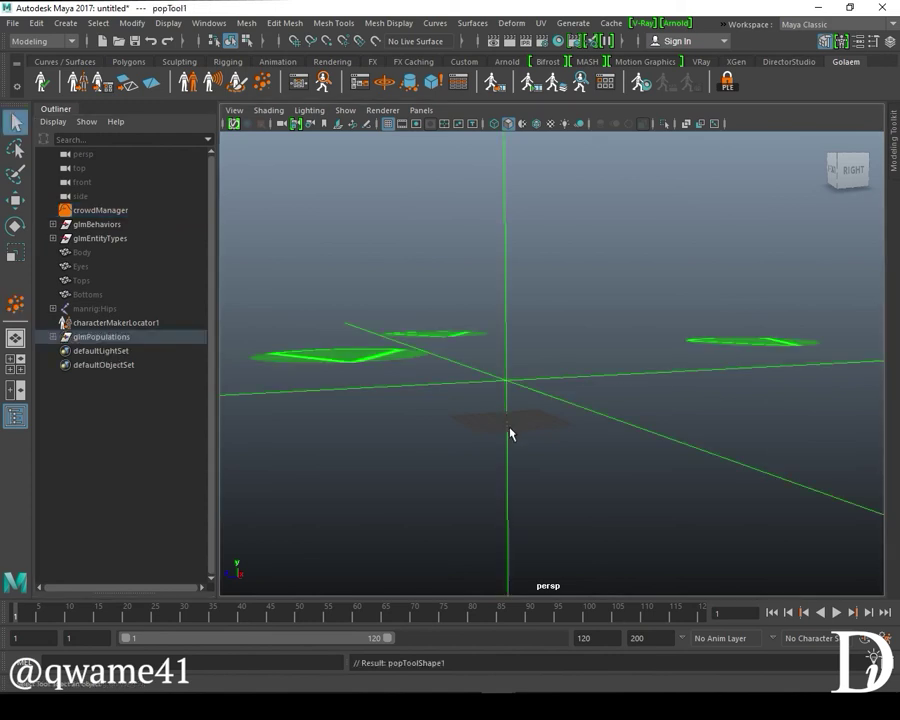
pyautogui.press('f')
pyautogui.scroll(-4, 544, 368)
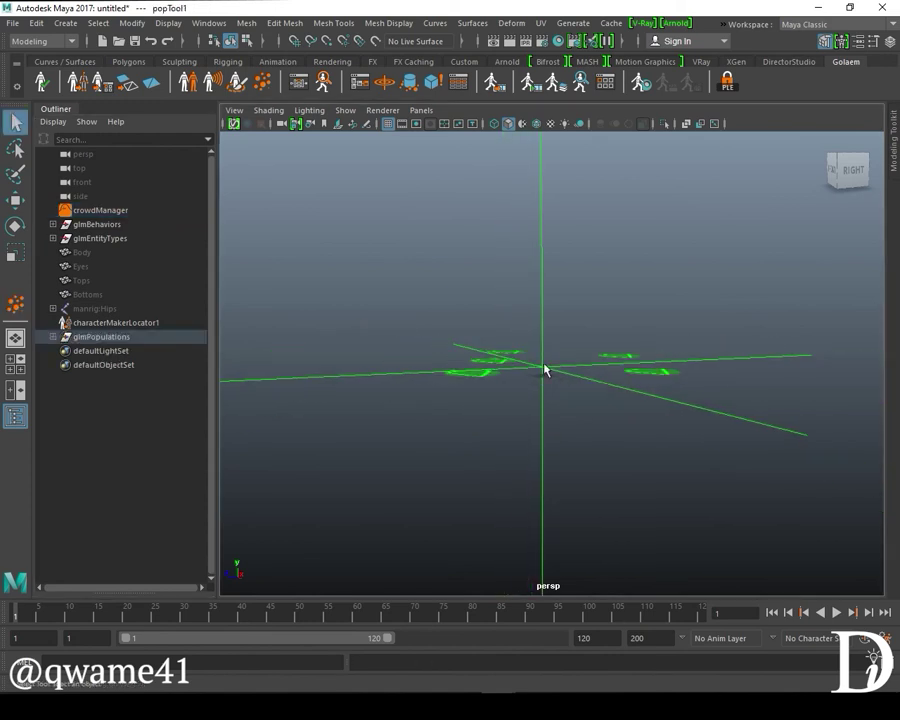
pyautogui.keyDown('alt'); pyautogui.moveTo(544, 368); pyautogui.dragTo(482, 361); pyautogui.keyUp('alt')
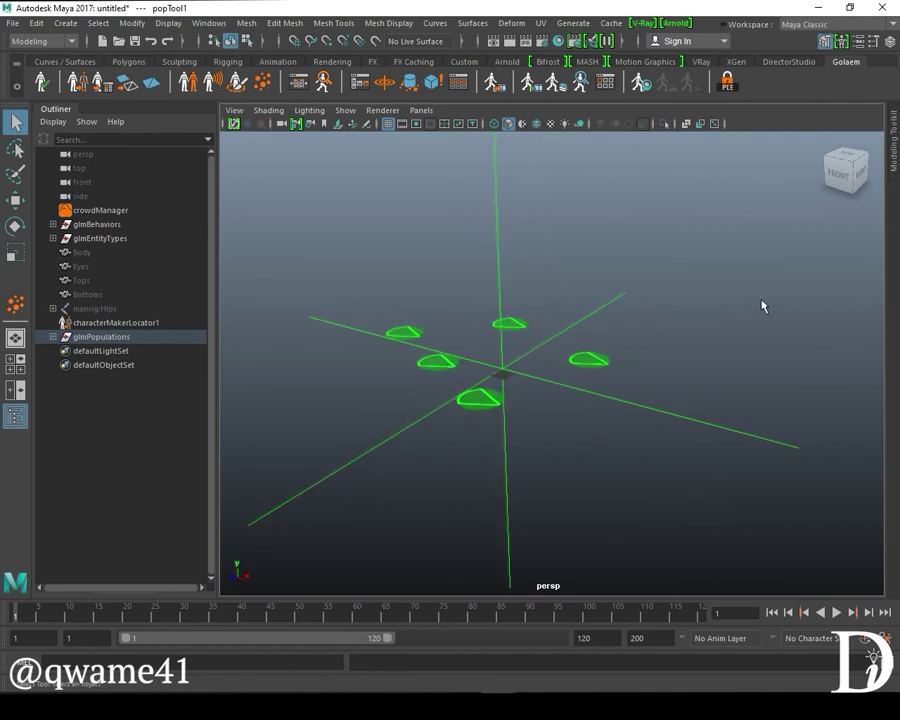
# Step: Set the population tool to 16 slots, Radius 0.331, Distance X 0.714 and Noise X 0.989
pyautogui.click(840, 42)
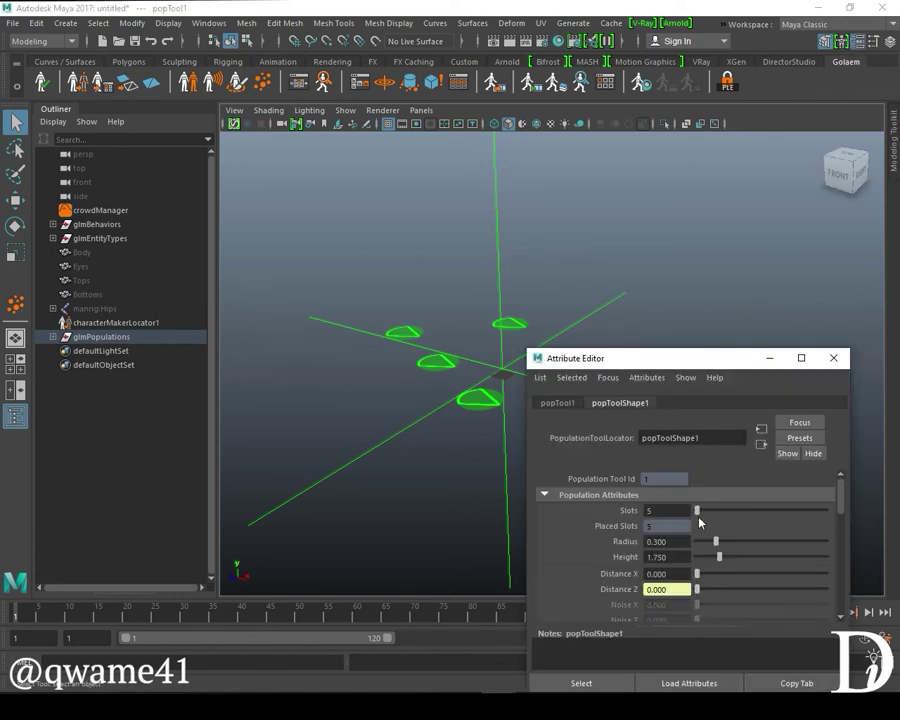
pyautogui.moveTo(697, 510); pyautogui.dragTo(720, 546)
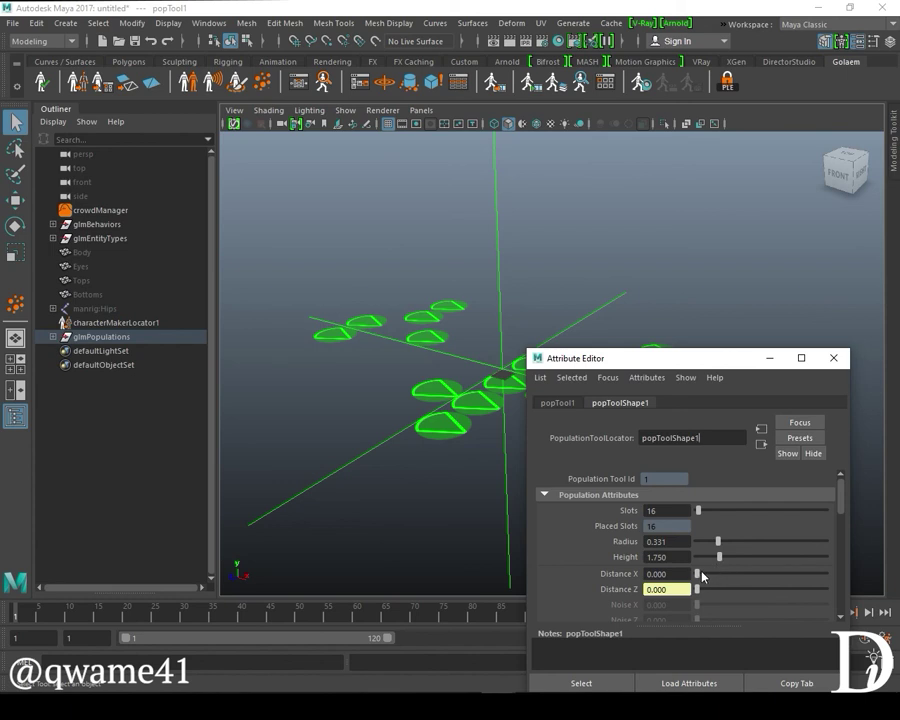
pyautogui.moveTo(700, 576); pyautogui.dragTo(707, 577)
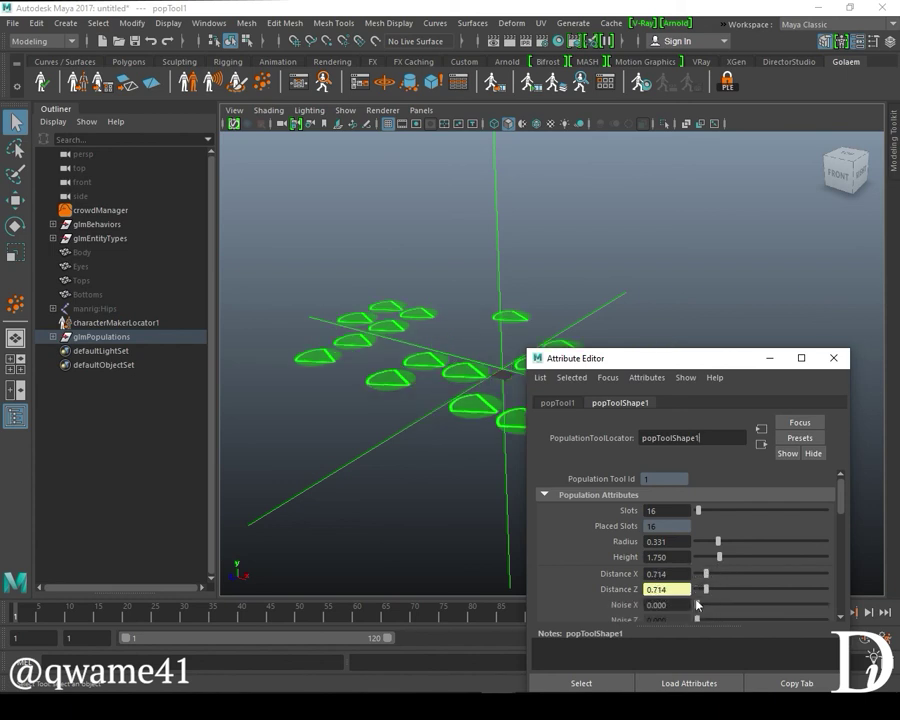
pyautogui.moveTo(700, 601); pyautogui.dragTo(709, 606)
pyautogui.moveTo(658, 373); pyautogui.dragTo(673, 279)
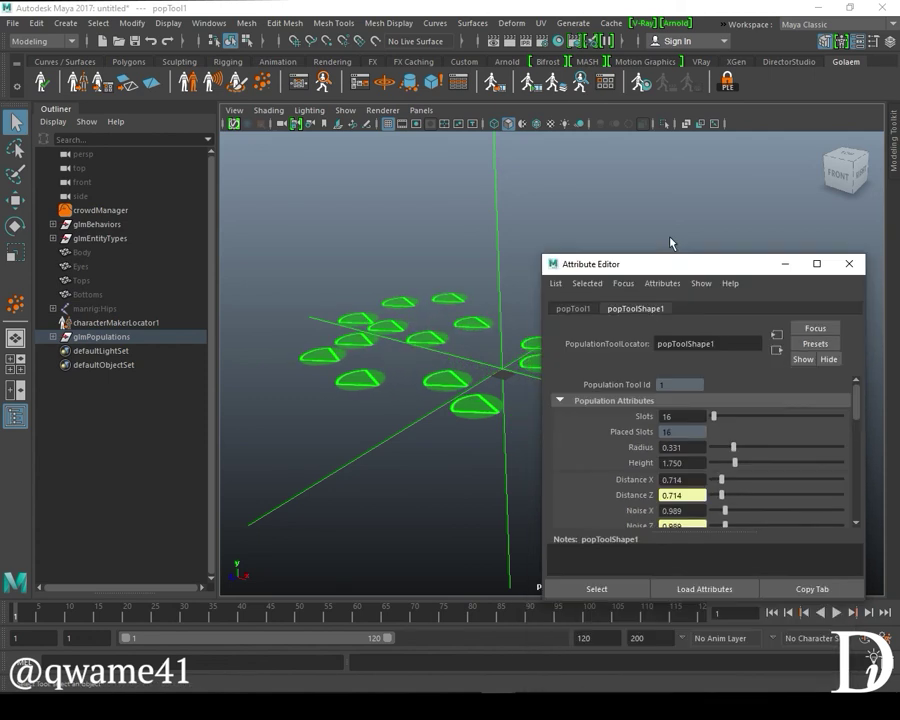
# Step: Create a new crowd field from the population tool and close its attributes
pyautogui.moveTo(858, 393); pyautogui.dragTo(828, 455)
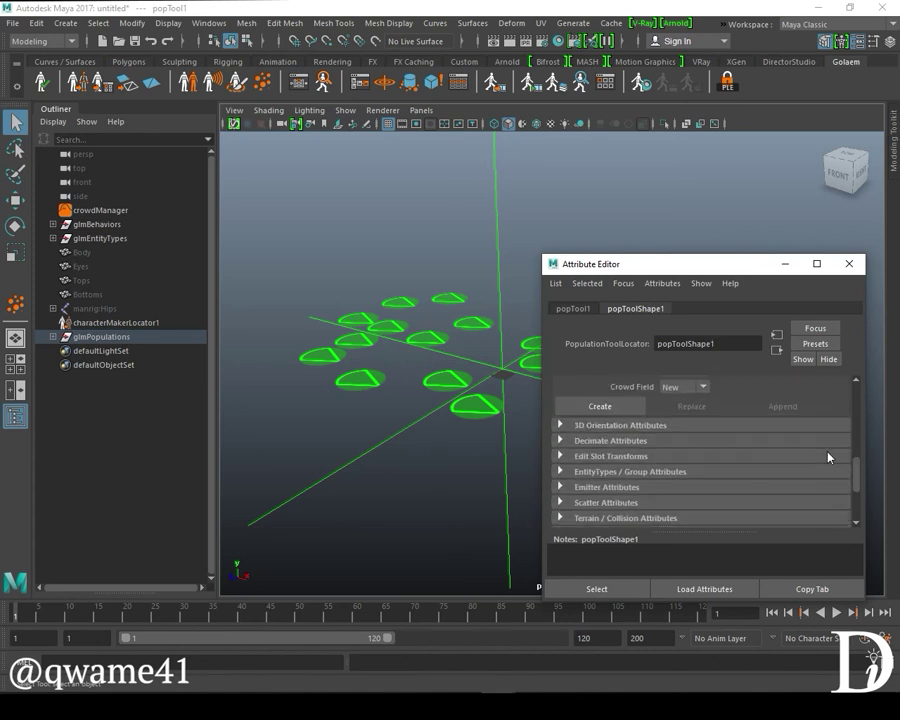
pyautogui.click(588, 403)
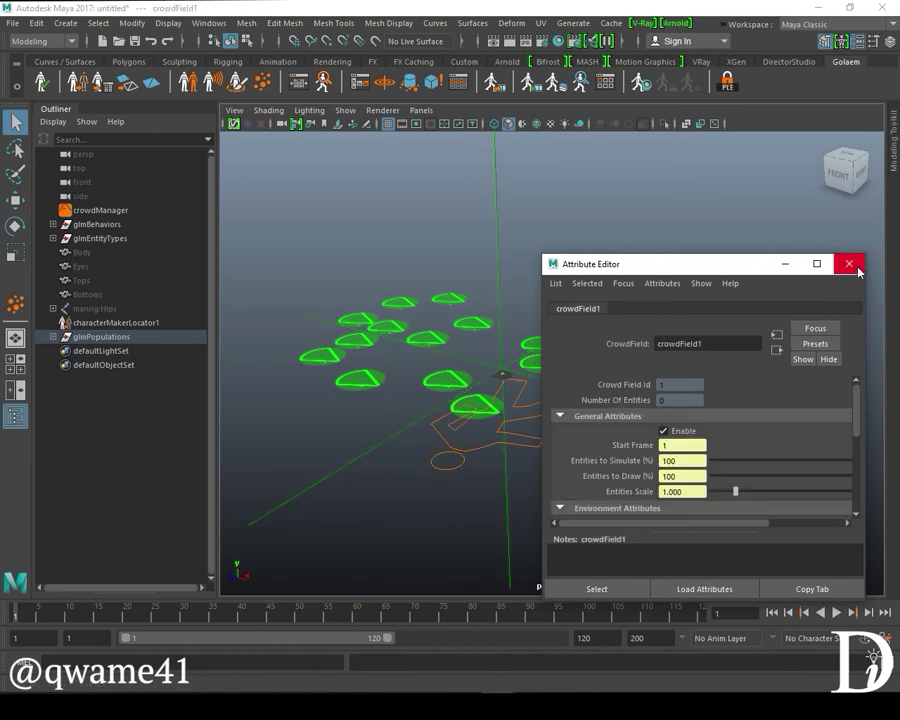
pyautogui.click(849, 263)
# Step: Extend the playback range to frame 200 and play the simulation briefly to check the populated crowd
pyautogui.doubleClick(350, 638)
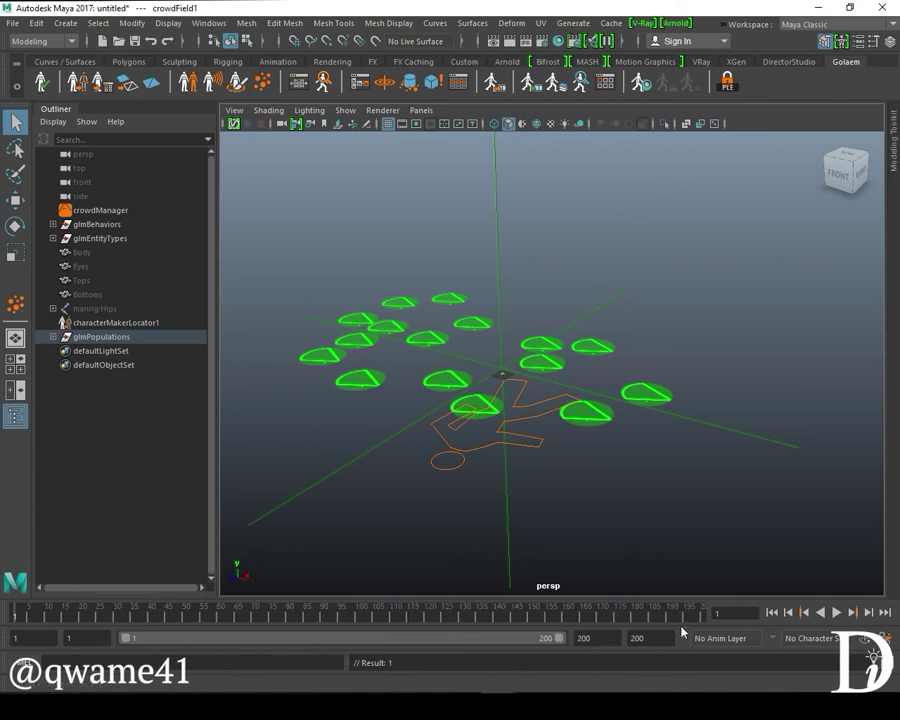
pyautogui.click(836, 612)
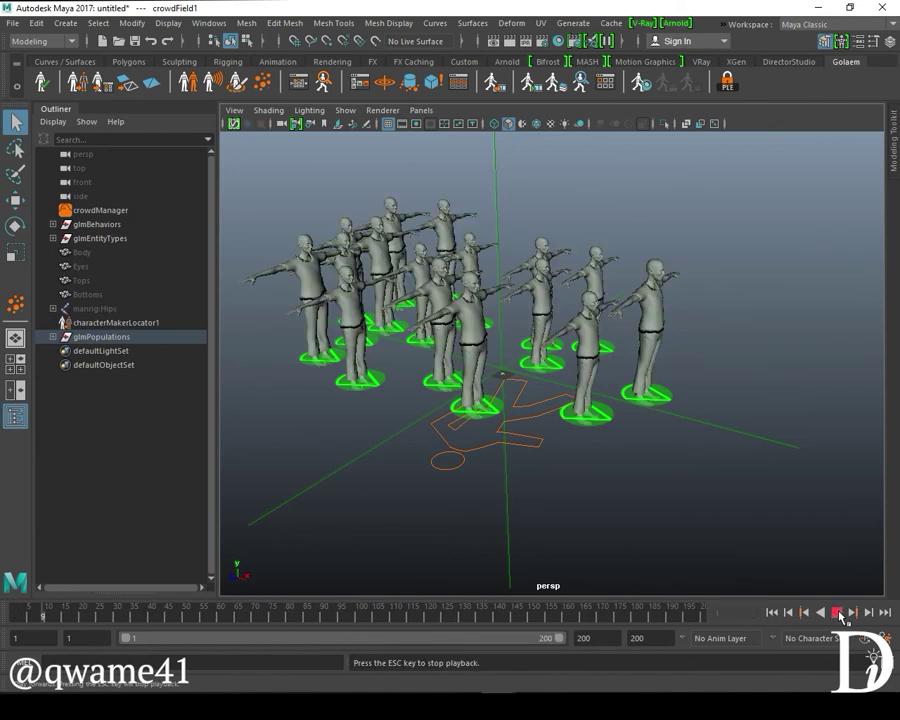
pyautogui.click(839, 614)
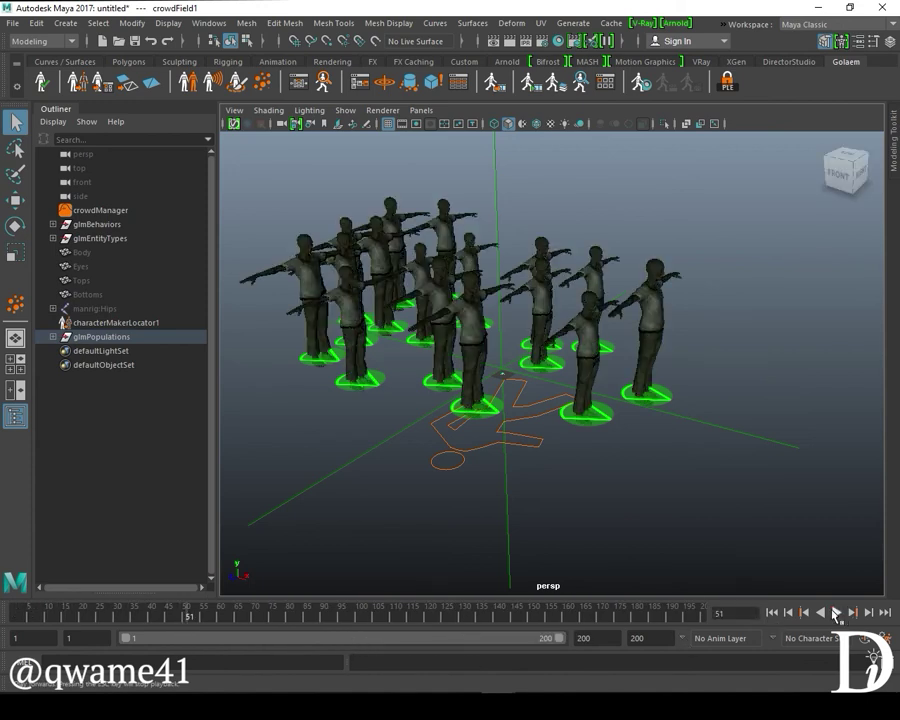
pyautogui.scroll(-3, 558, 376)
pyautogui.keyDown('alt'); pyautogui.moveTo(538, 357); pyautogui.dragTo(536, 424); pyautogui.keyUp('alt')
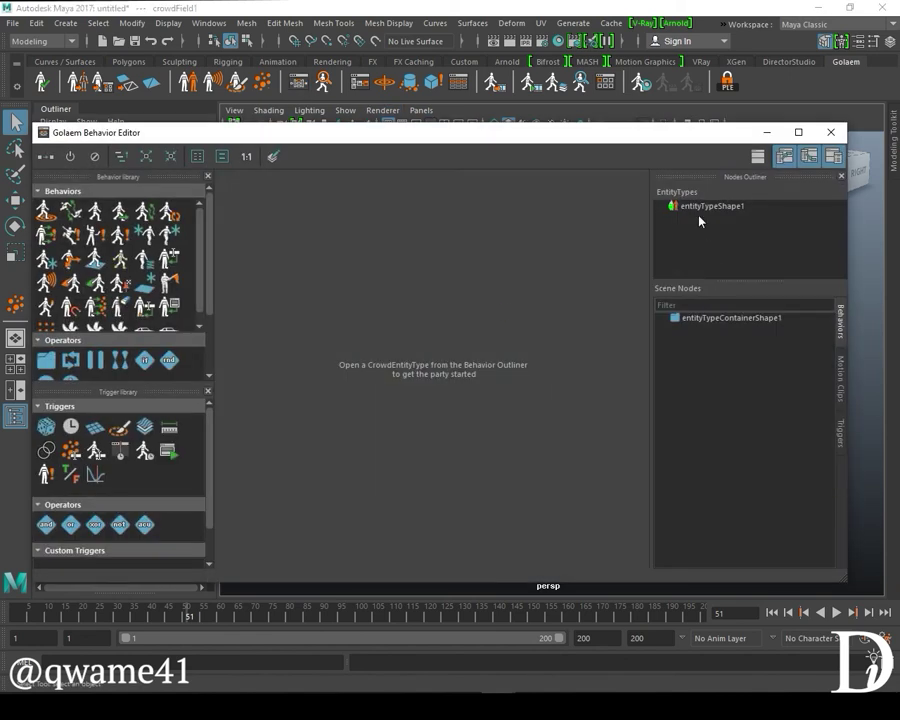
# Step: Open entityTypeShape1 in the Golaem Behavior Editor and insert a Motion behavior into its graph
pyautogui.click(690, 207)
pyautogui.doubleClick(689, 207)
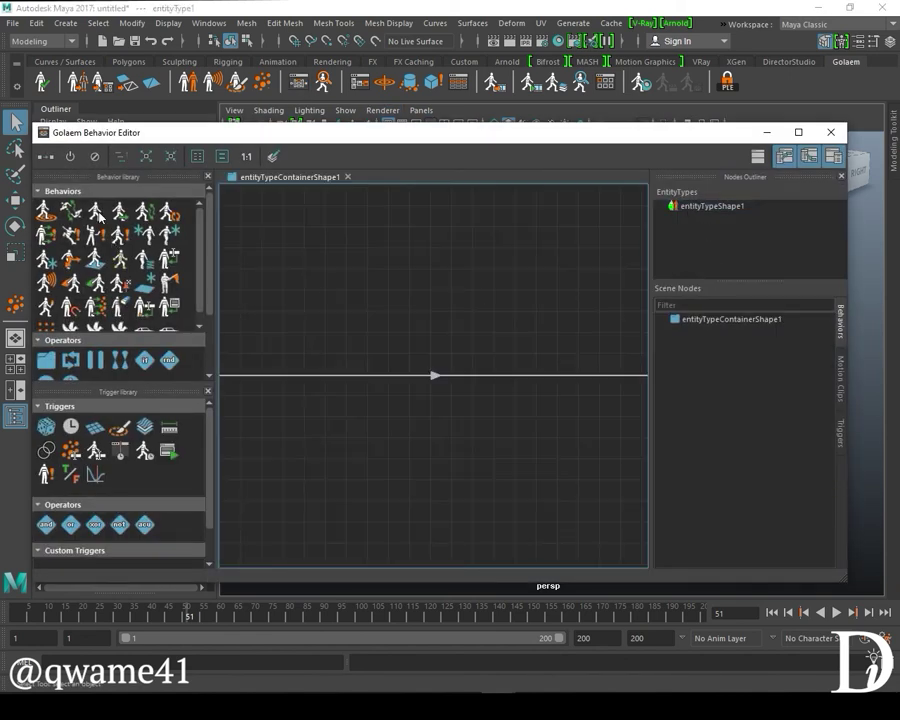
pyautogui.moveTo(98, 213); pyautogui.dragTo(437, 371)
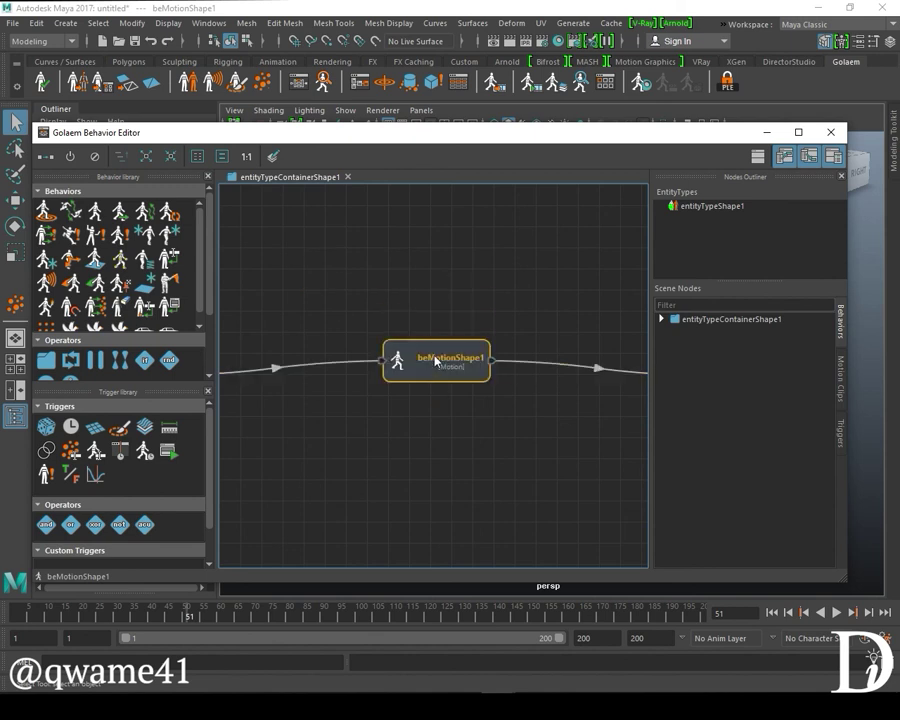
# Step: Load Casual_WalkSlow_Leftfoot.gmo from C:\Golaem\GolaemCharacterPack-7.2\golaem\motions\Locomotion as the Motion behavior's clip
pyautogui.doubleClick(436, 362)
pyautogui.click(148, 224)
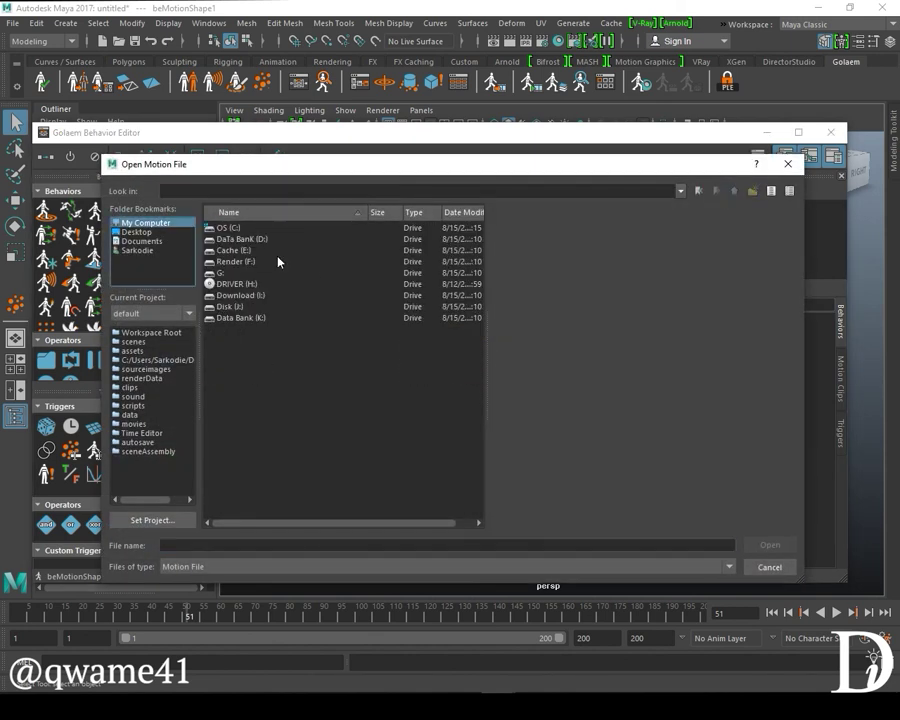
pyautogui.doubleClick(228, 228)
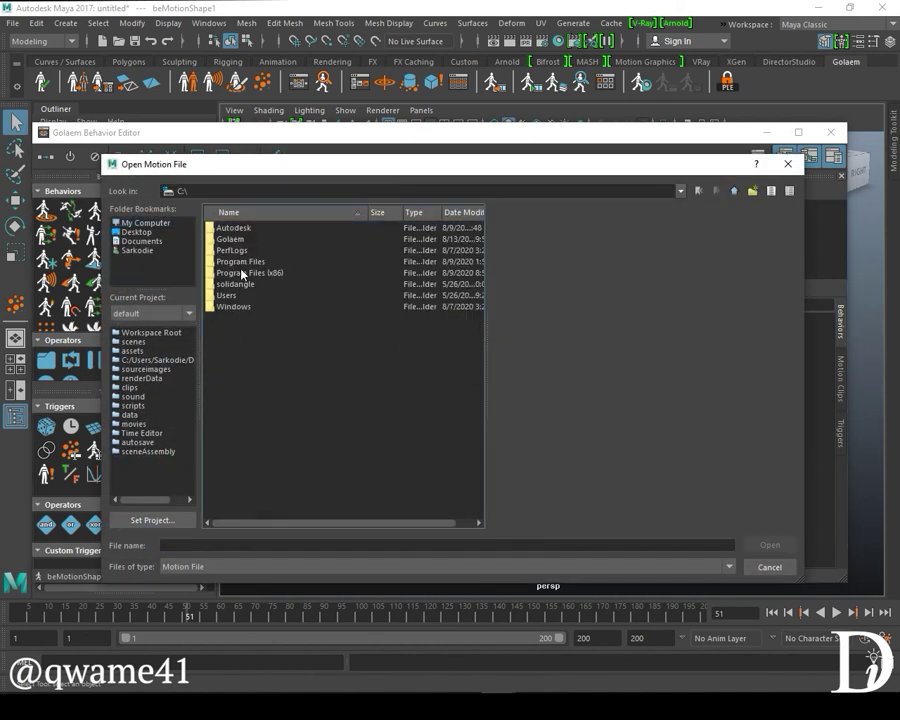
pyautogui.doubleClick(238, 239)
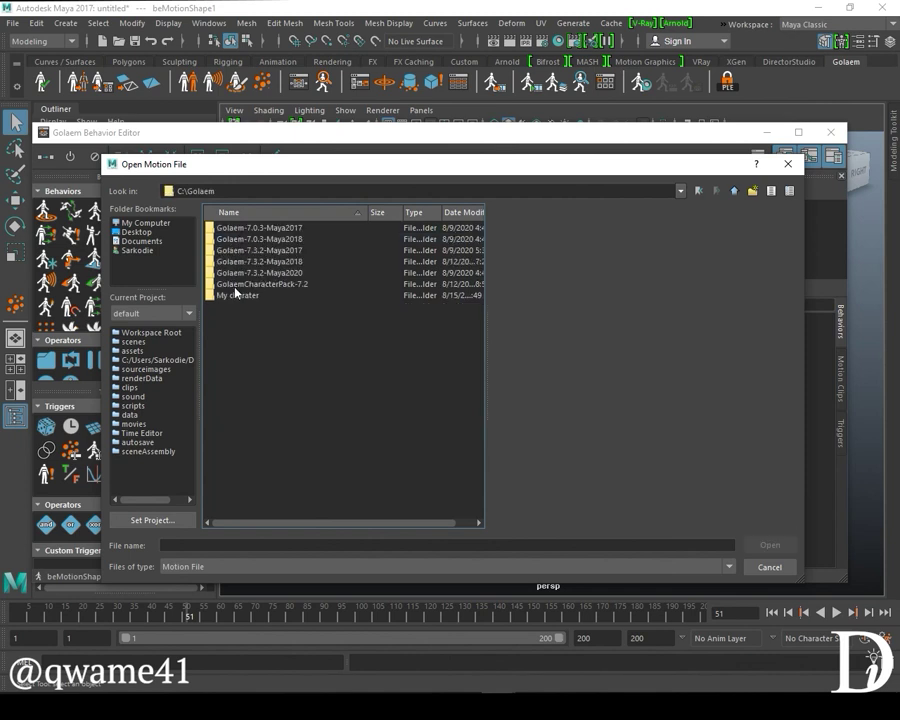
pyautogui.doubleClick(255, 284)
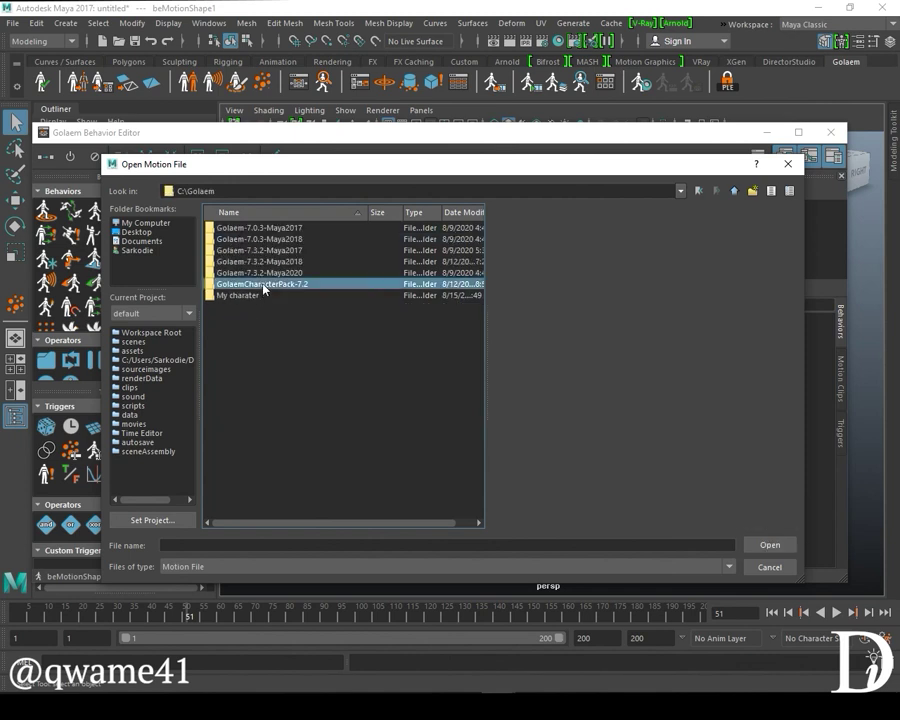
pyautogui.doubleClick(236, 232)
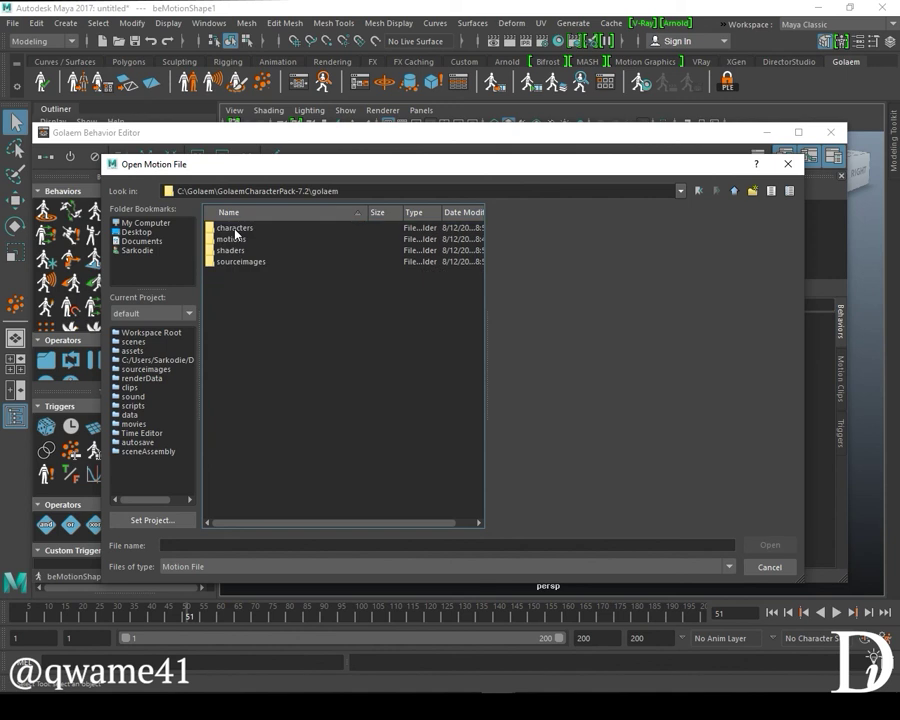
pyautogui.doubleClick(234, 240)
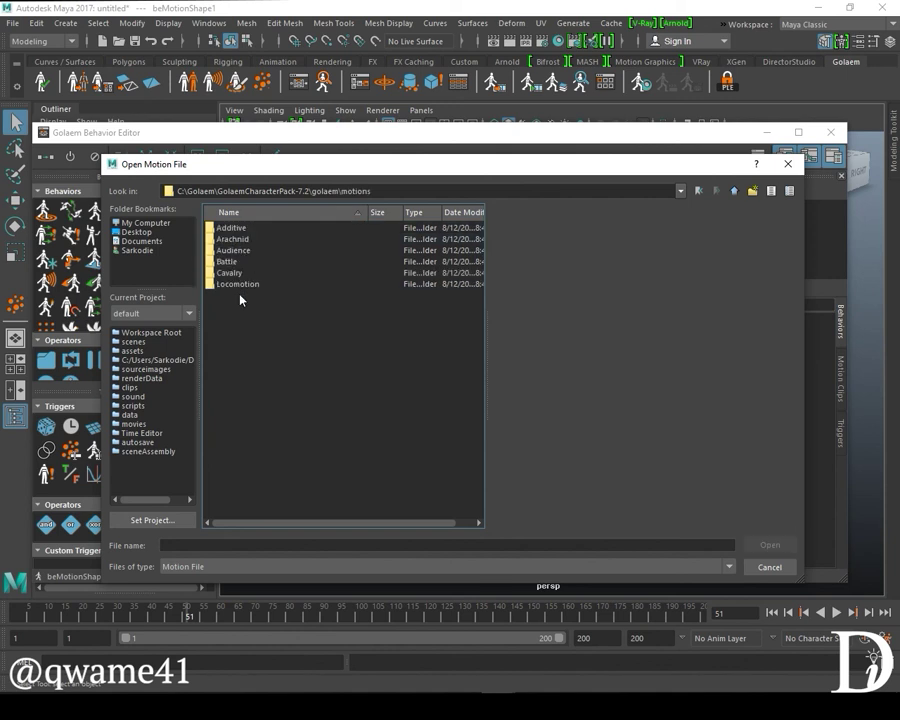
pyautogui.doubleClick(237, 284)
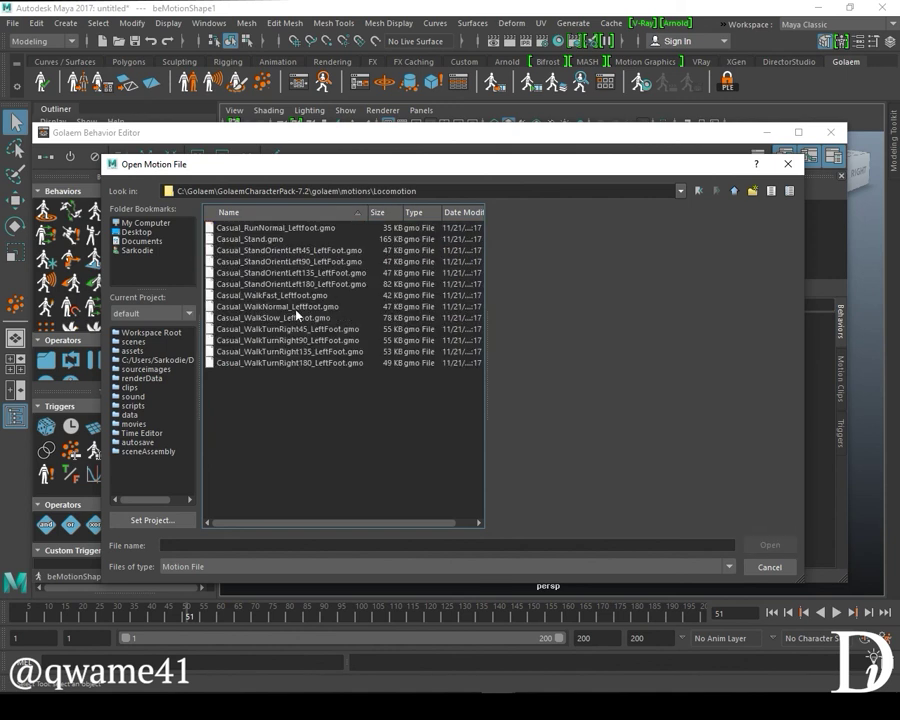
pyautogui.click(275, 318)
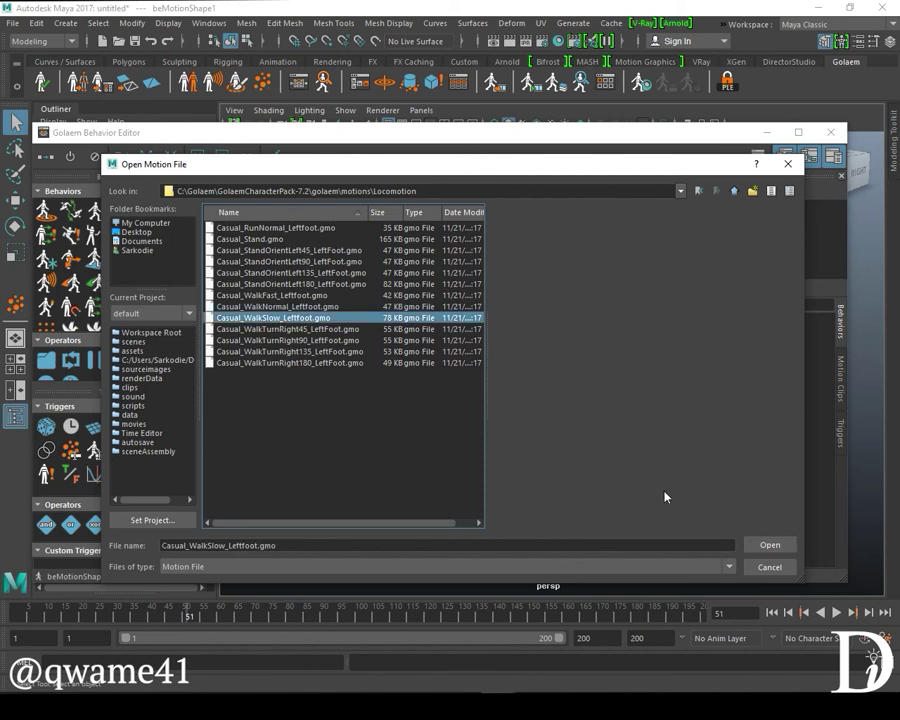
pyautogui.click(766, 545)
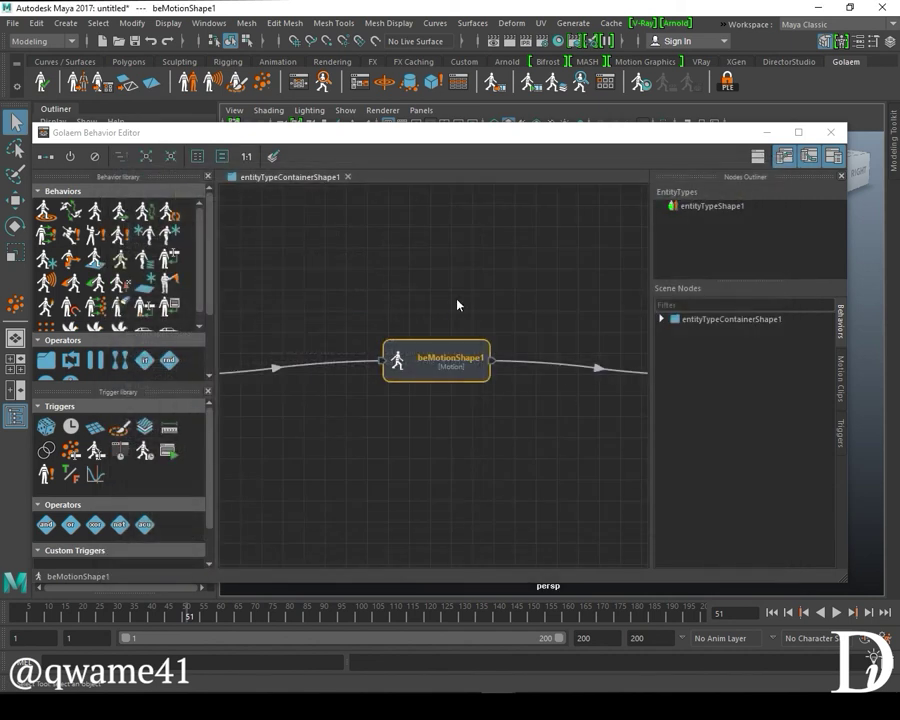
# Step: Minimize the Behavior Editor, replay the simulation from frame 1, examine the crowd's walk up close and from several angles, and stop playback
pyautogui.click(766, 132)
pyautogui.click(771, 612)
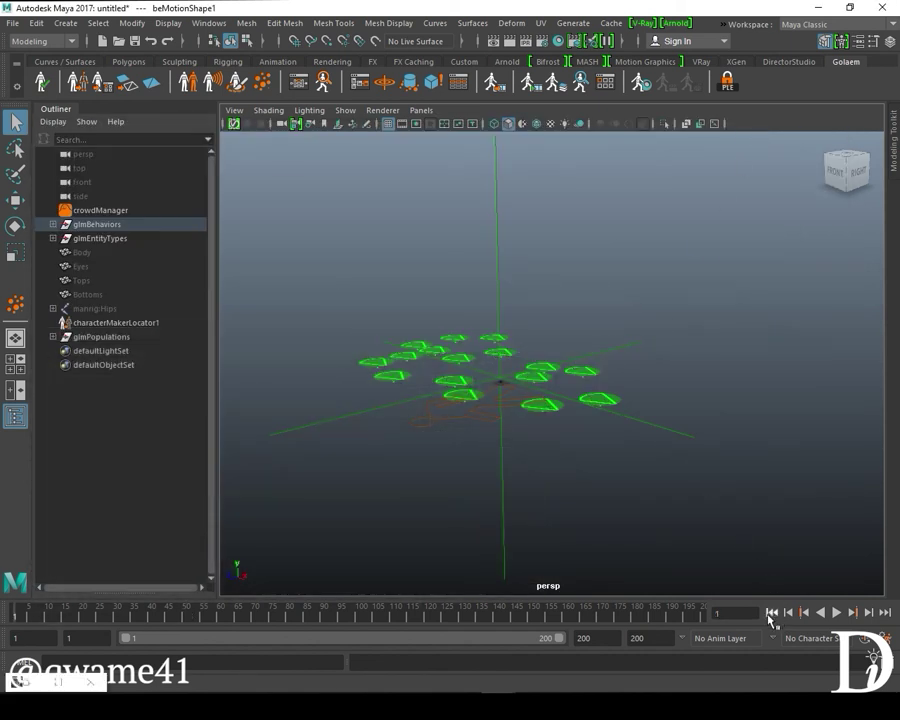
pyautogui.click(836, 612)
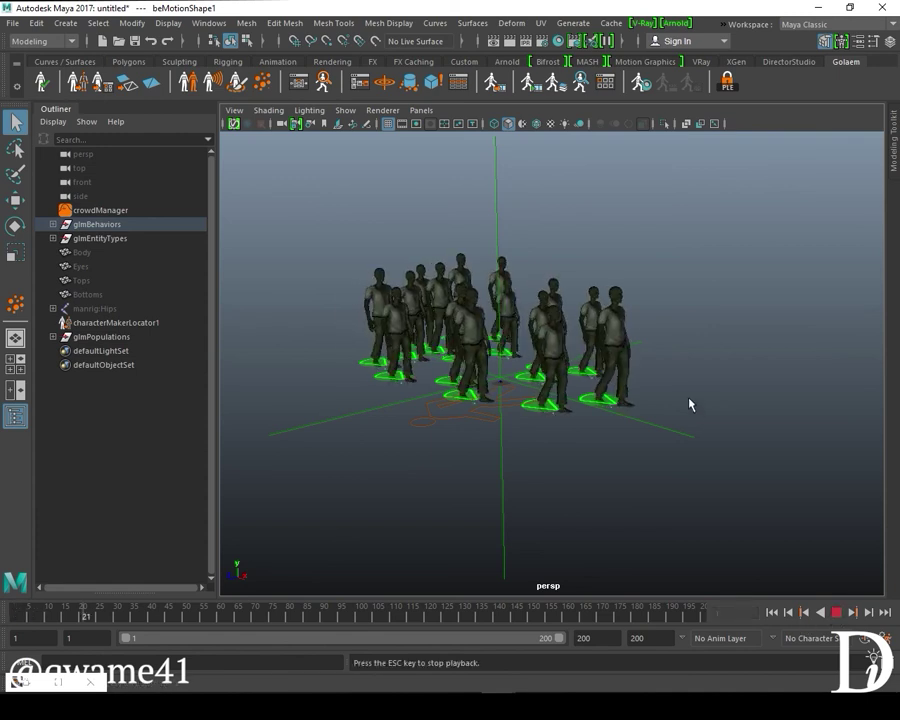
pyautogui.keyDown('alt'); pyautogui.moveTo(694, 433); pyautogui.dragTo(586, 432); pyautogui.keyUp('alt')
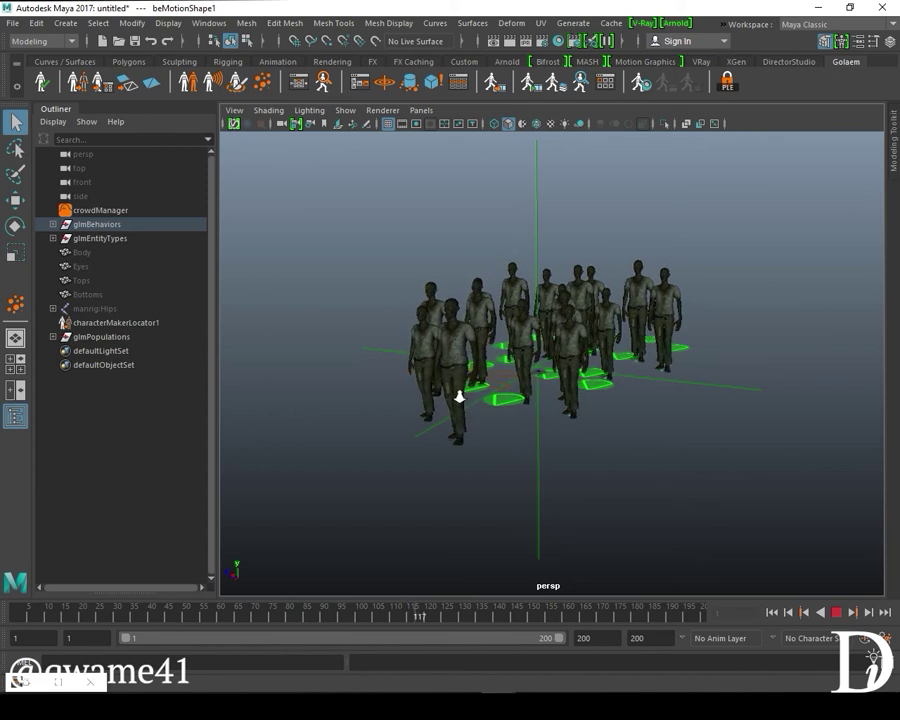
pyautogui.keyDown('alt'); pyautogui.moveTo(459, 397); pyautogui.dragTo(550, 374); pyautogui.keyUp('alt')
pyautogui.keyDown('alt'); pyautogui.moveTo(476, 414); pyautogui.dragTo(483, 395); pyautogui.keyUp('alt')
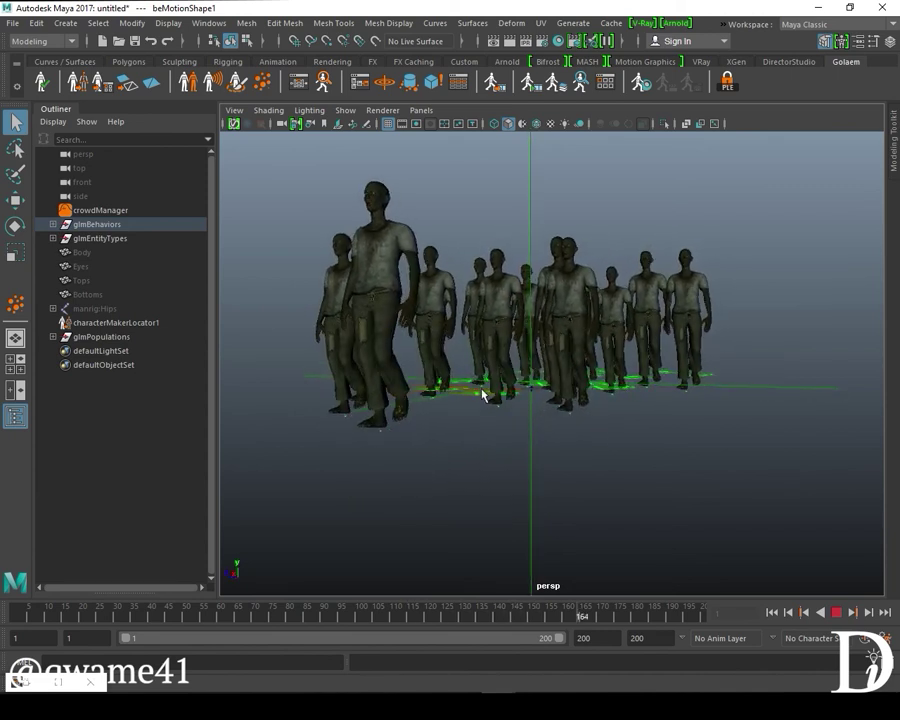
pyautogui.keyDown('alt'); pyautogui.moveTo(392, 338); pyautogui.dragTo(438, 337); pyautogui.keyUp('alt')
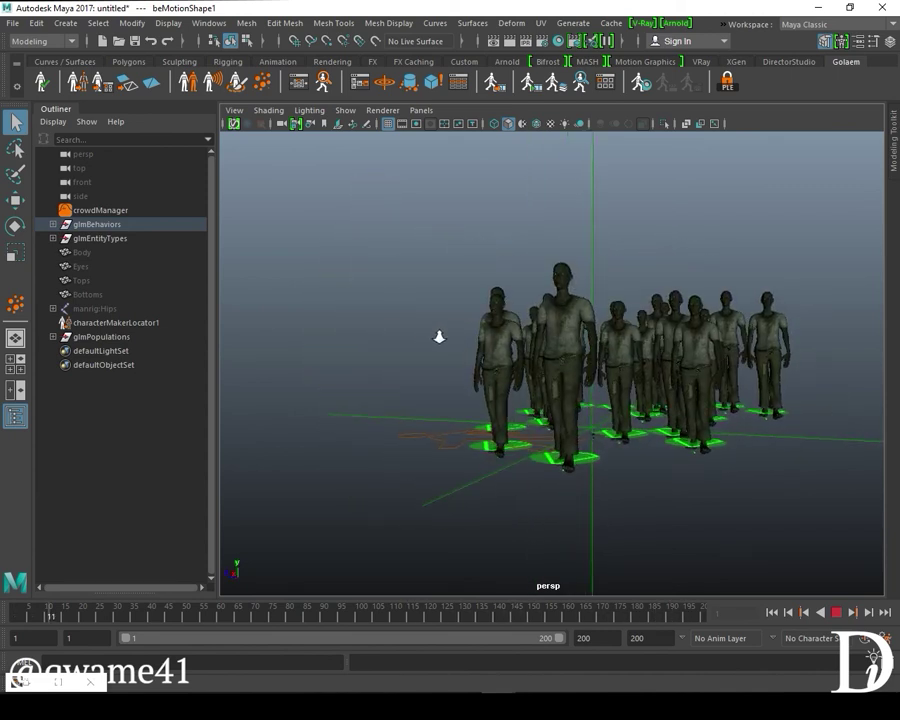
pyautogui.keyDown('alt'); pyautogui.moveTo(439, 337); pyautogui.dragTo(553, 360, button='right'); pyautogui.keyUp('alt')
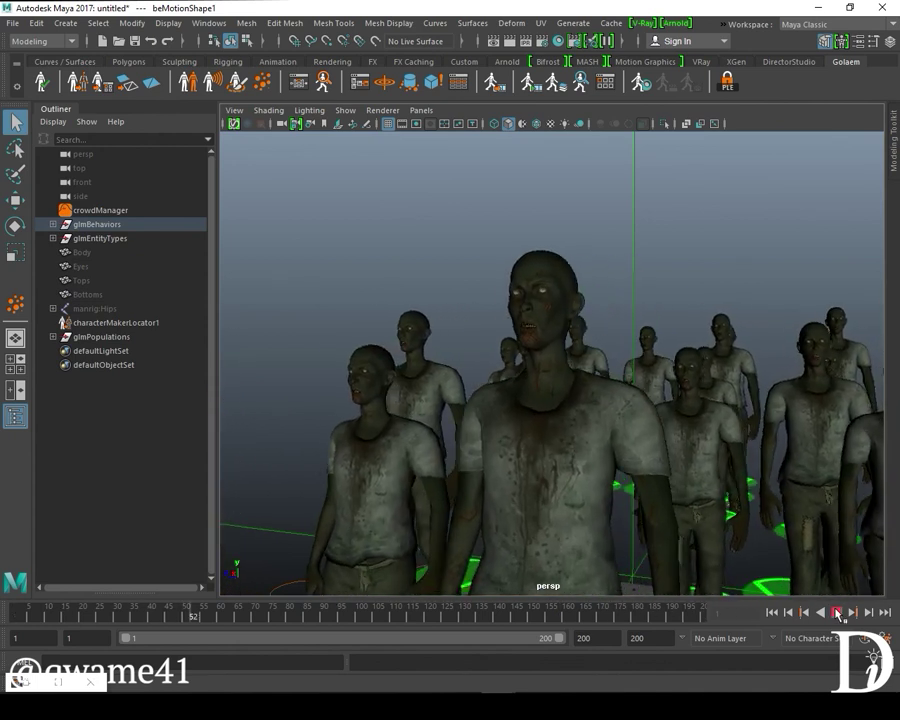
pyautogui.keyDown('alt'); pyautogui.moveTo(731, 433); pyautogui.dragTo(500, 368, button='right'); pyautogui.keyUp('alt')
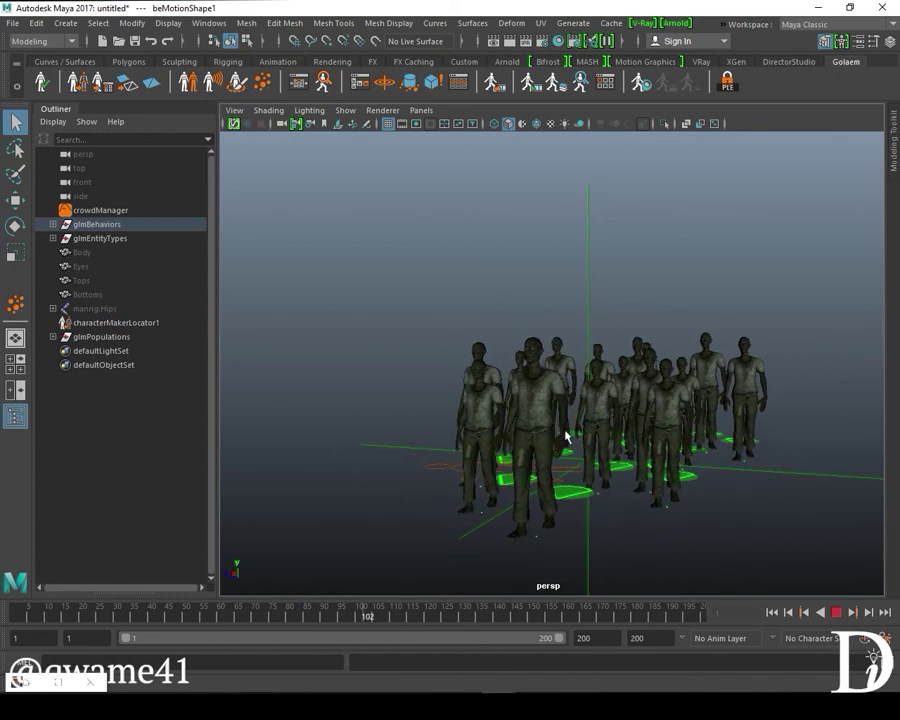
pyautogui.keyDown('alt'); pyautogui.moveTo(597, 506); pyautogui.dragTo(478, 484); pyautogui.keyUp('alt')
pyautogui.keyDown('alt'); pyautogui.moveTo(478, 484); pyautogui.dragTo(546, 481, button='right'); pyautogui.keyUp('alt')
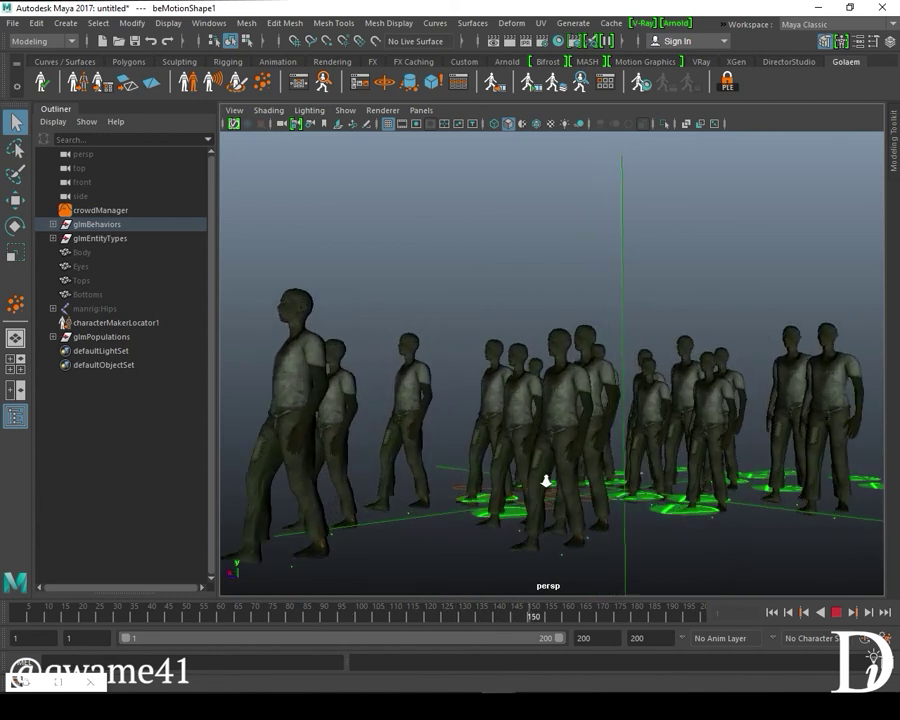
pyautogui.keyDown('alt'); pyautogui.moveTo(546, 481); pyautogui.dragTo(531, 437); pyautogui.keyUp('alt')
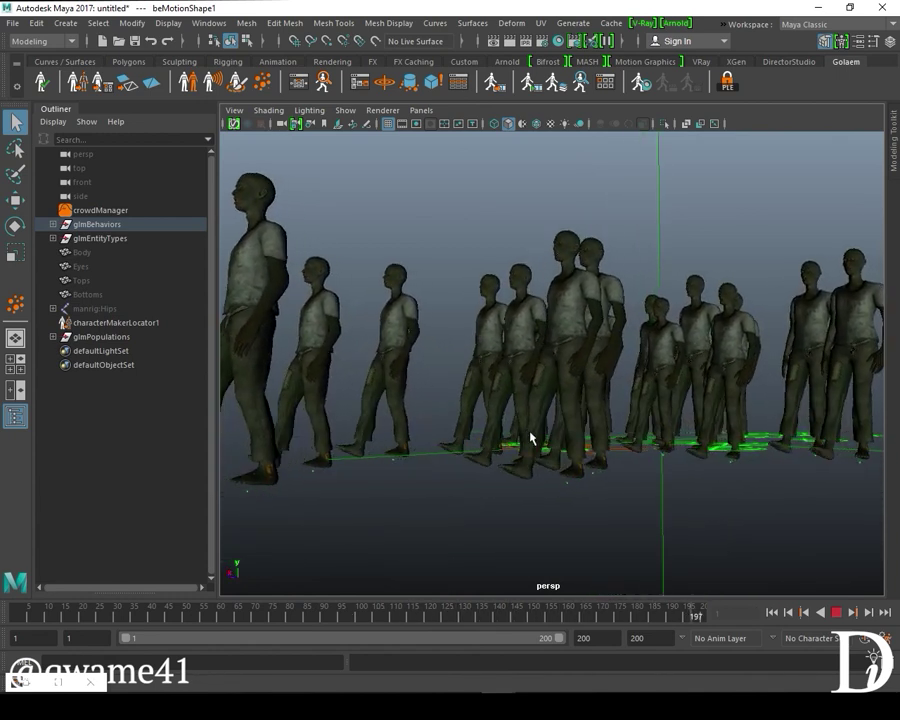
pyautogui.click(837, 613)
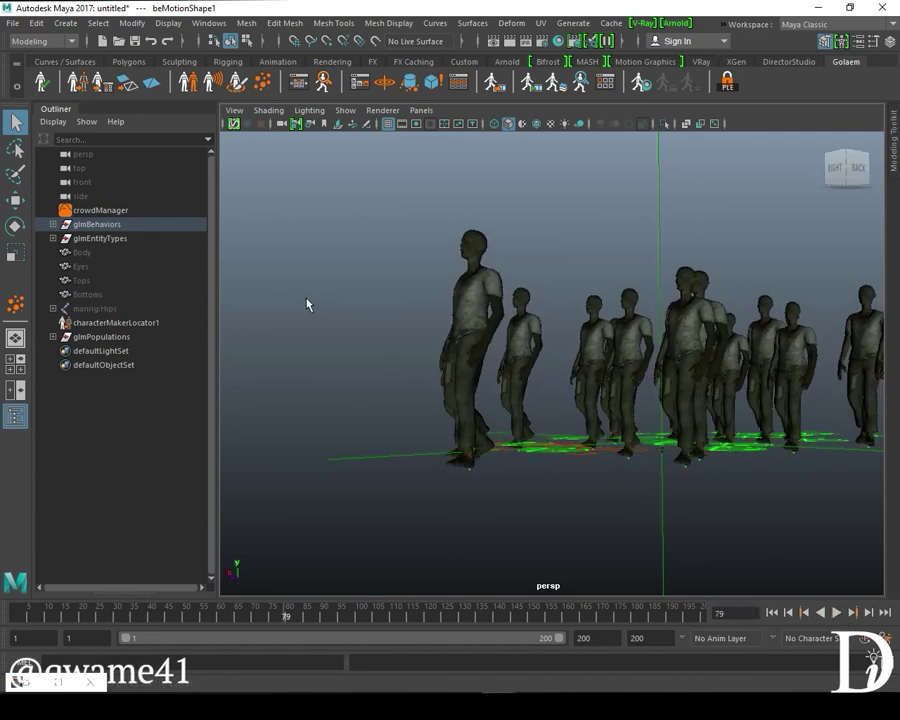